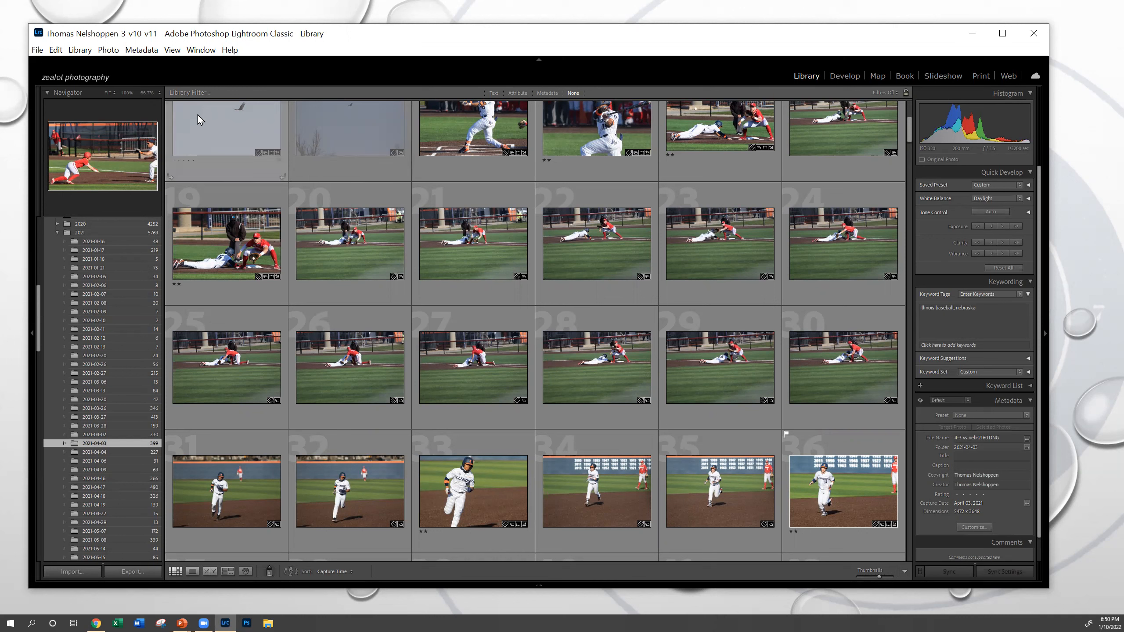
# Look through the catalog folder list, view photo 25 of the sliding play enlarged, and return to the thumbnail grid
pyautogui.scroll(10, 66, 359)
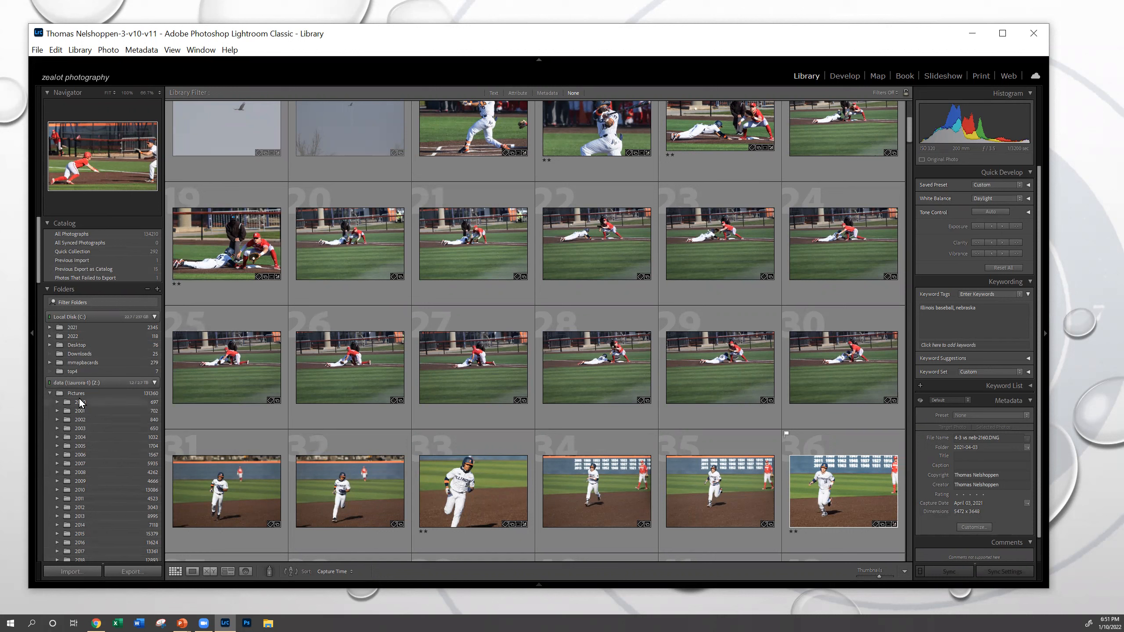
pyautogui.scroll(-10, 95, 484)
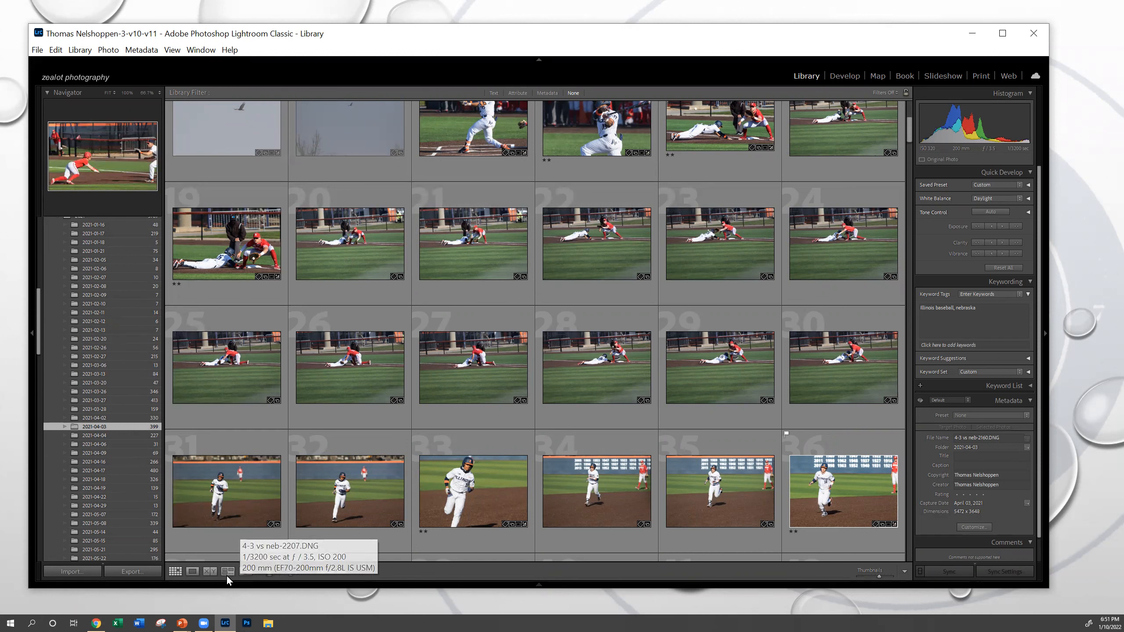
pyautogui.doubleClick(223, 362)
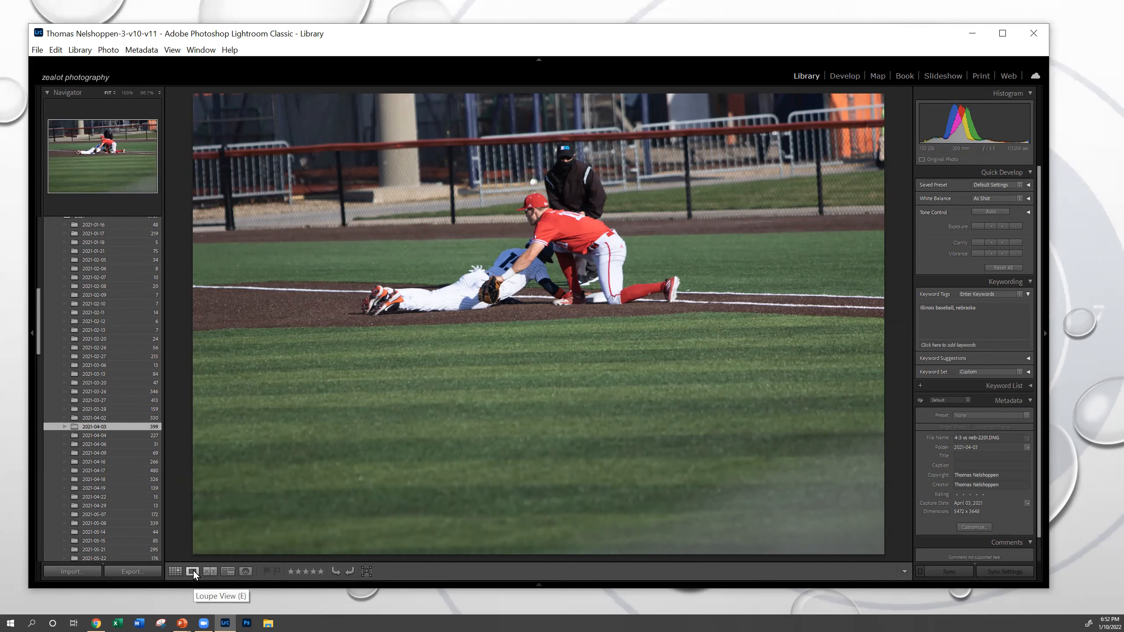
pyautogui.press('g')
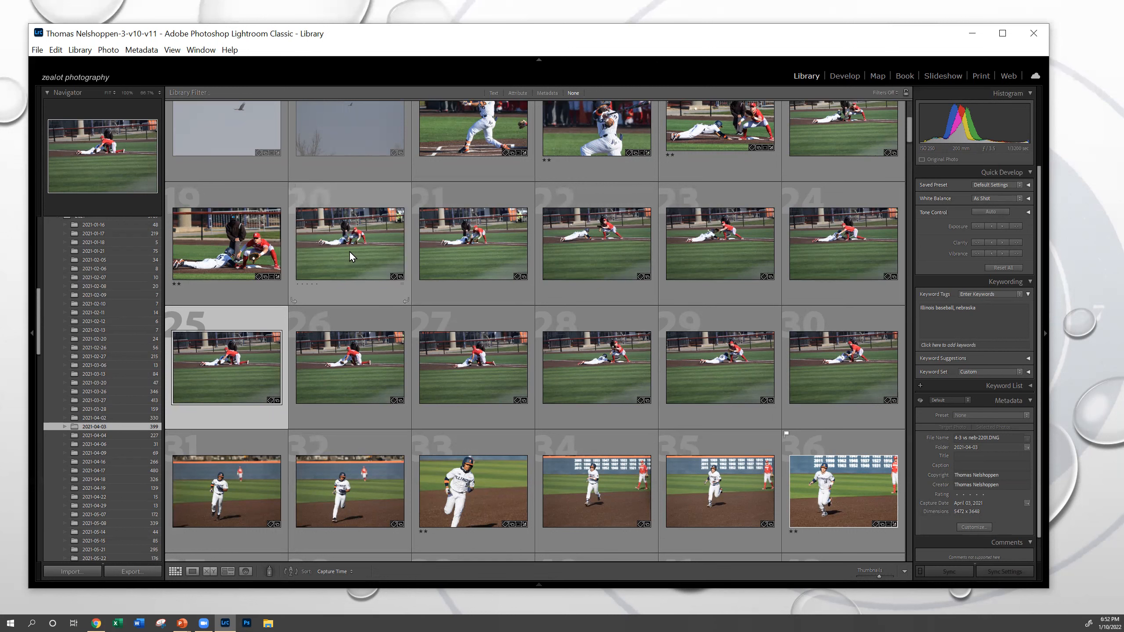
# Open photo 33 of the running baseball player in the Develop module and look through its history, collections and adjustment panels
pyautogui.doubleClick(467, 483)
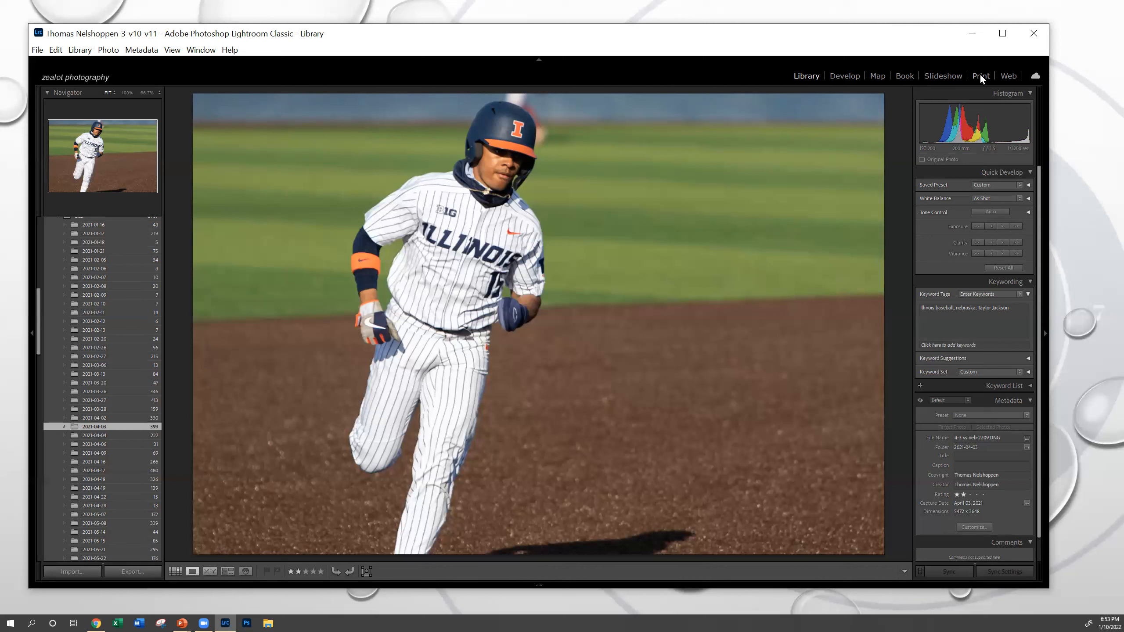
pyautogui.click(847, 76)
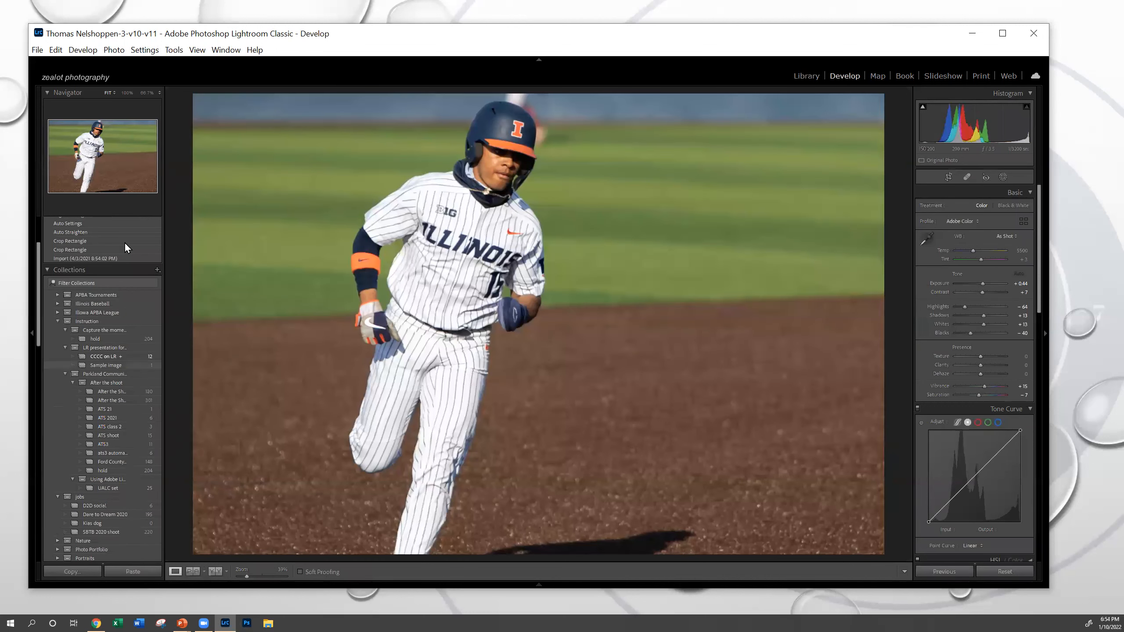
pyautogui.scroll(2, 94, 293)
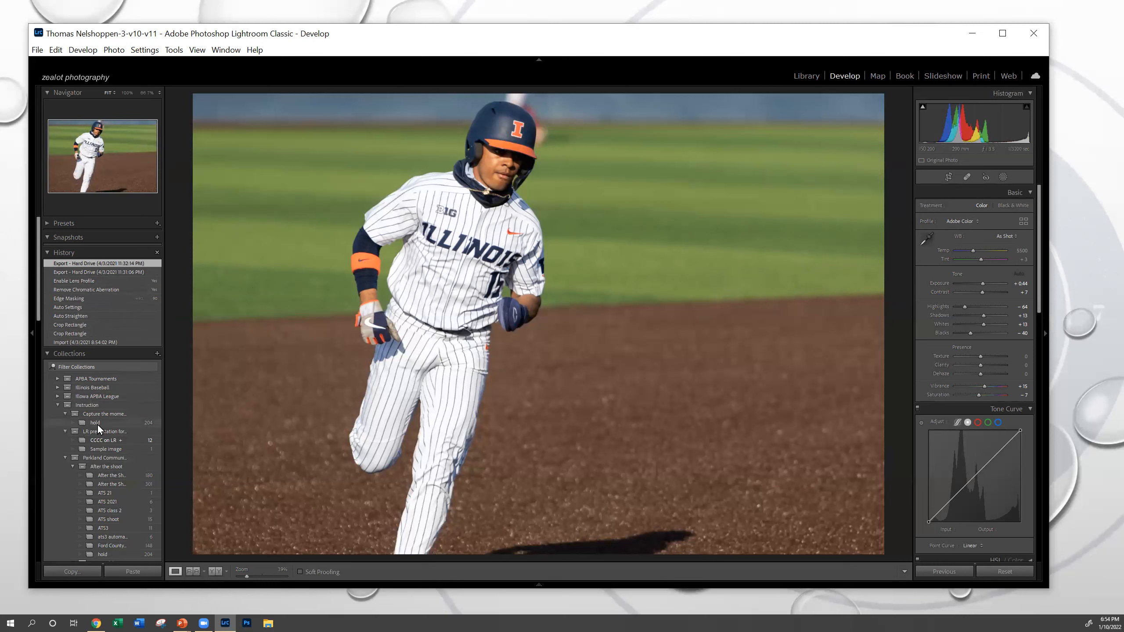
pyautogui.scroll(-5, 100, 419)
pyautogui.scroll(5, 100, 419)
pyautogui.scroll(-5, 987, 314)
pyautogui.scroll(-8, 989, 320)
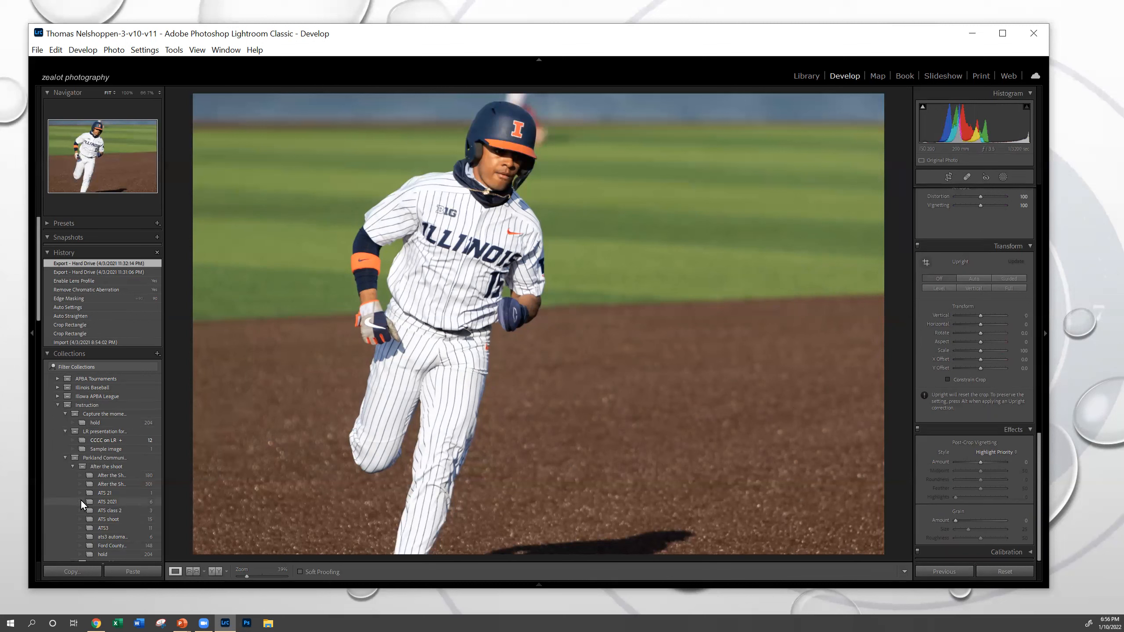
# Open the Sample image collection to show the blue statue photo with its Basic adjustments
pyautogui.scroll(-4, 91, 492)
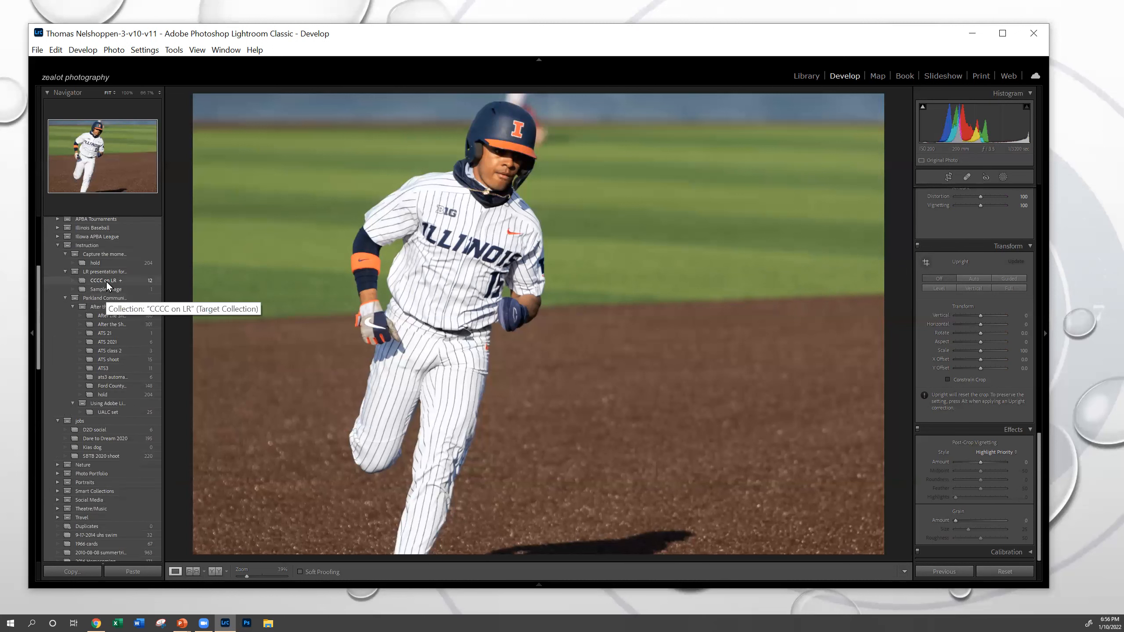
pyautogui.click(107, 288)
pyautogui.scroll(-4, 107, 288)
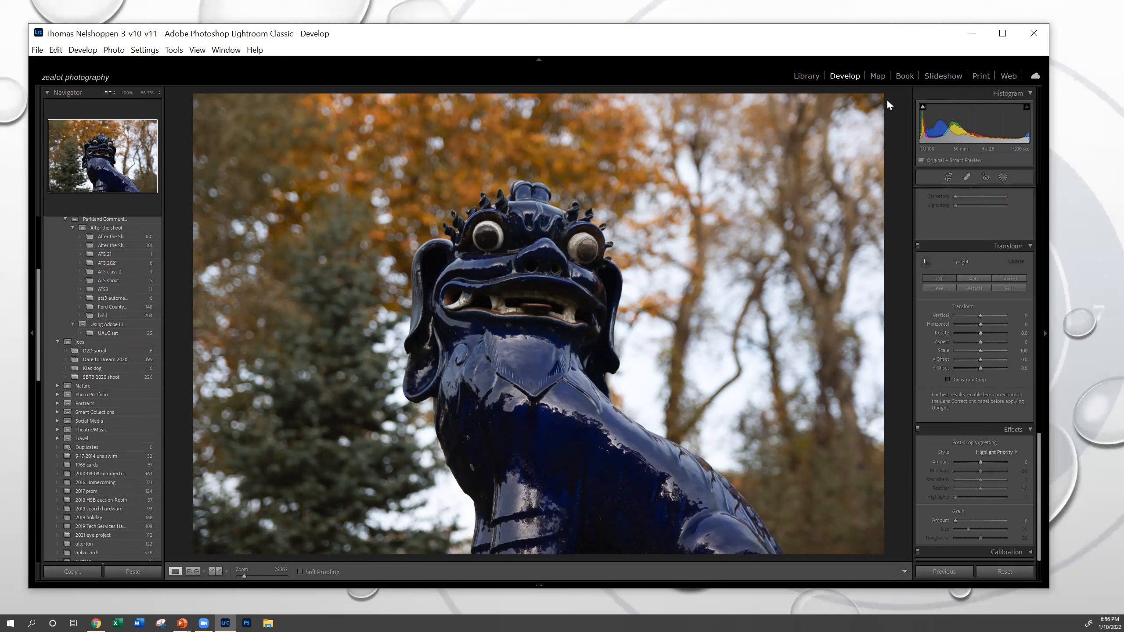
pyautogui.scroll(10, 958, 232)
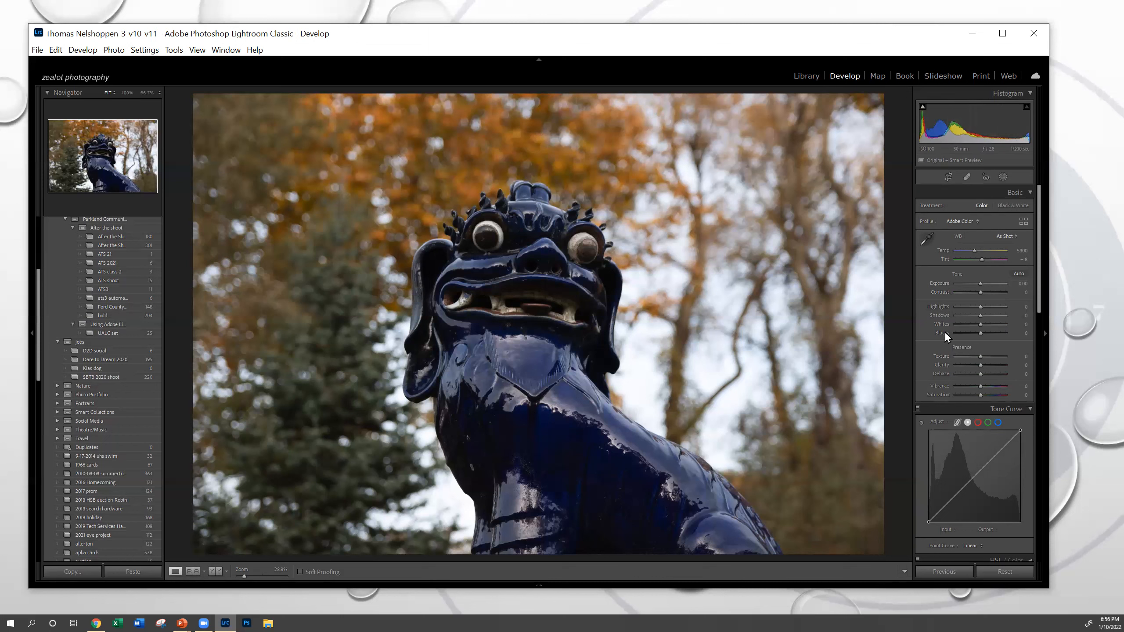
# Raise the statue photo's exposure to about +2.0, and lower it in small increments to about +0.3
pyautogui.click(991, 283)
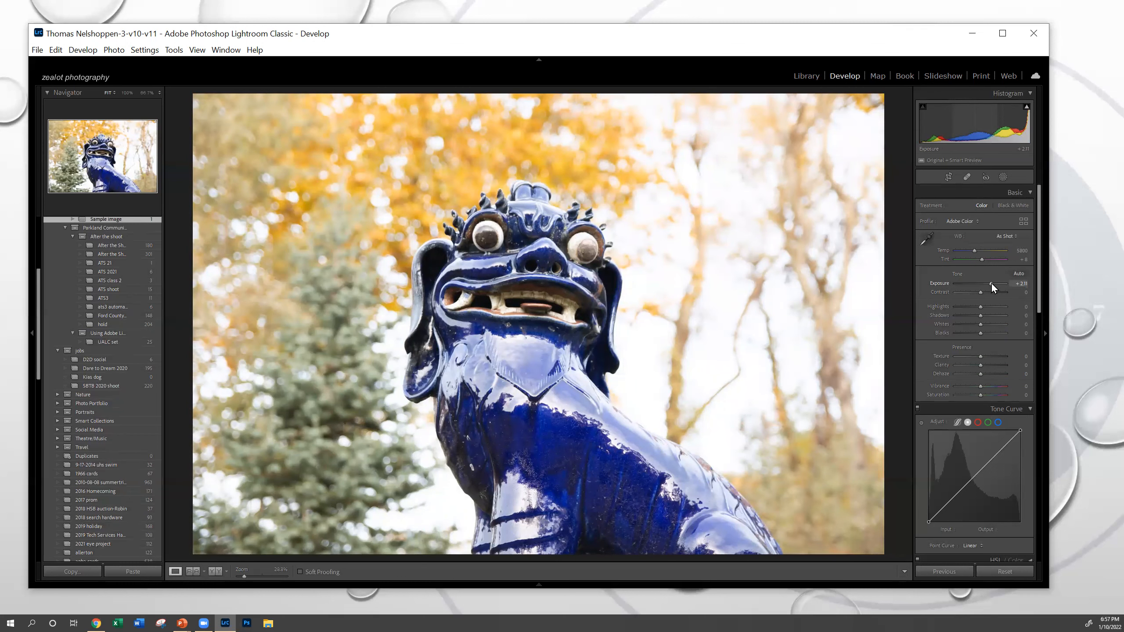
pyautogui.press('Down')
pyautogui.press('Down')
pyautogui.press('Down')
pyautogui.press('Down')
pyautogui.press('Down')
pyautogui.press('Down')
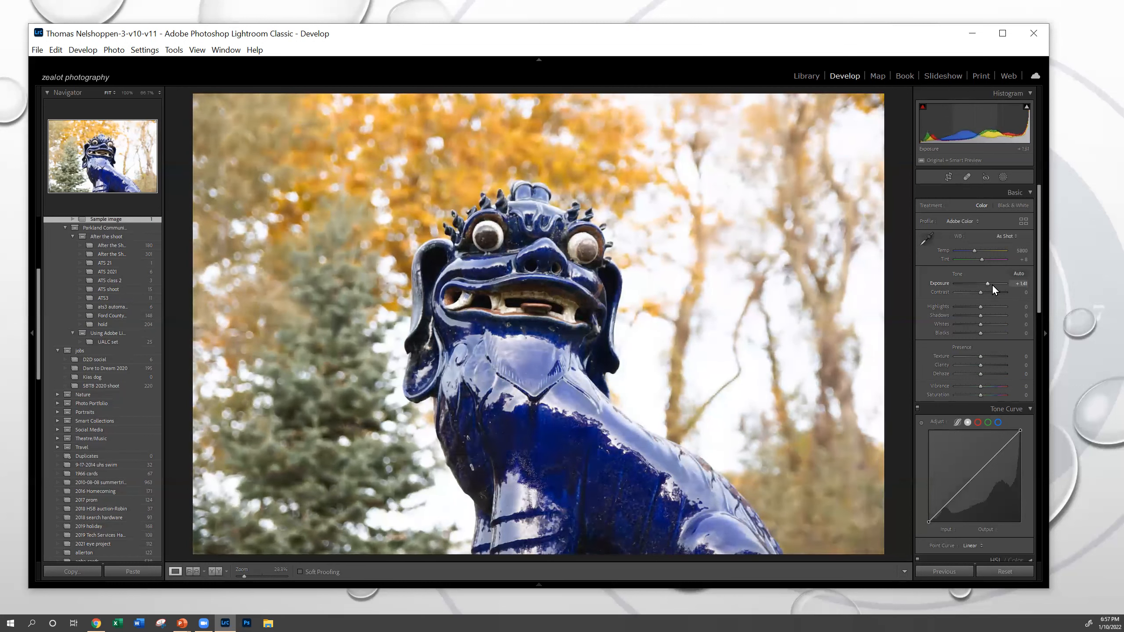
pyautogui.press('Down')
pyautogui.press('Down')
pyautogui.press('Down')
pyautogui.press('Down')
pyautogui.press('Down')
pyautogui.press('Down')
pyautogui.press('Down')
pyautogui.press('Down')
pyautogui.press('Down')
pyautogui.press('Down')
pyautogui.press('Down')
pyautogui.press('Down')
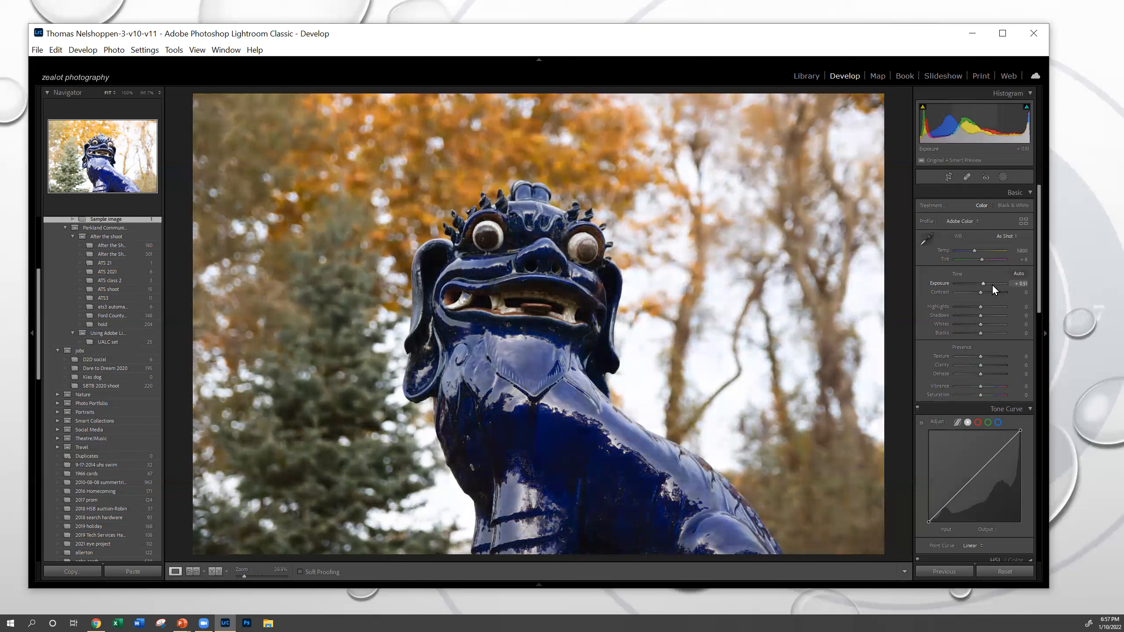
# Set the exposure to exactly 2 and increase it further to +2.50
pyautogui.click(1021, 284)
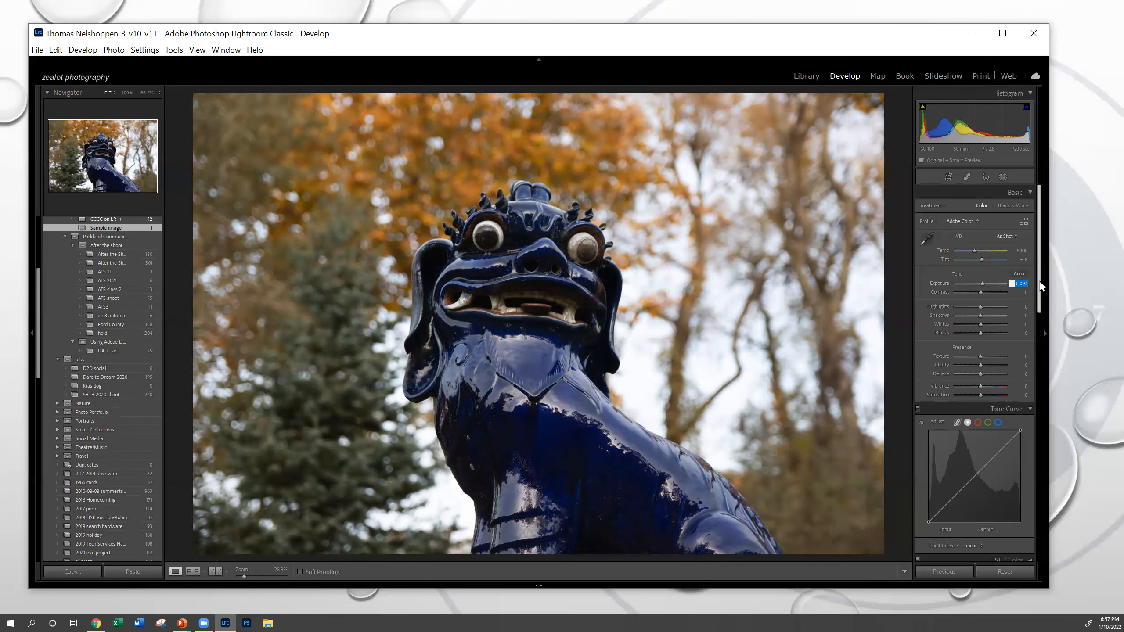
pyautogui.write('2')
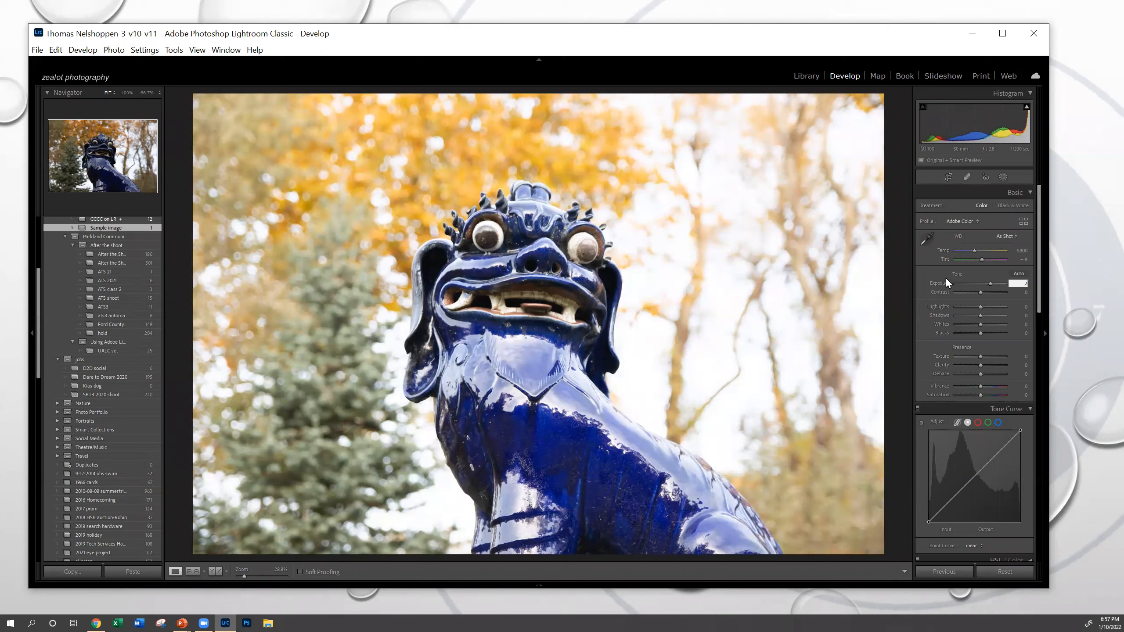
pyautogui.press('Return')
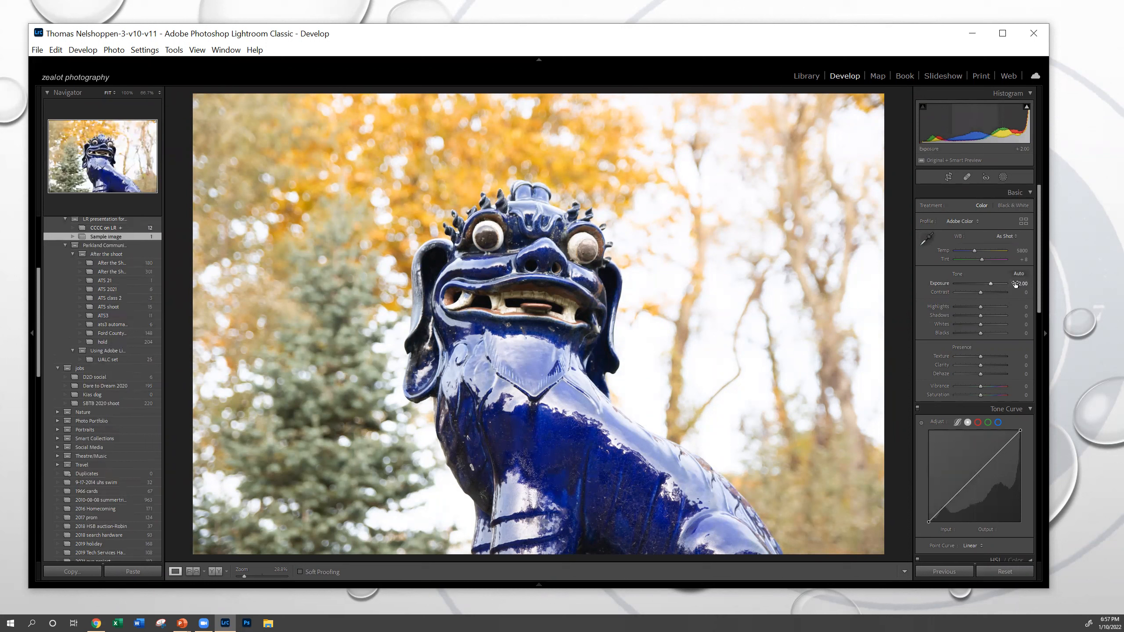
pyautogui.moveTo(1015, 284)
pyautogui.mouseDown()
pyautogui.moveTo(999, 284)
pyautogui.moveTo(1031, 283)
pyautogui.moveTo(1019, 284)
pyautogui.mouseUp()
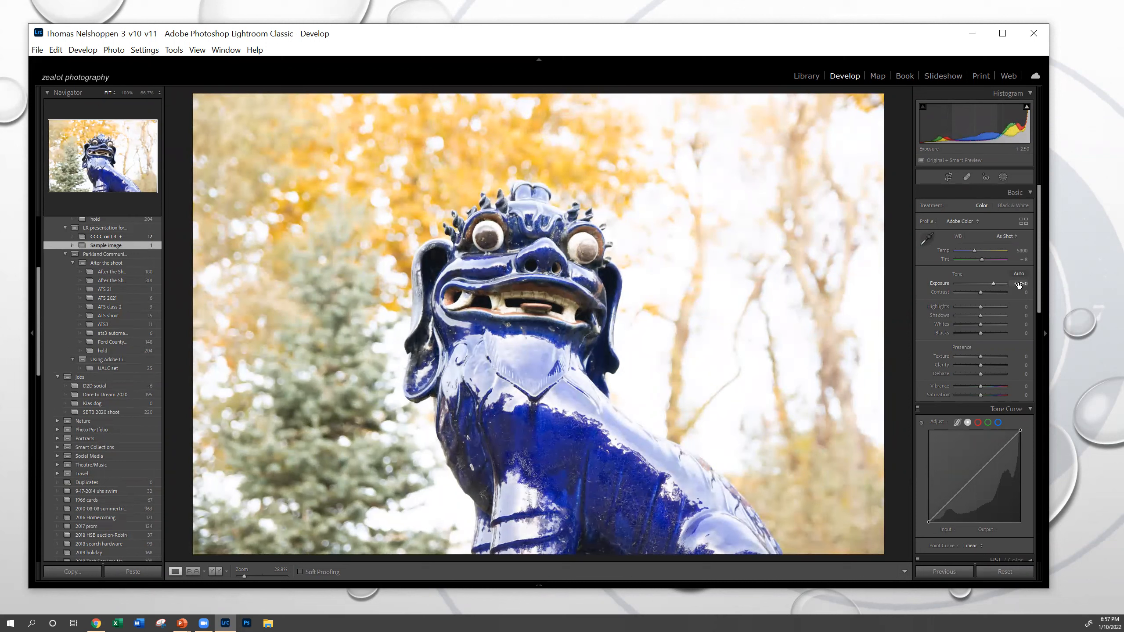
pyautogui.moveTo(999, 283); pyautogui.dragTo(992, 281)
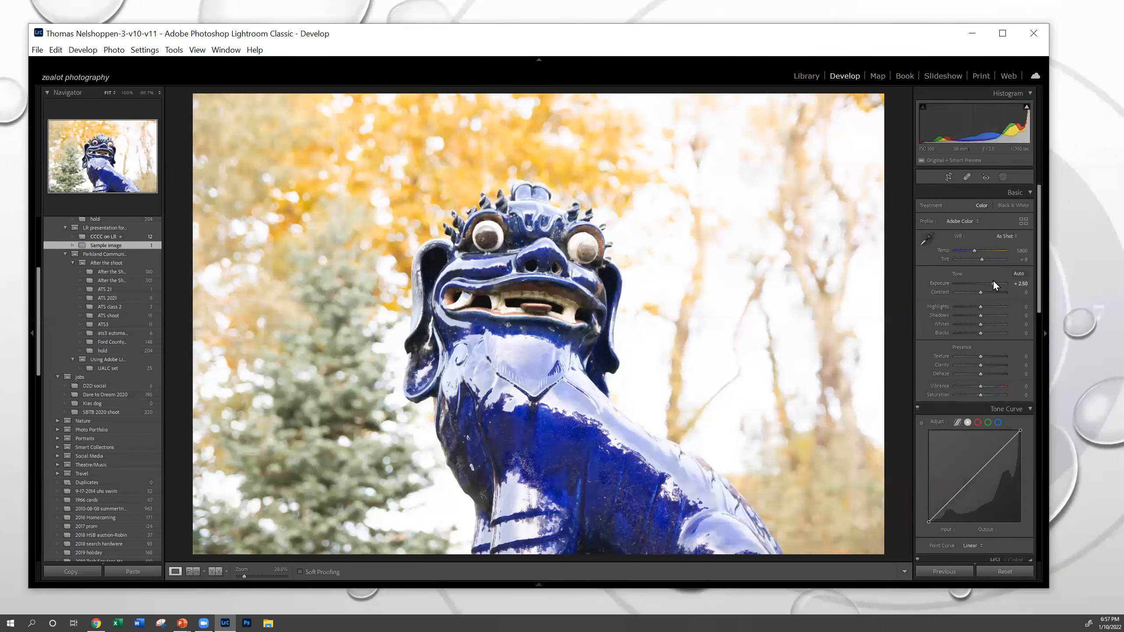
# Lower the statue photo's exposure to +0.90
pyautogui.scroll(-3, 992, 281)
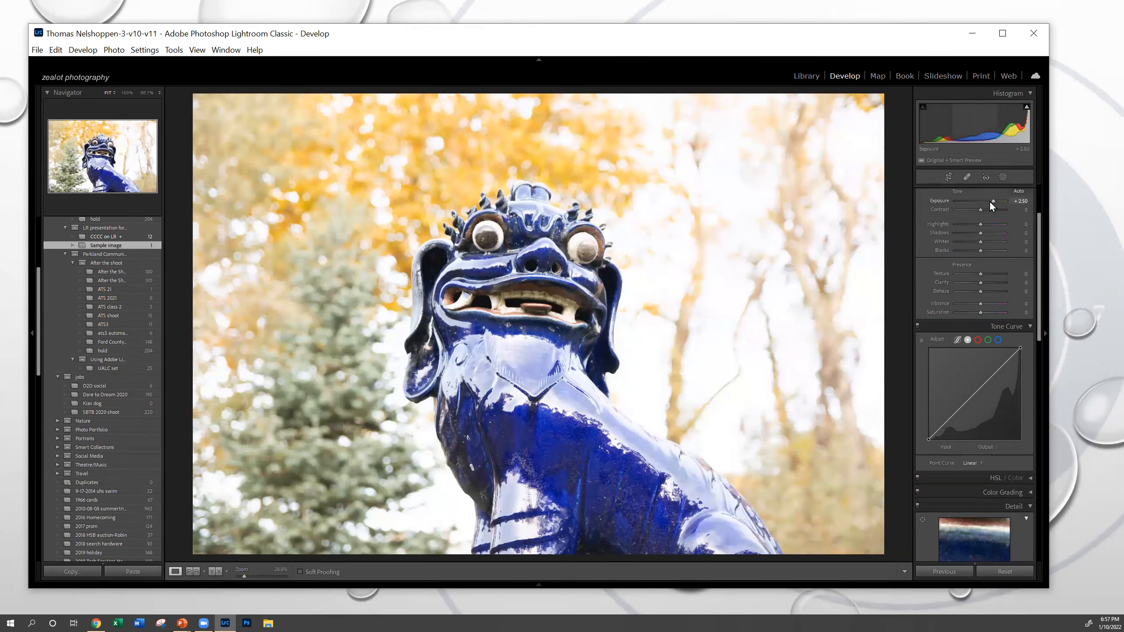
pyautogui.scroll(2, 991, 198)
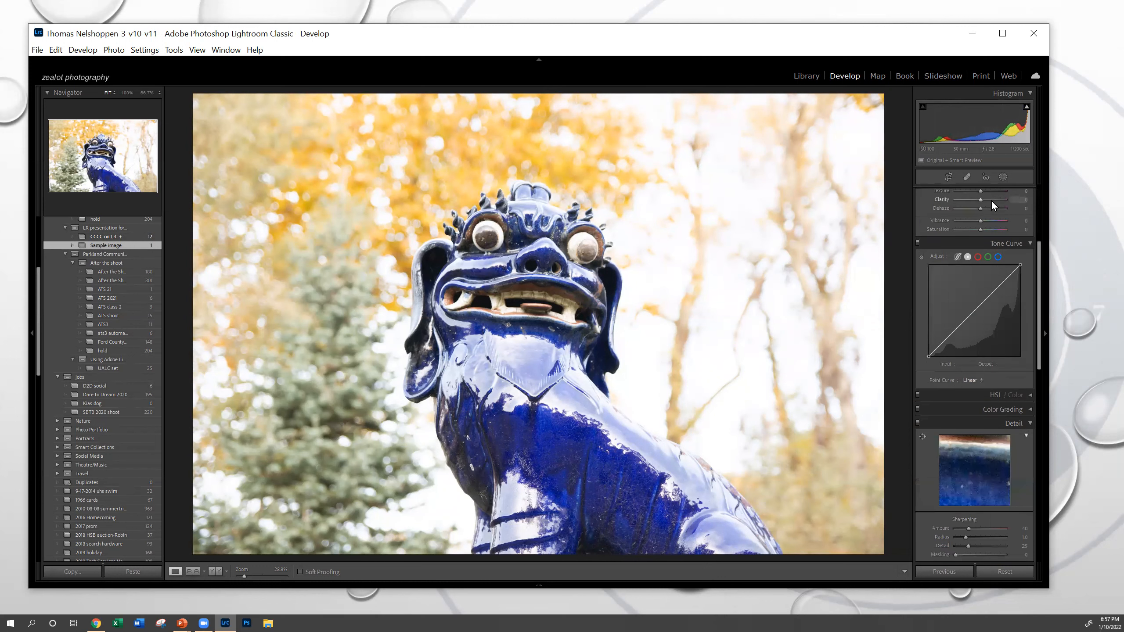
pyautogui.scroll(1, 991, 200)
pyautogui.scroll(-3, 993, 282)
pyautogui.scroll(3, 992, 281)
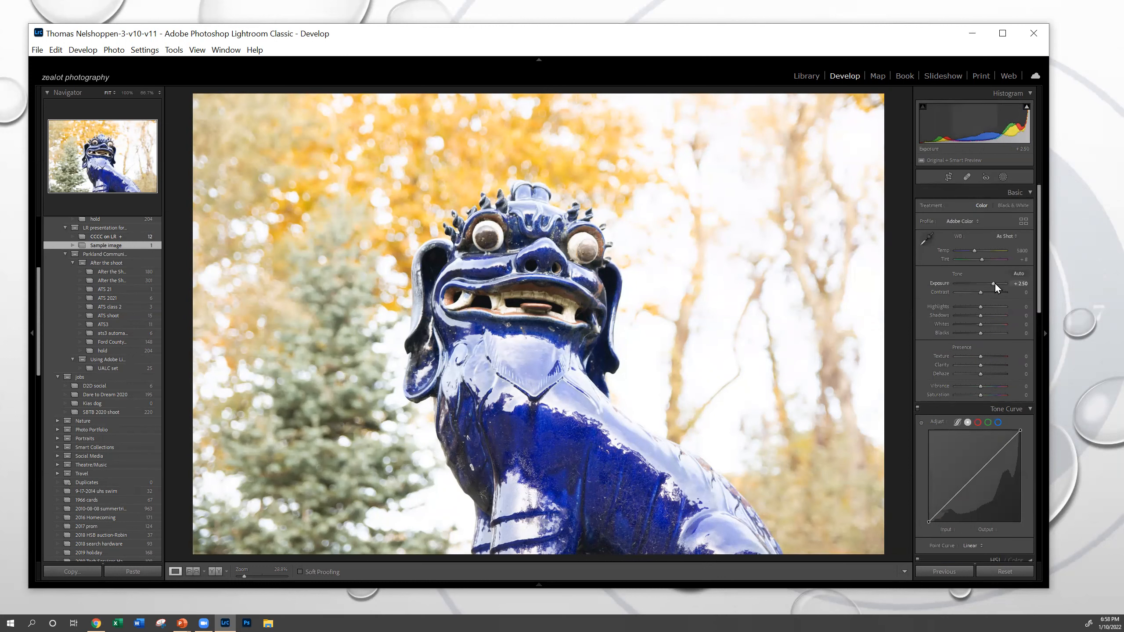
pyautogui.scroll(-6, 993, 283)
pyautogui.scroll(-8, 994, 283)
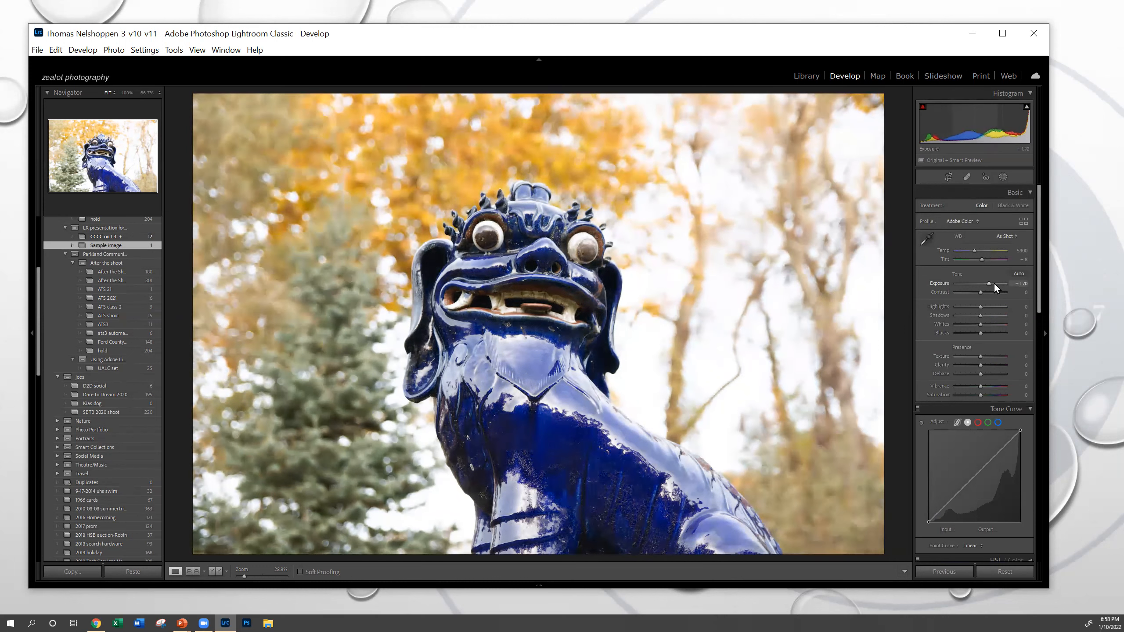
pyautogui.scroll(-2, 992, 283)
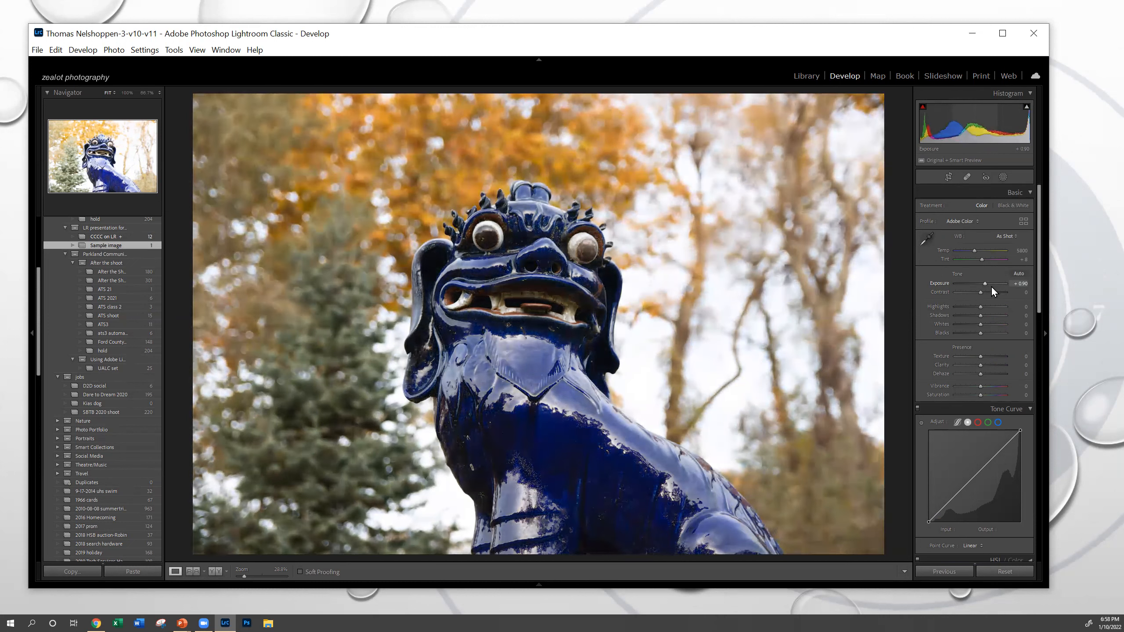
# Set contrast to about -39, highlights to +26, shadows to -26, whites to +7 and blacks to +37
pyautogui.click(971, 292)
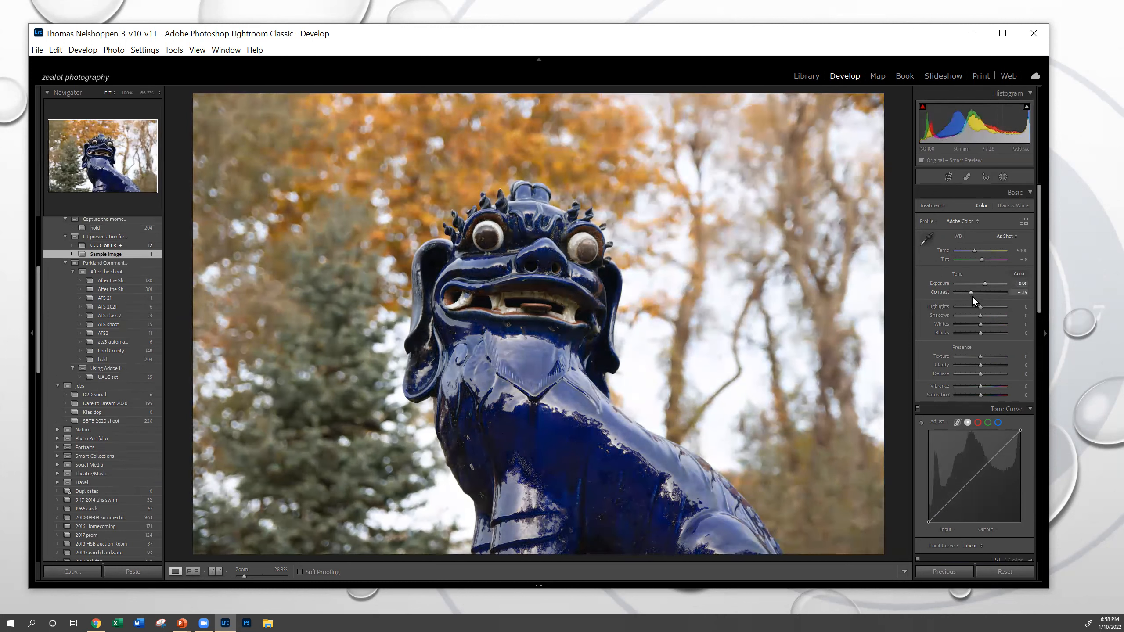
pyautogui.click(987, 306)
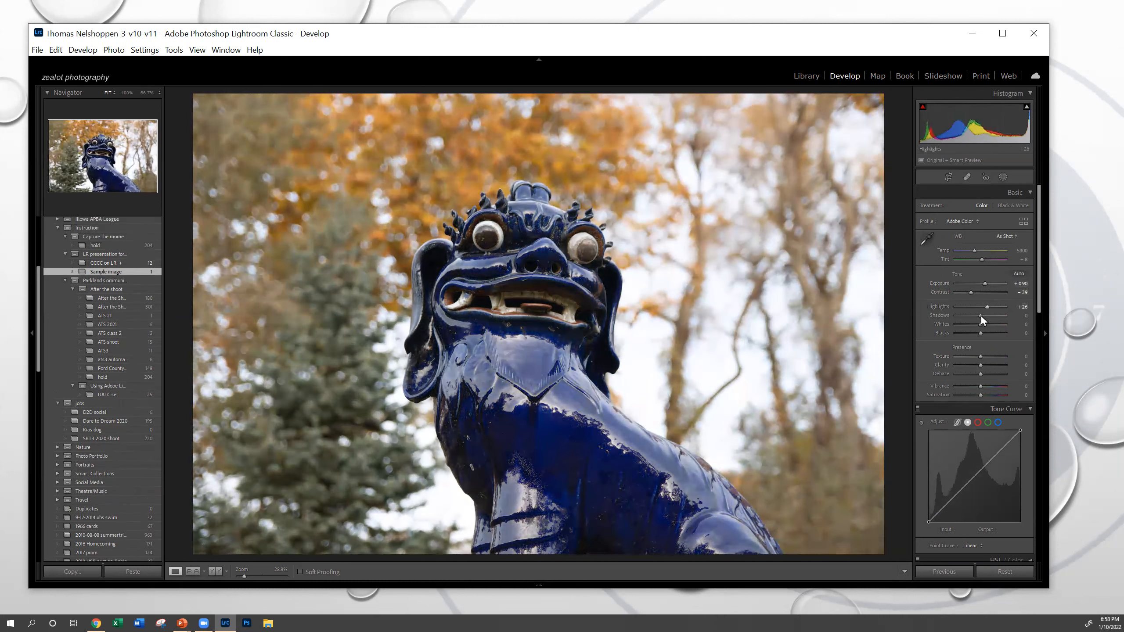
pyautogui.click(973, 315)
pyautogui.click(971, 325)
pyautogui.click(982, 325)
pyautogui.click(990, 334)
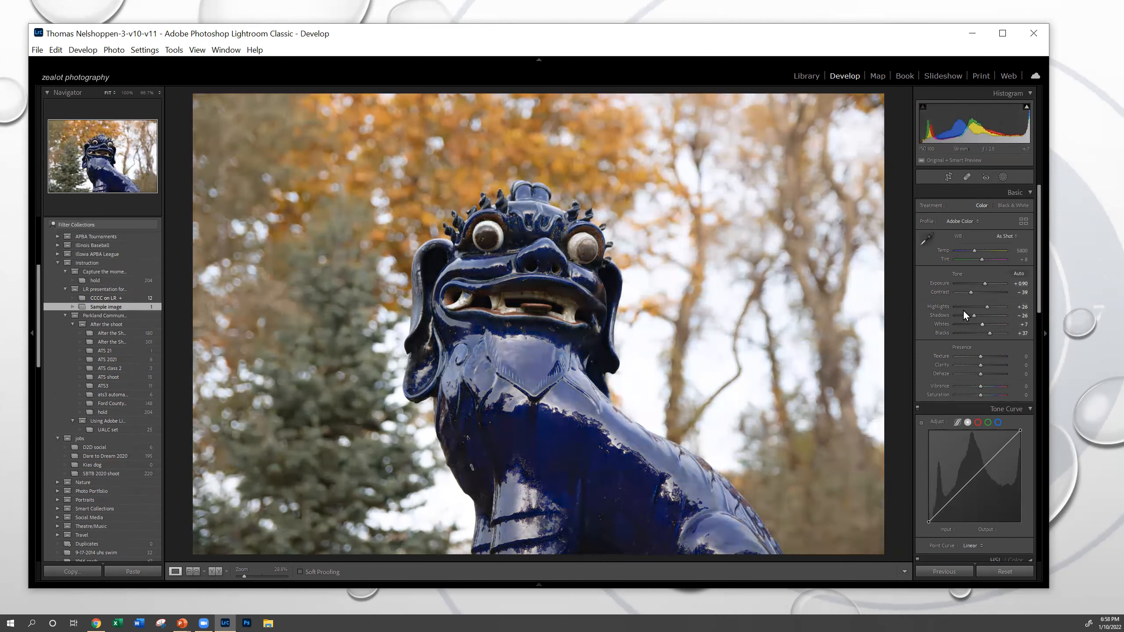
# Darken the photo by lowering its exposure to a negative value, and reset all Tone adjustments together
pyautogui.click(970, 283)
pyautogui.click(976, 283)
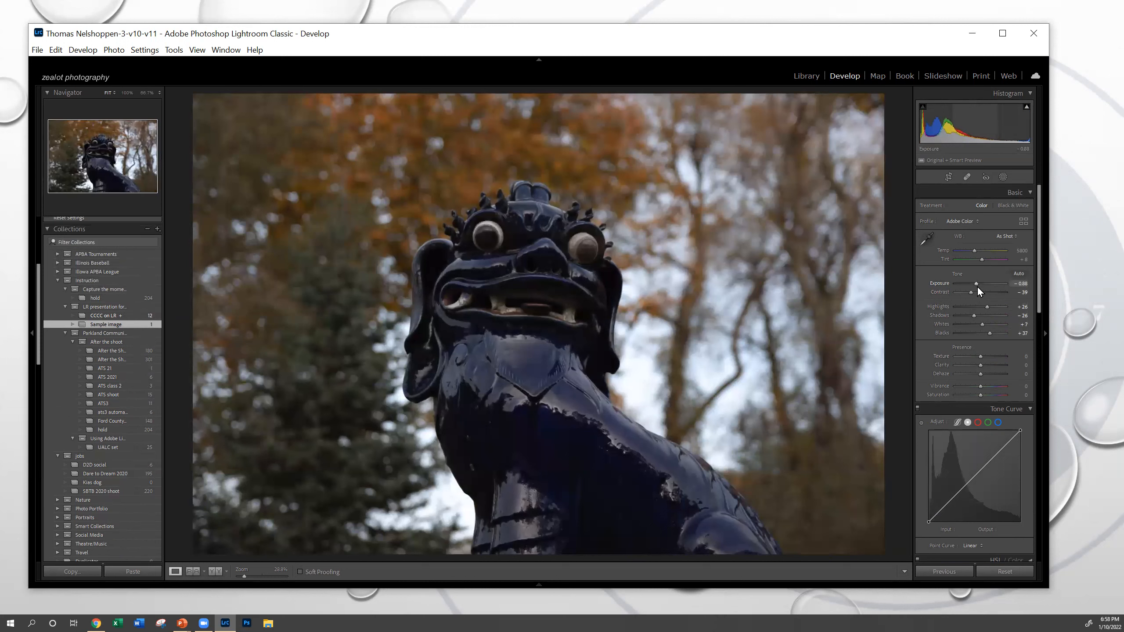
pyautogui.doubleClick(957, 274)
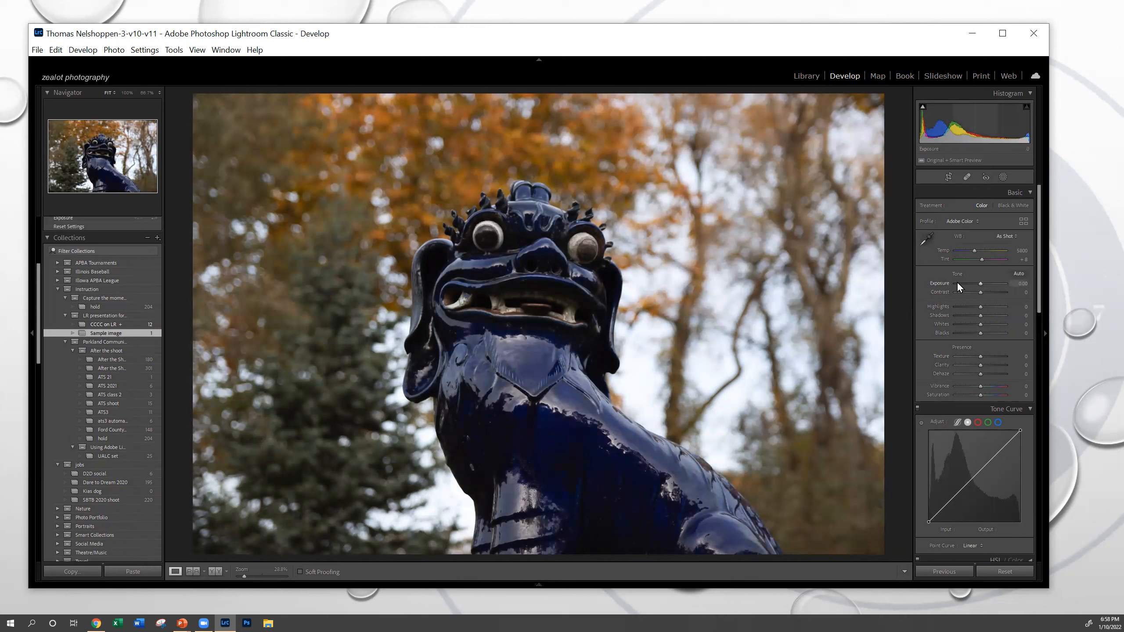
# Set exposure to about -3.33, contrast to about -28, shadows to +49 and whites to -37, and reset the whole Tone section
pyautogui.press('alt')
pyautogui.press('alt')
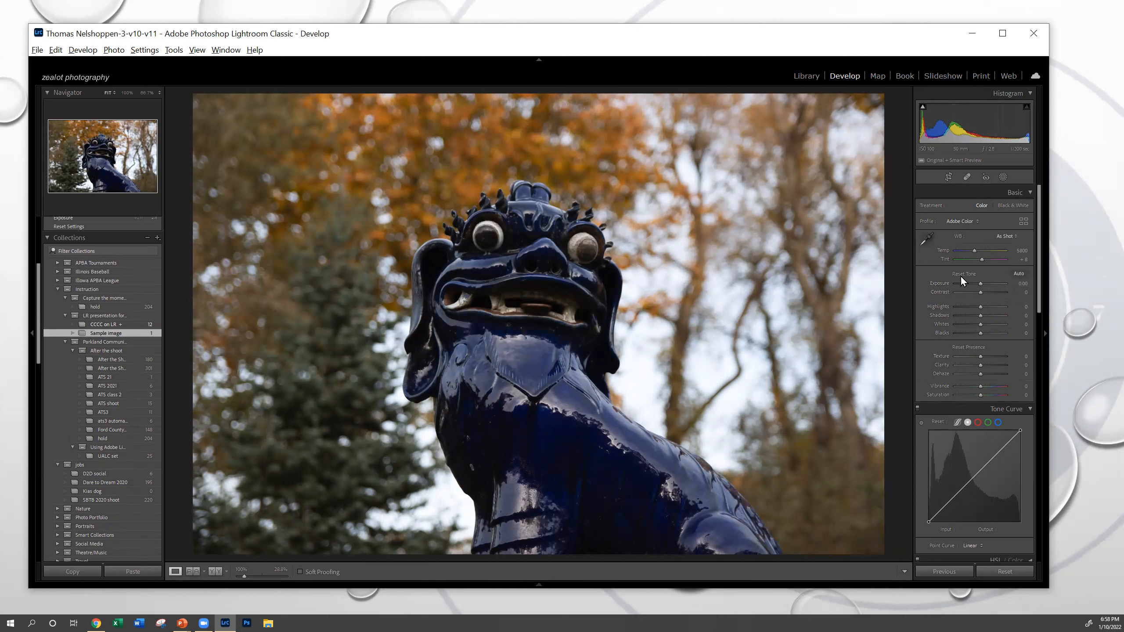
pyautogui.click(964, 284)
pyautogui.click(972, 292)
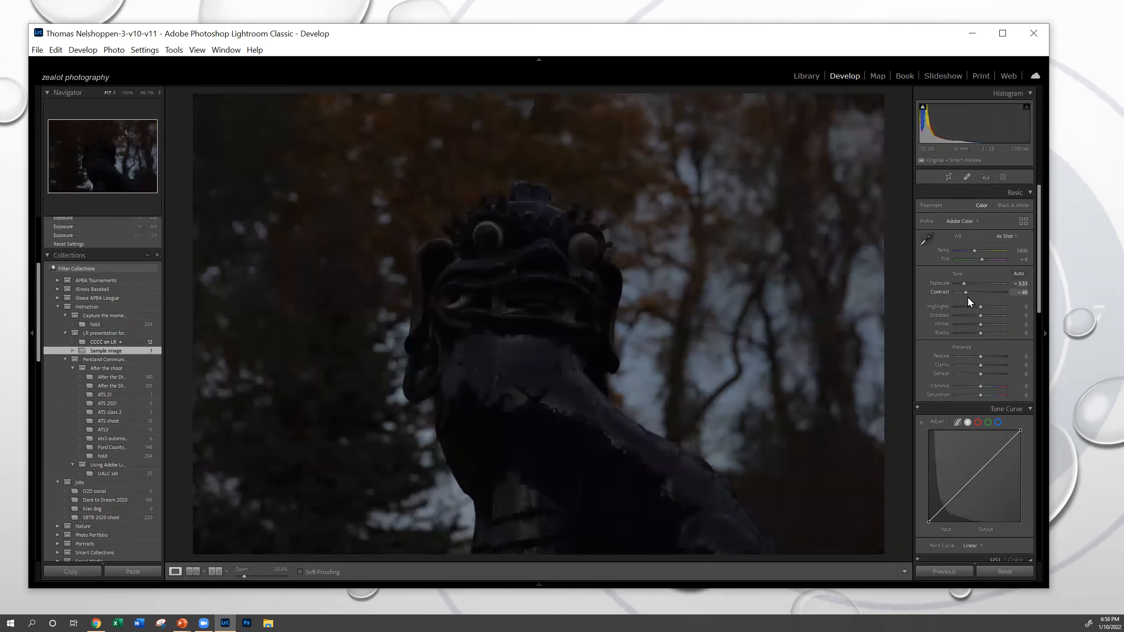
pyautogui.click(993, 315)
pyautogui.click(971, 324)
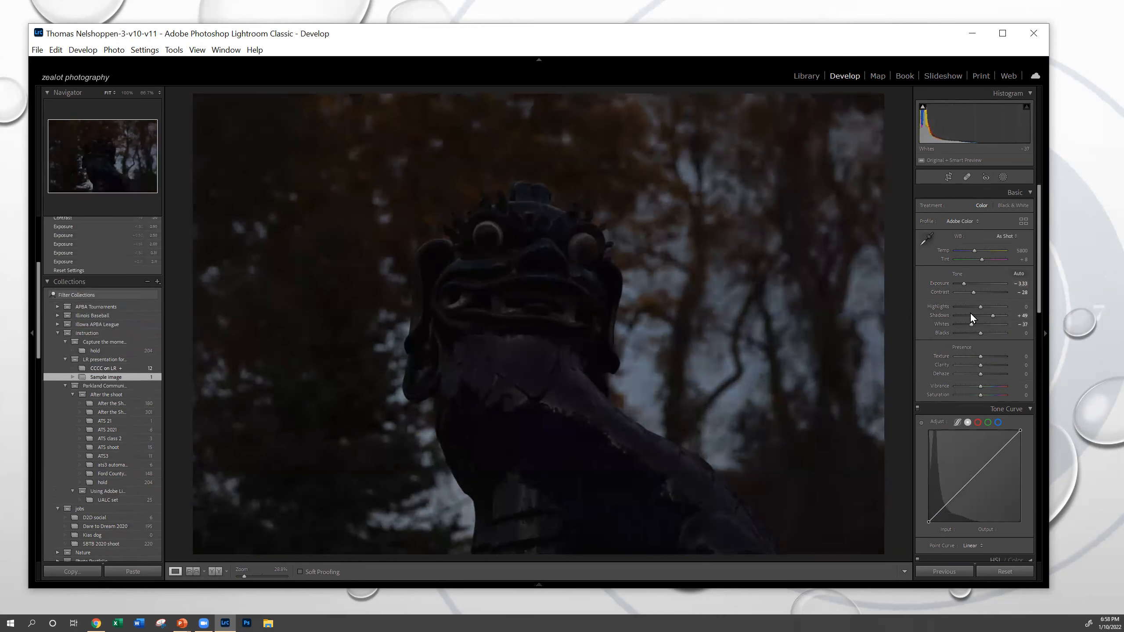
pyautogui.keyDown('alt'); pyautogui.click(962, 273); pyautogui.keyUp('alt')
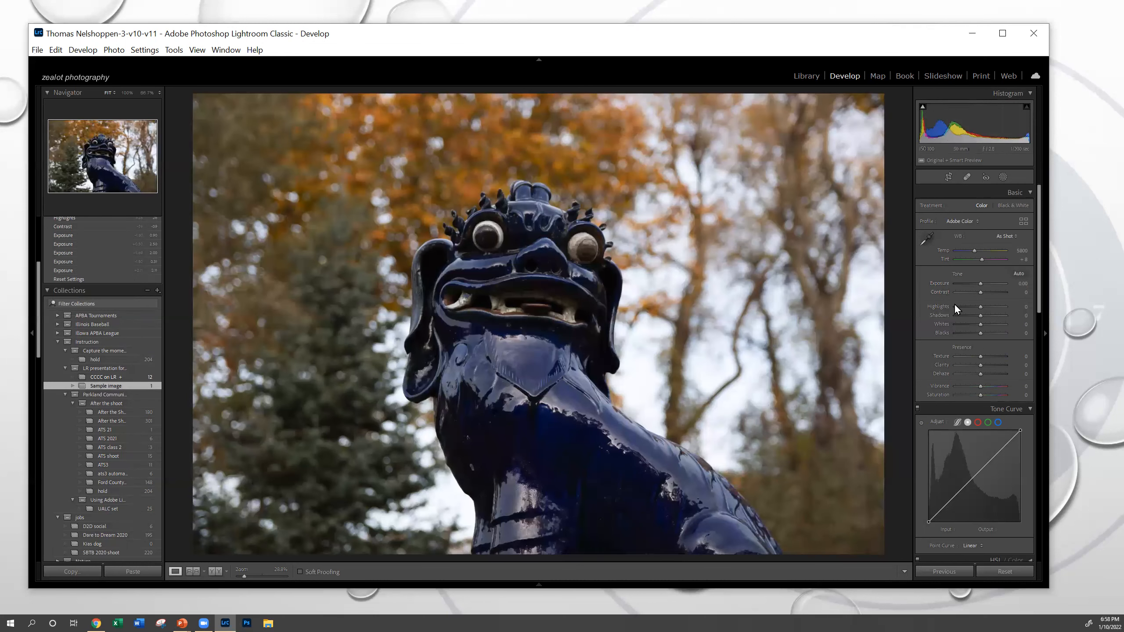
# Lower the highlights to about -60 and reset only the Highlights adjustment to its default
pyautogui.moveTo(956, 305); pyautogui.dragTo(968, 307)
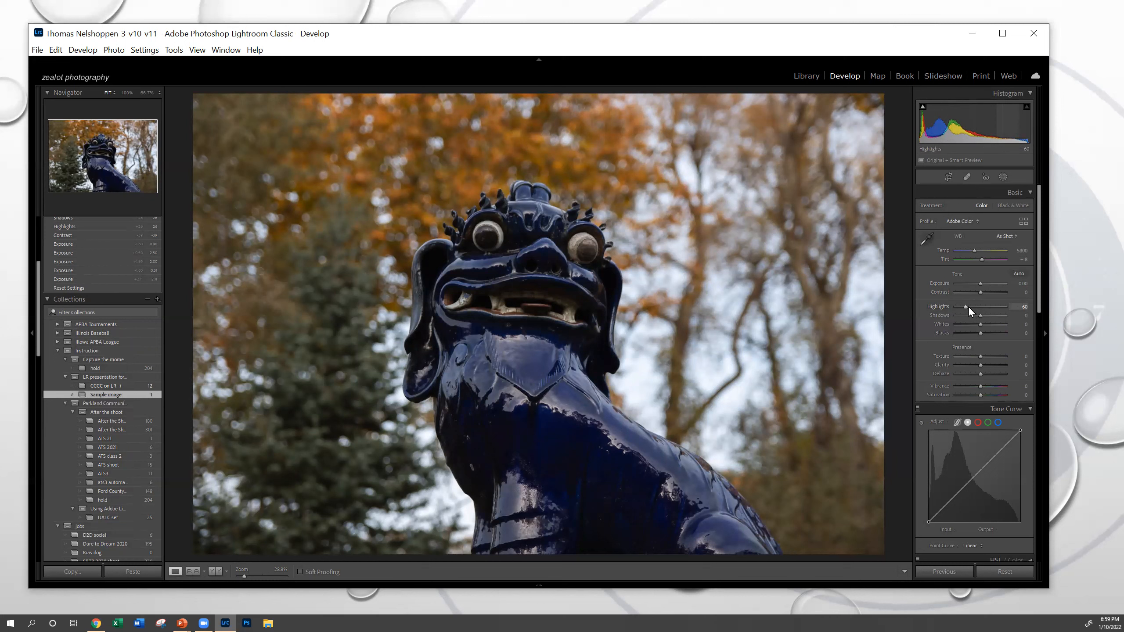
pyautogui.doubleClick(939, 306)
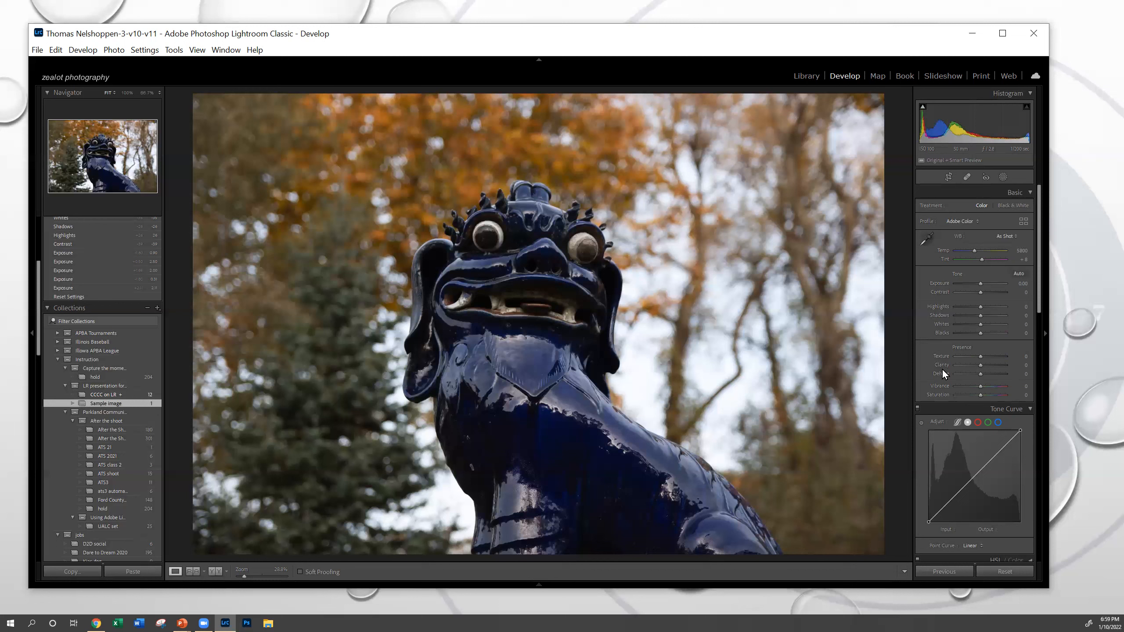
# Apply automatic tone adjustments to the statue photo and reset the whole Tone section
pyautogui.click(1020, 273)
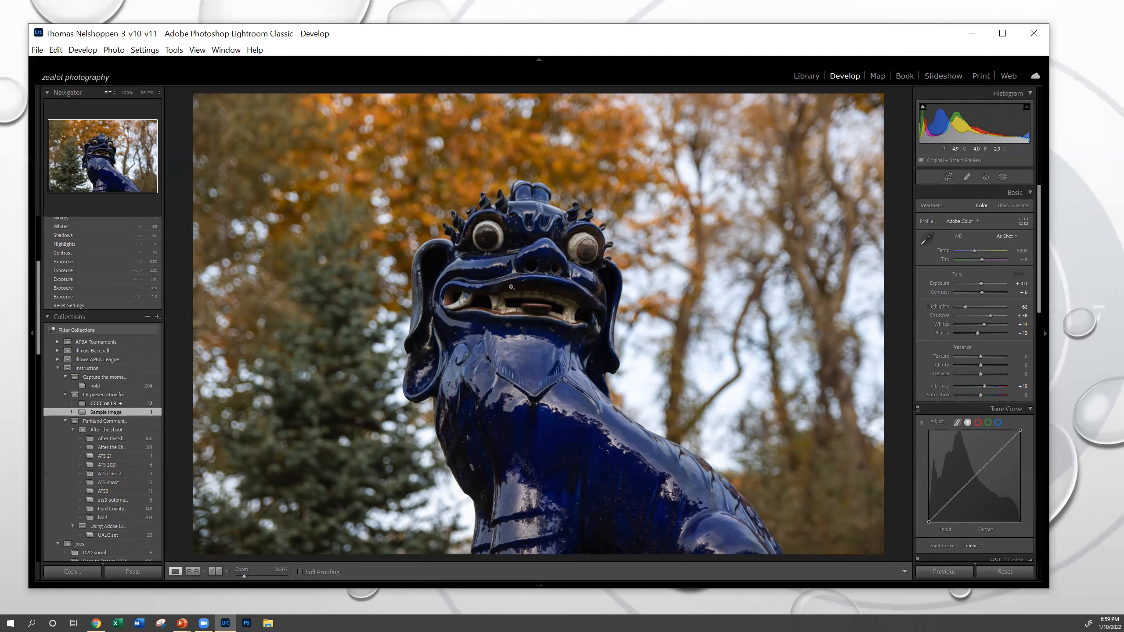
pyautogui.doubleClick(960, 272)
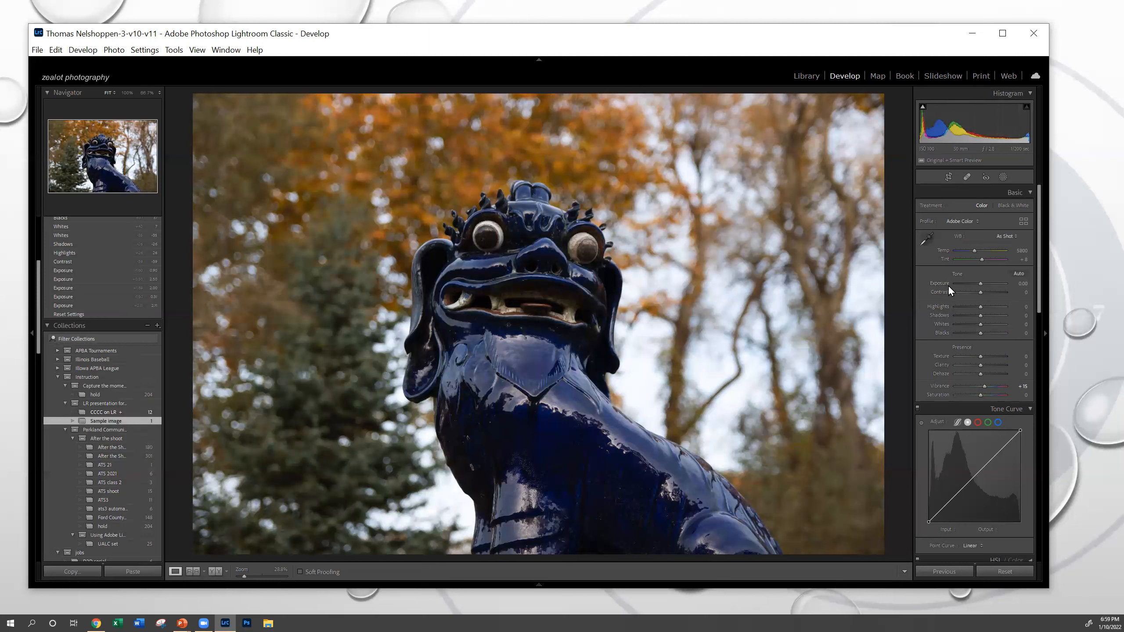
# Apply automatic tone adjustments again, and change whites to about -61 and blacks to about +18
pyautogui.click(1017, 273)
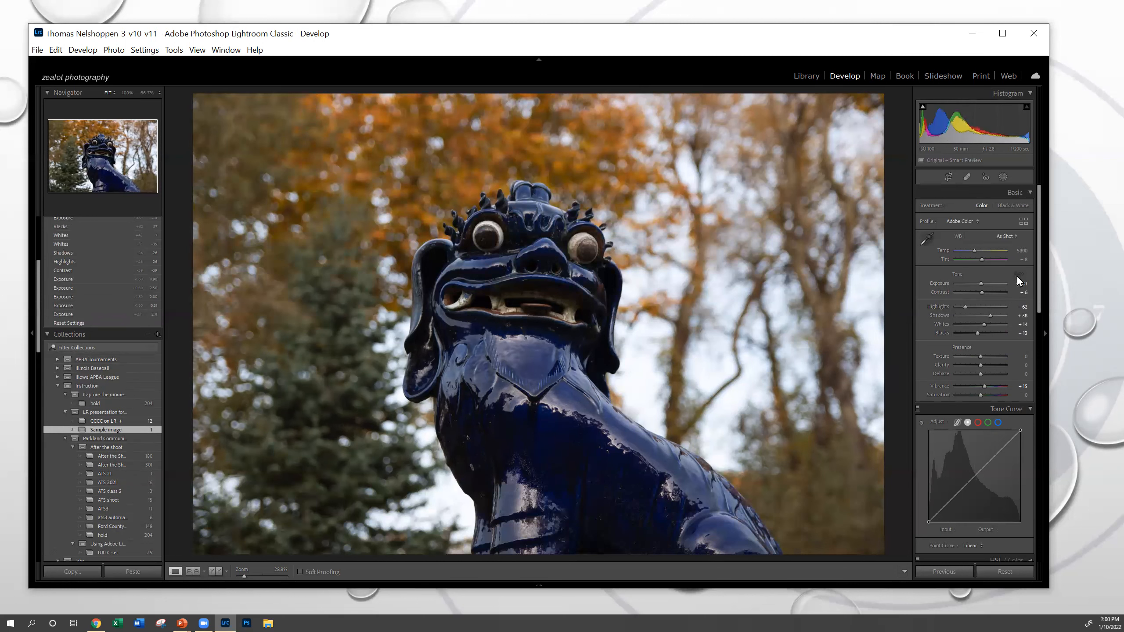
pyautogui.click(965, 325)
pyautogui.click(985, 332)
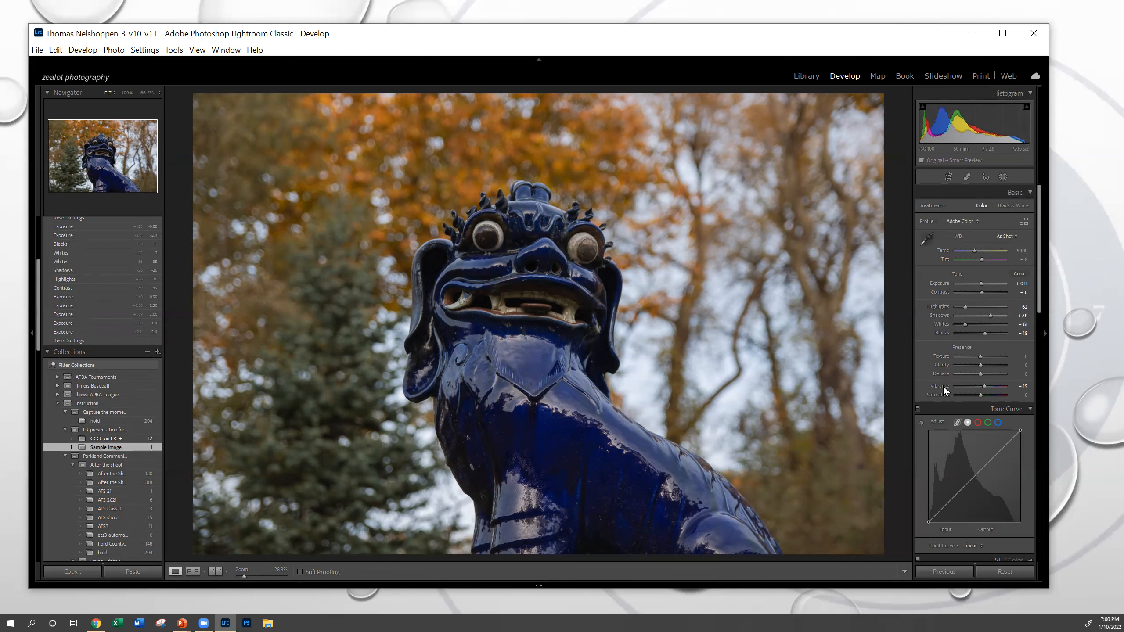
# Switch the Tone Curve adjustments off and back on
pyautogui.click(919, 406)
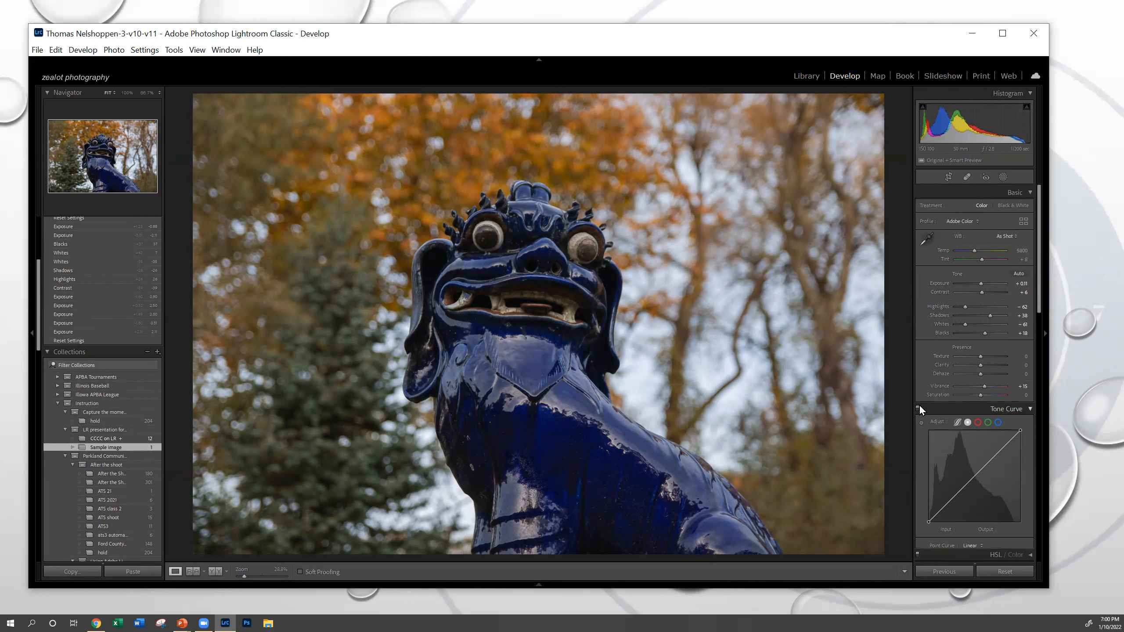
pyautogui.click(920, 406)
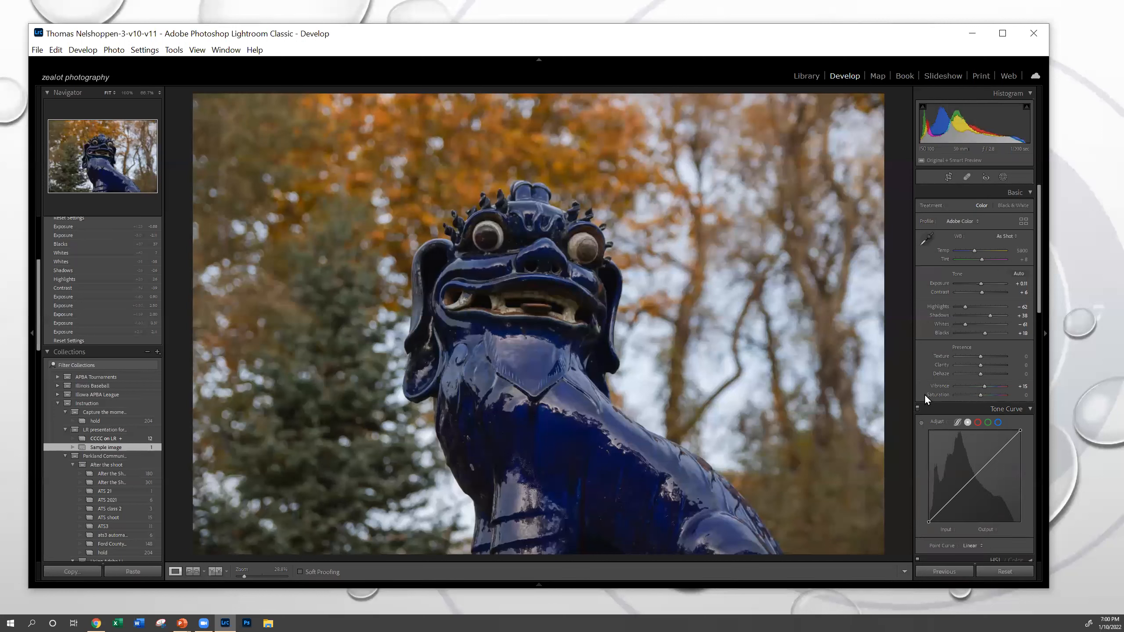
# Reset the Tone section to discard the manual whites and blacks, and reapply the automatic tone adjustments
pyautogui.doubleClick(959, 274)
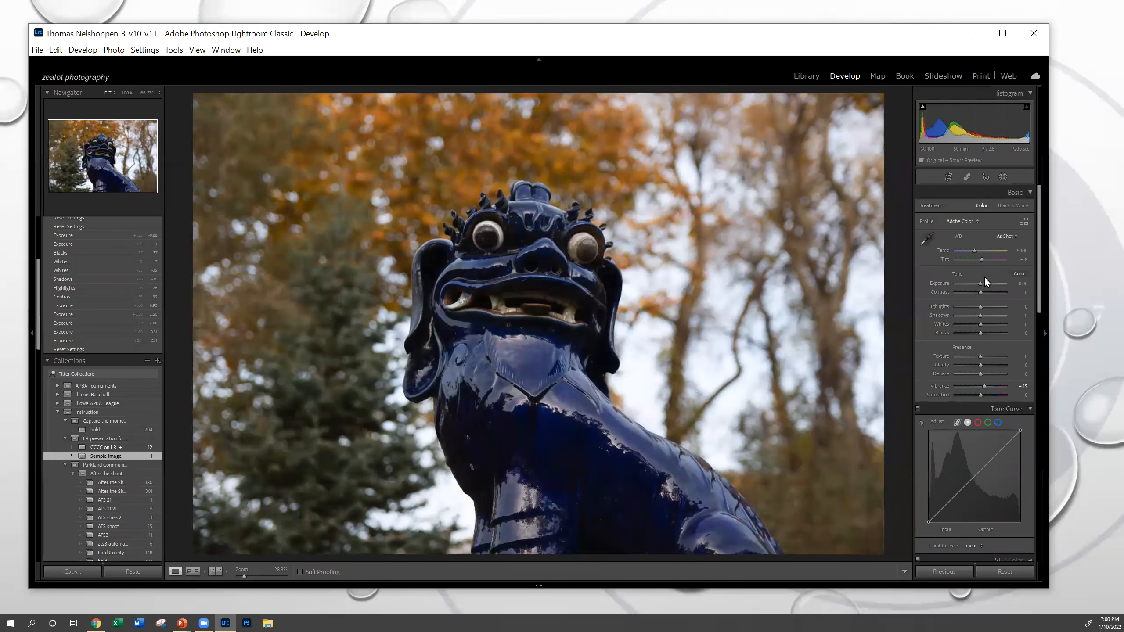
pyautogui.click(1016, 274)
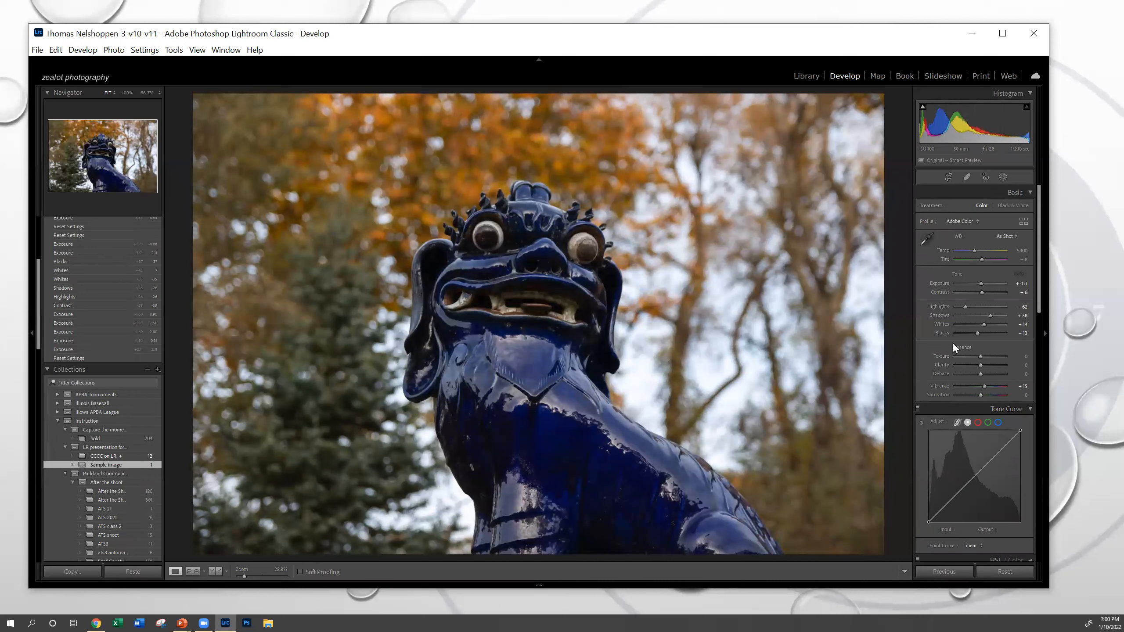
# Switch the HSL/Color adjustments off and back on
pyautogui.scroll(-3, 952, 346)
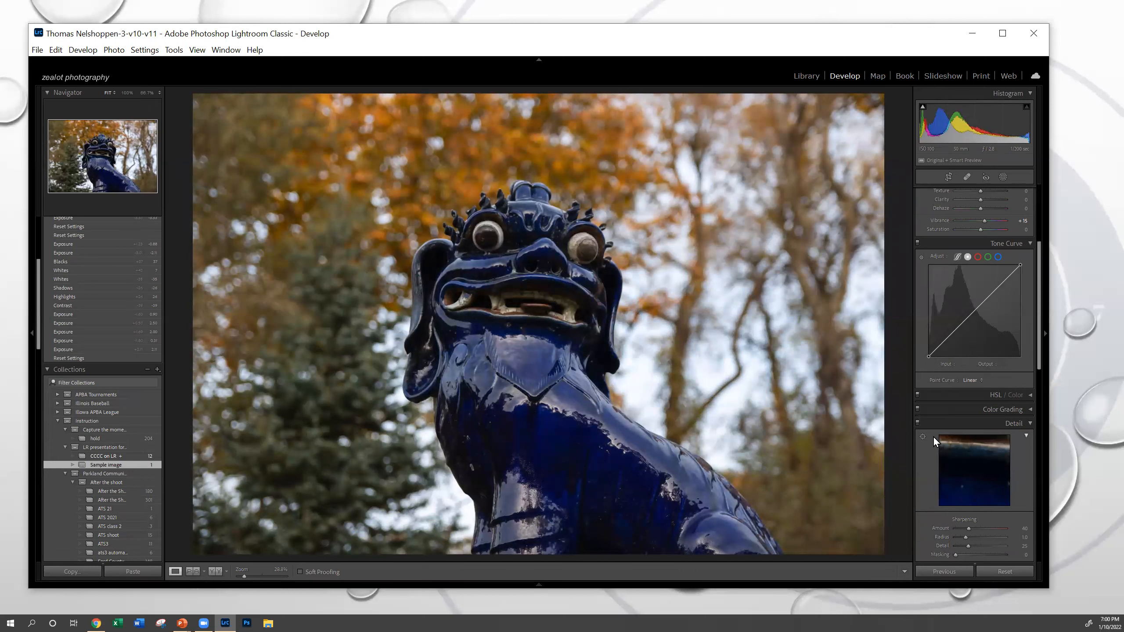
pyautogui.click(917, 394)
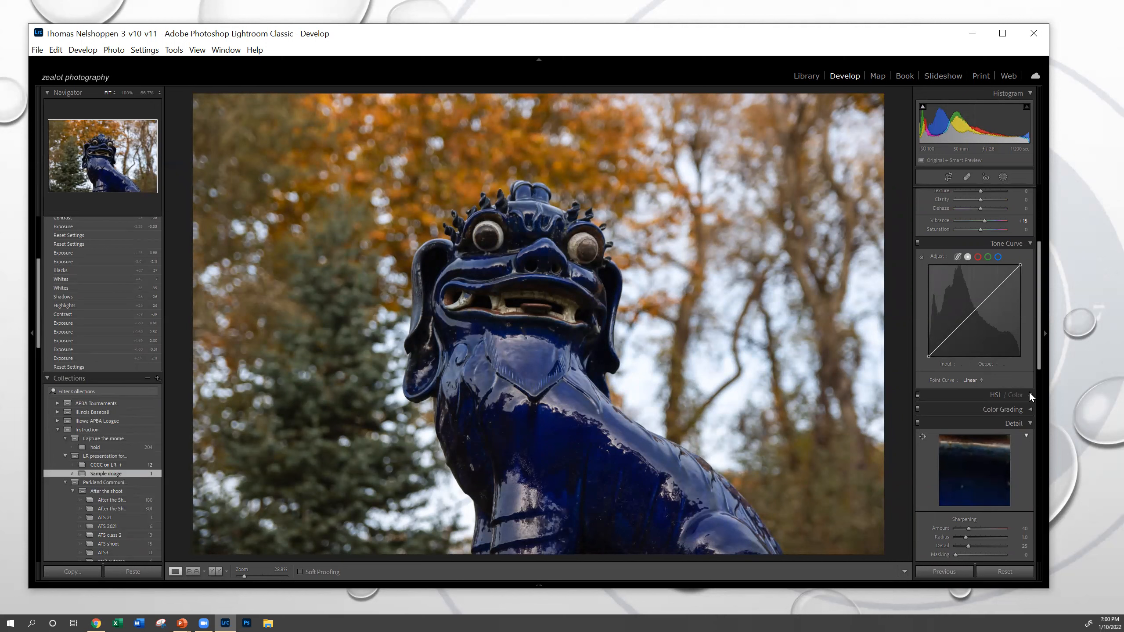
pyautogui.click(919, 393)
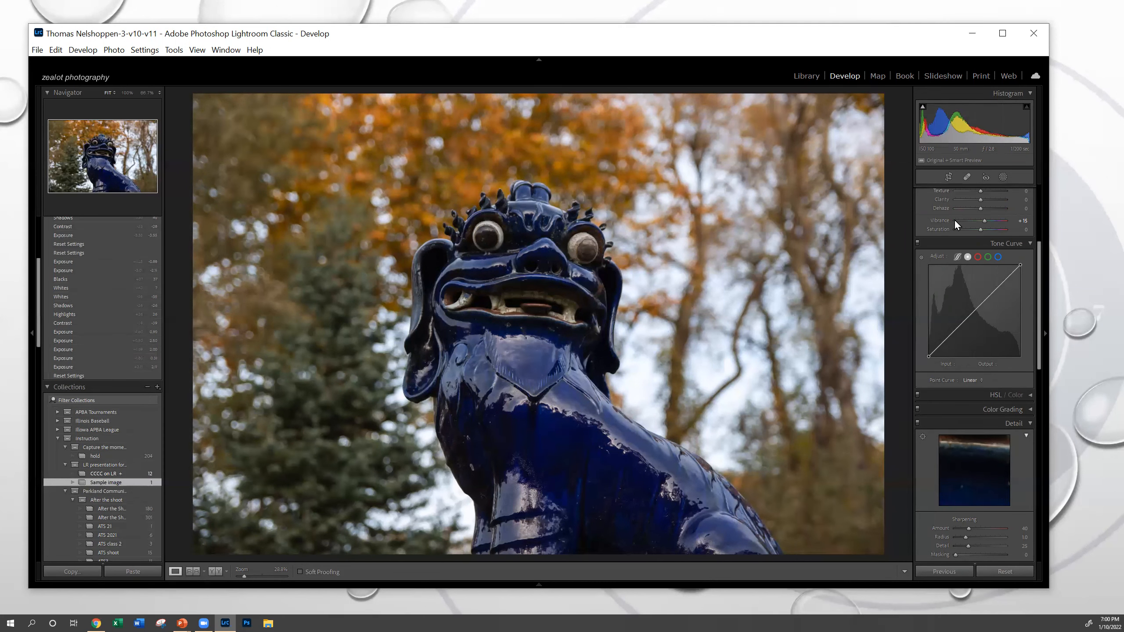
pyautogui.scroll(4, 954, 221)
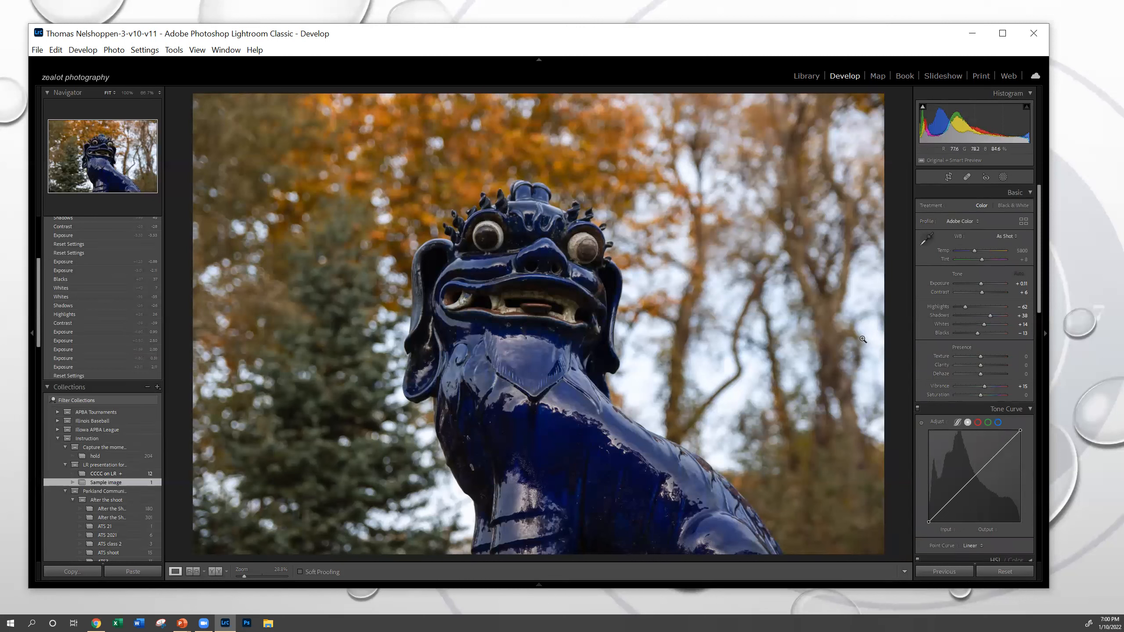
# Brighten the photo by raising its exposure in small increments to +1.41
pyautogui.scroll(-2, 964, 369)
pyautogui.scroll(-2, 964, 368)
pyautogui.scroll(4, 964, 367)
pyautogui.press('Up')
pyautogui.press('Up')
pyautogui.press('Up')
pyautogui.press('Up')
pyautogui.press('Up')
pyautogui.press('Up')
pyautogui.press('Up')
pyautogui.press('Up')
pyautogui.press('Up')
pyautogui.press('Up')
pyautogui.press('Up')
pyautogui.press('Up')
pyautogui.press('Up')
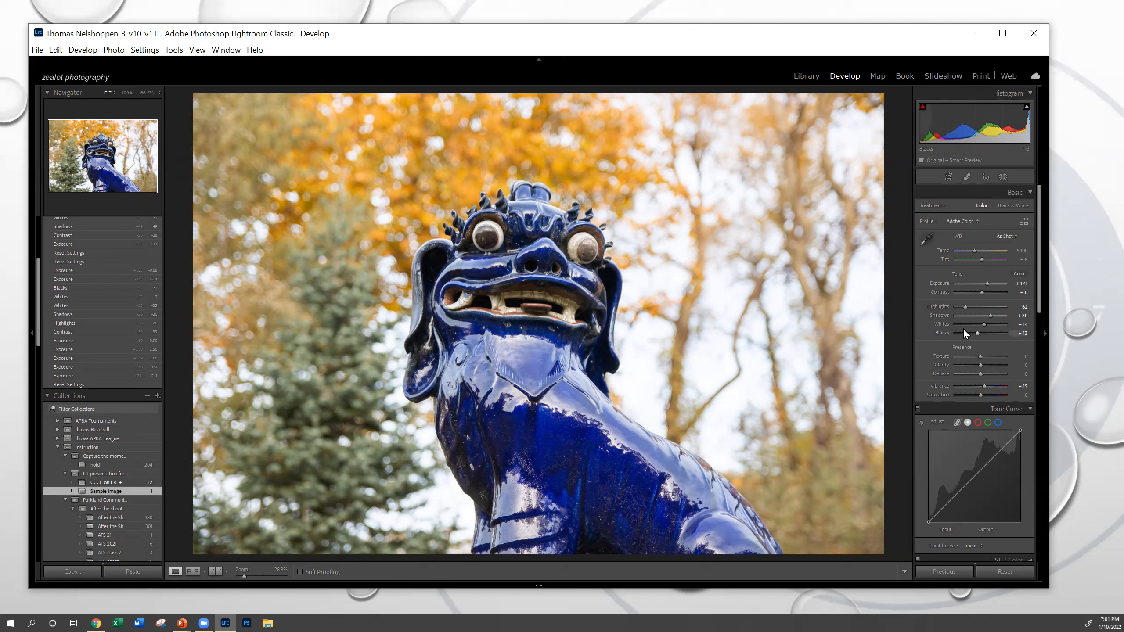
# Set the highlights to about -2 and the sharpening amount to about 58
pyautogui.click(972, 308)
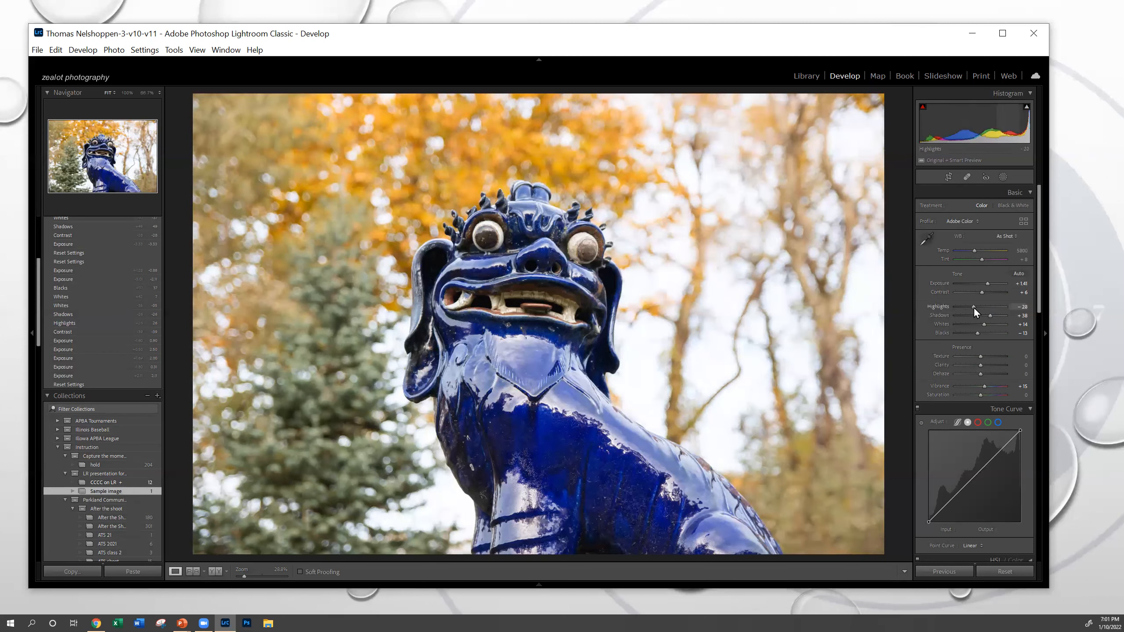
pyautogui.click(980, 306)
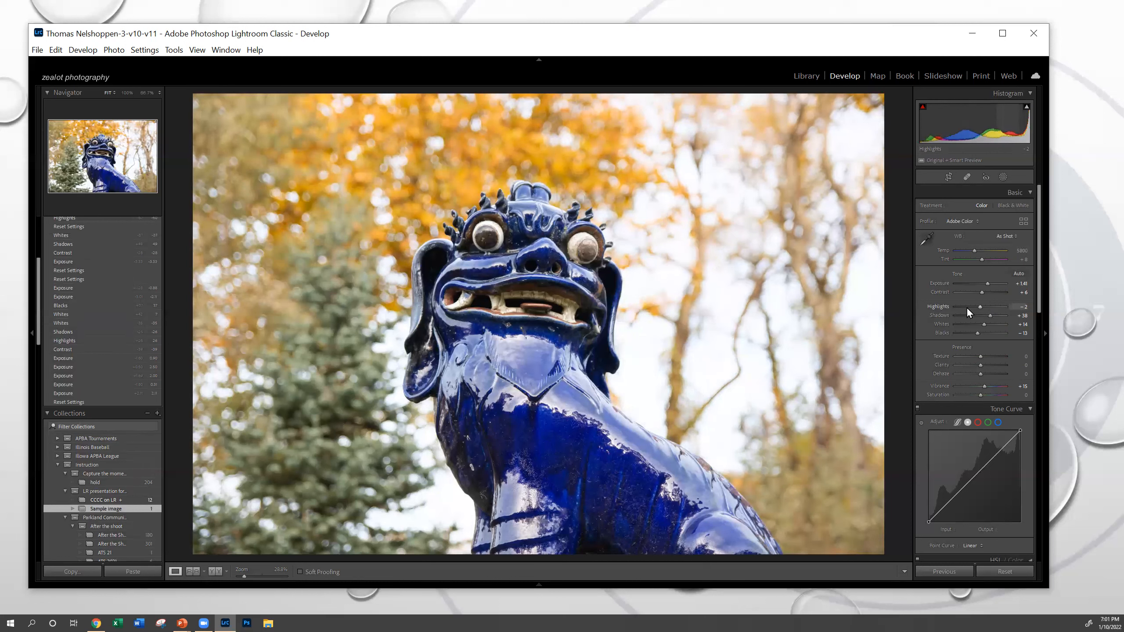
pyautogui.scroll(-6, 989, 376)
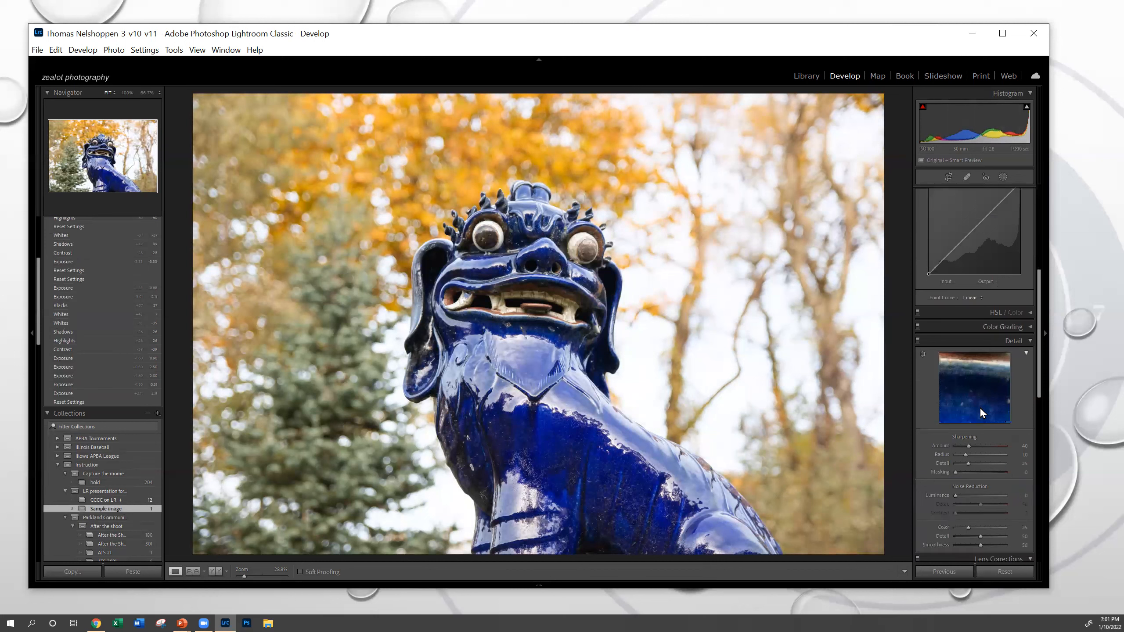
pyautogui.click(975, 446)
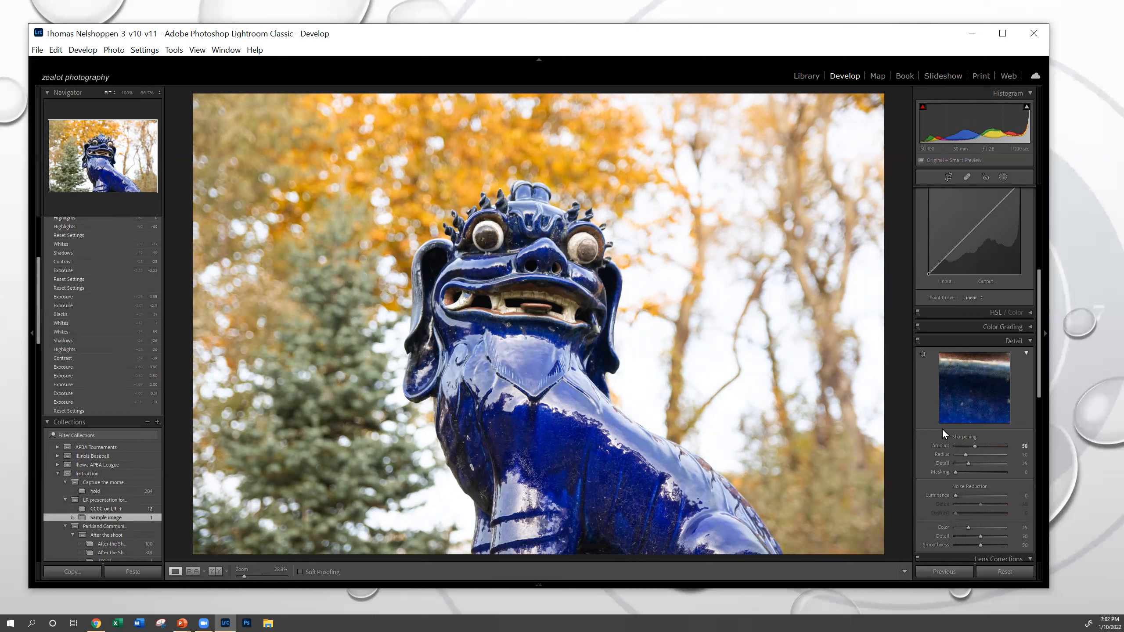
pyautogui.scroll(5, 942, 426)
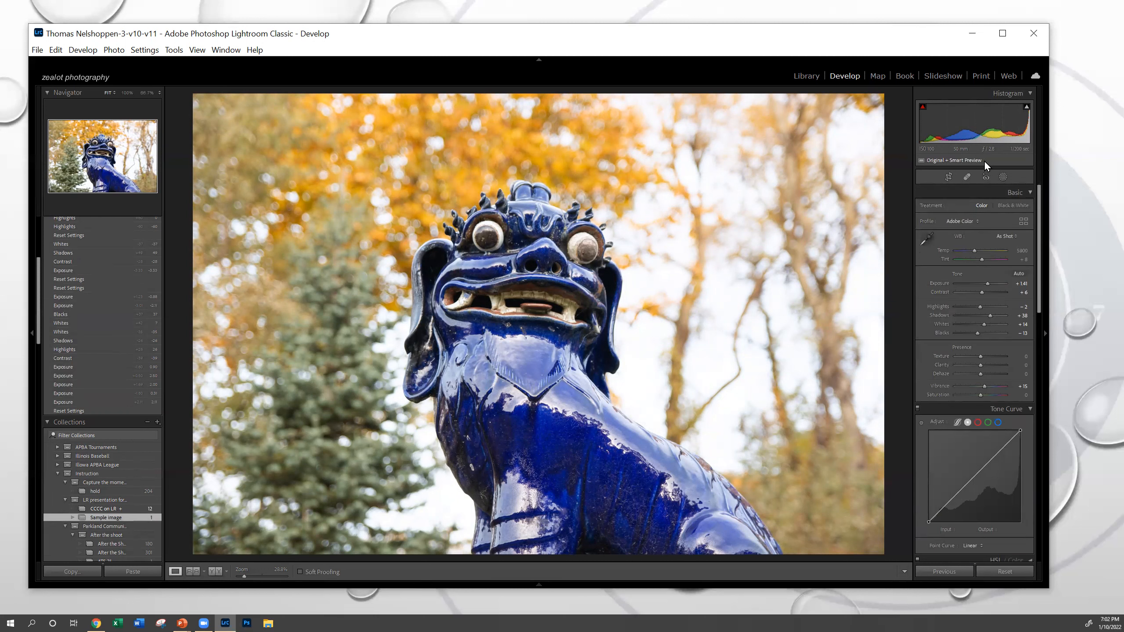
# Draw a linear gradient mask from the photo's top edge down to just below the statue's mouth, and undo it
pyautogui.click(1003, 176)
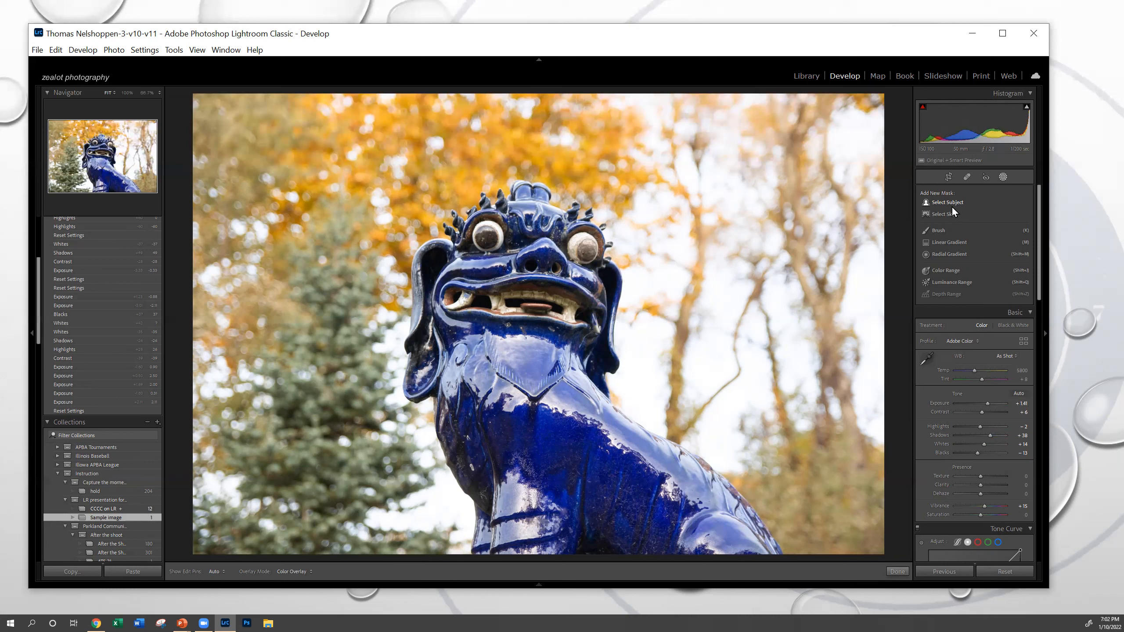
pyautogui.click(952, 243)
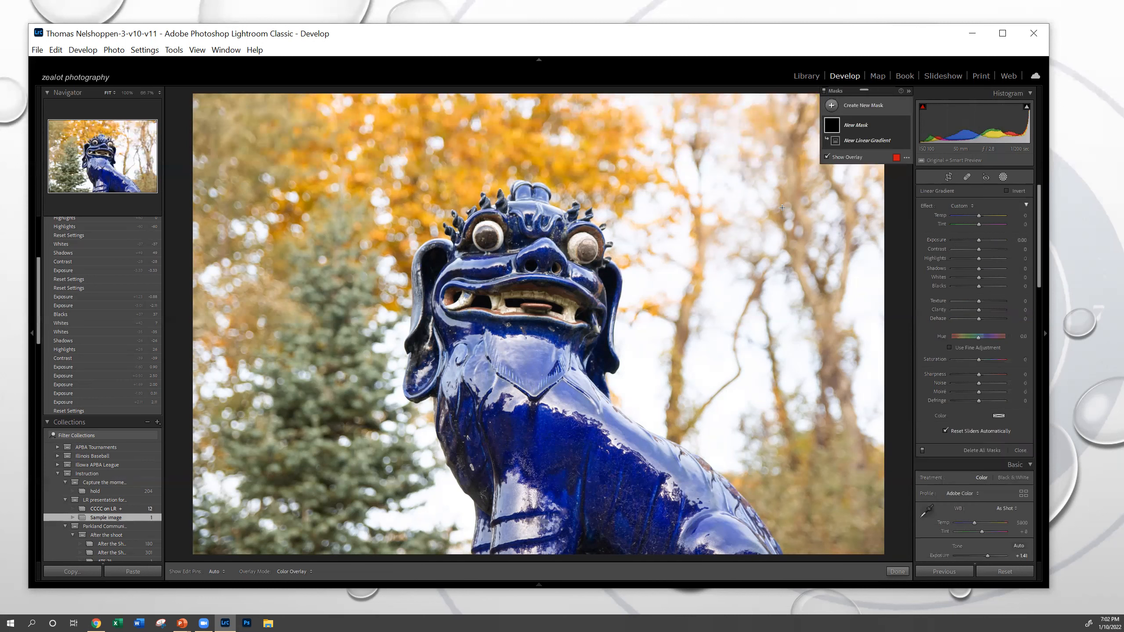
pyautogui.moveTo(560, 95); pyautogui.dragTo(560, 342)
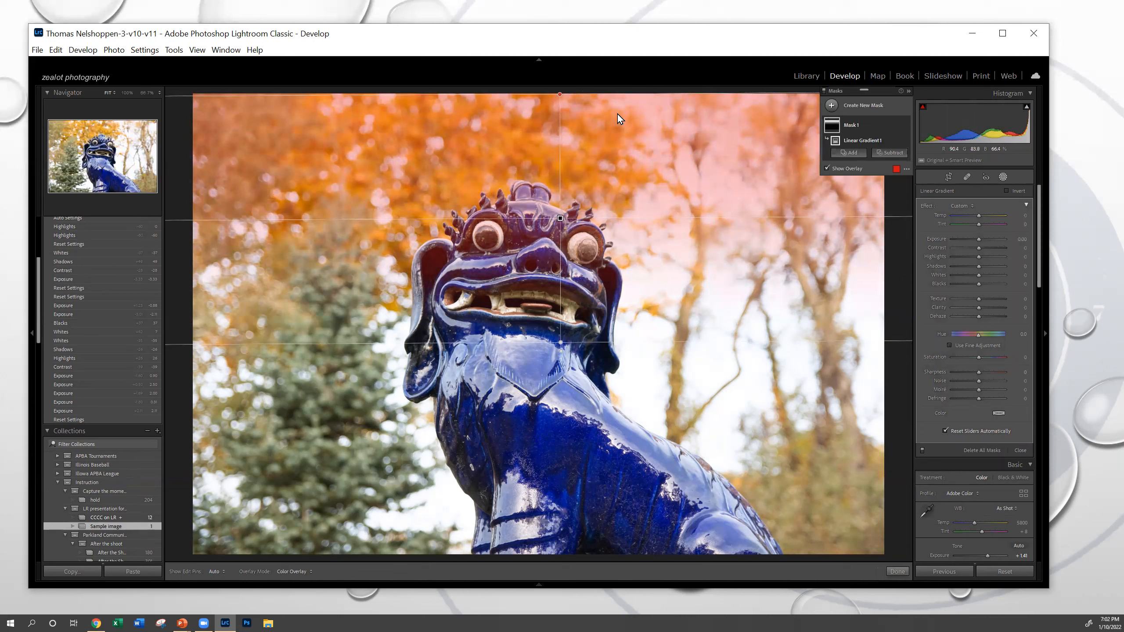
pyautogui.hotkey('ctrl', 'z')
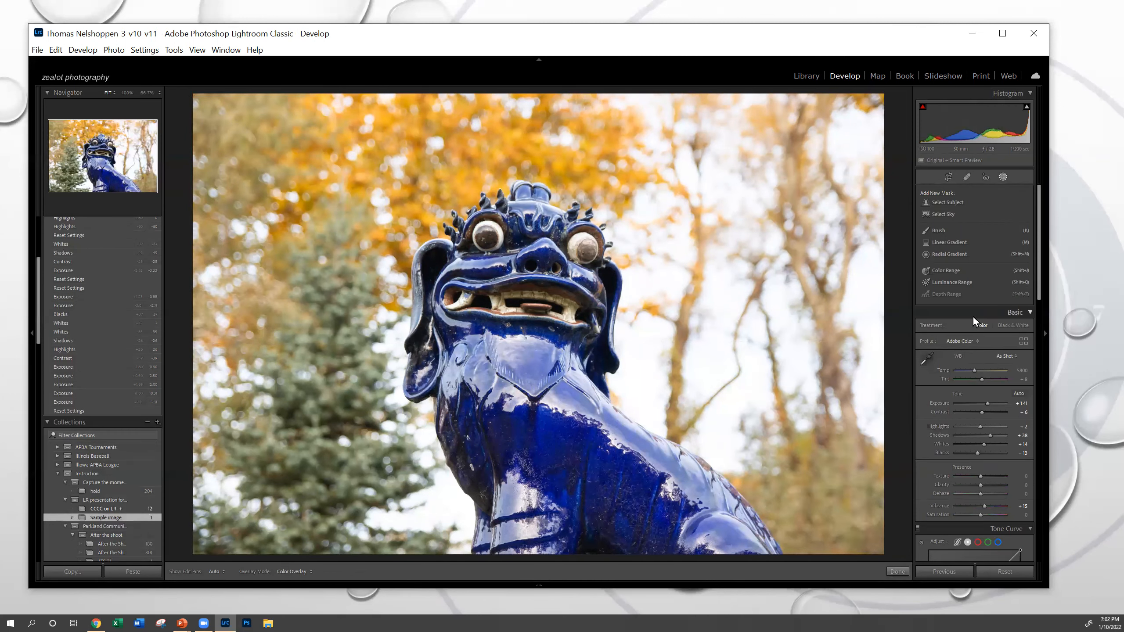
# Look through the tone curve, detail, lens correction, transform and effects settings
pyautogui.scroll(-6, 973, 315)
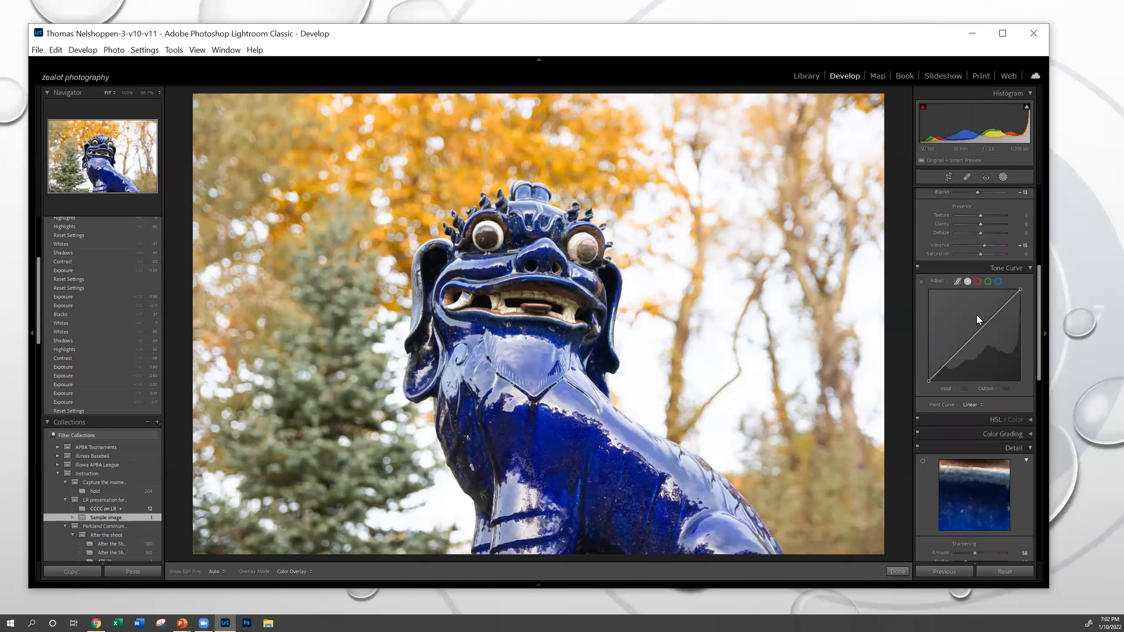
pyautogui.scroll(3, 975, 312)
pyautogui.scroll(-3, 983, 264)
pyautogui.scroll(-8, 986, 300)
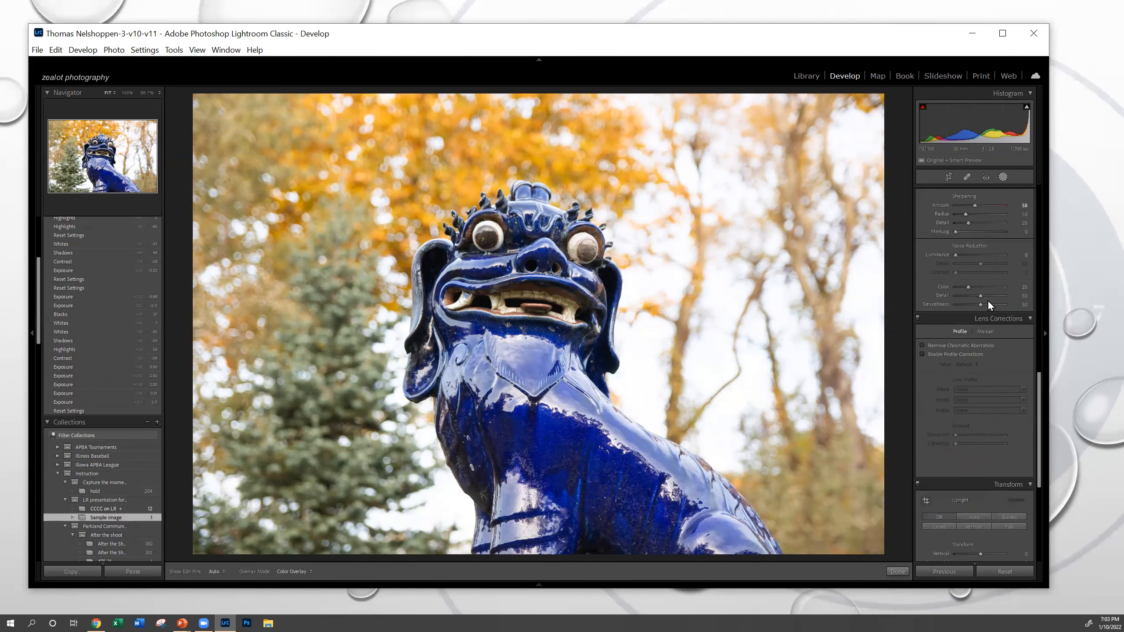
pyautogui.scroll(-5, 987, 299)
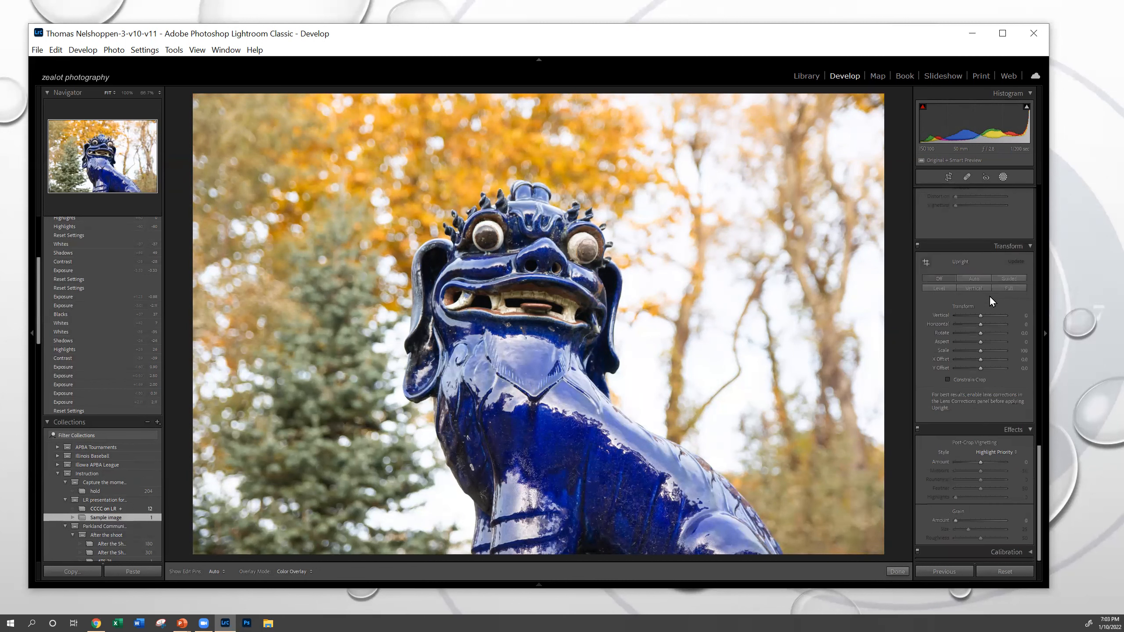
# Open the baseball player photo from the CCCC on LR collection and crop it tighter around his head and shoulders with a slight rotation
pyautogui.click(89, 508)
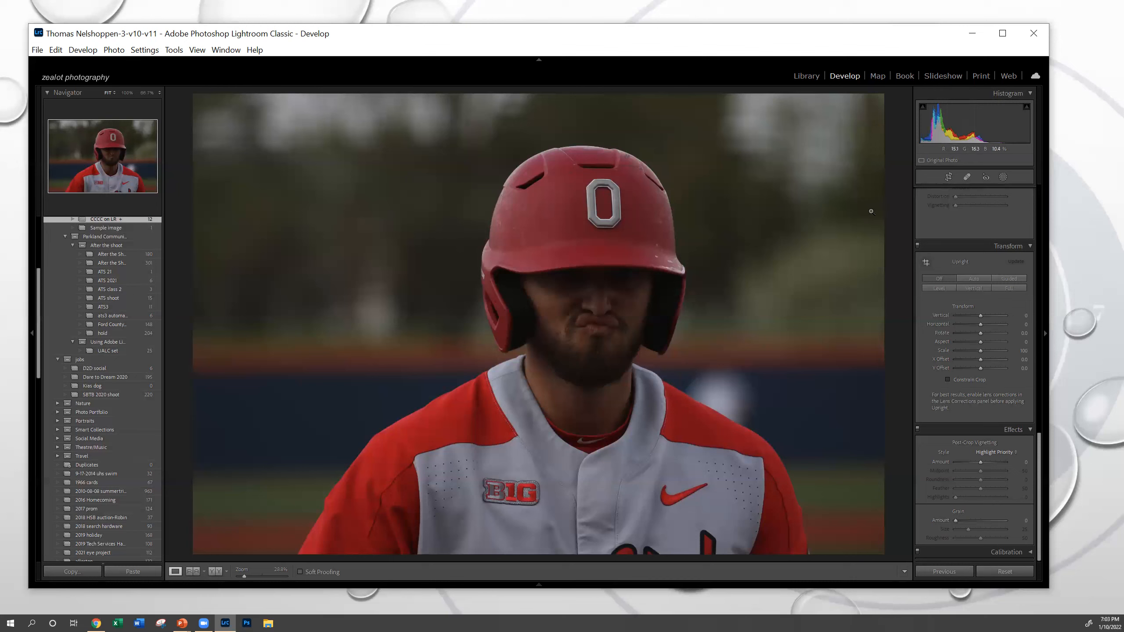
pyautogui.click(946, 174)
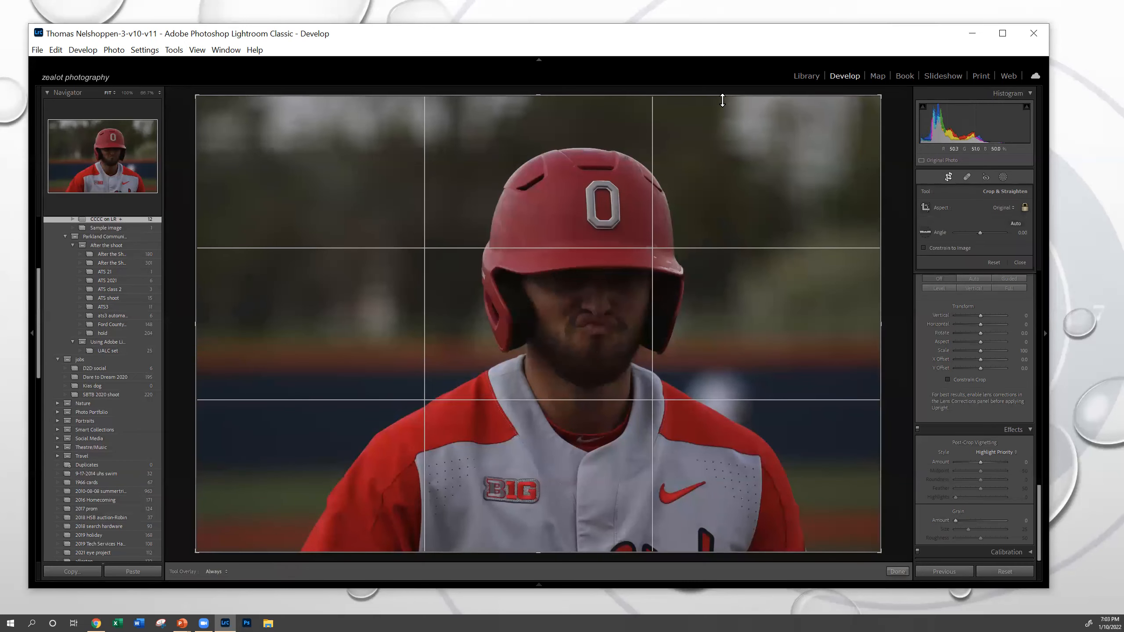
pyautogui.moveTo(720, 97); pyautogui.dragTo(733, 148)
pyautogui.moveTo(687, 287); pyautogui.dragTo(665, 317)
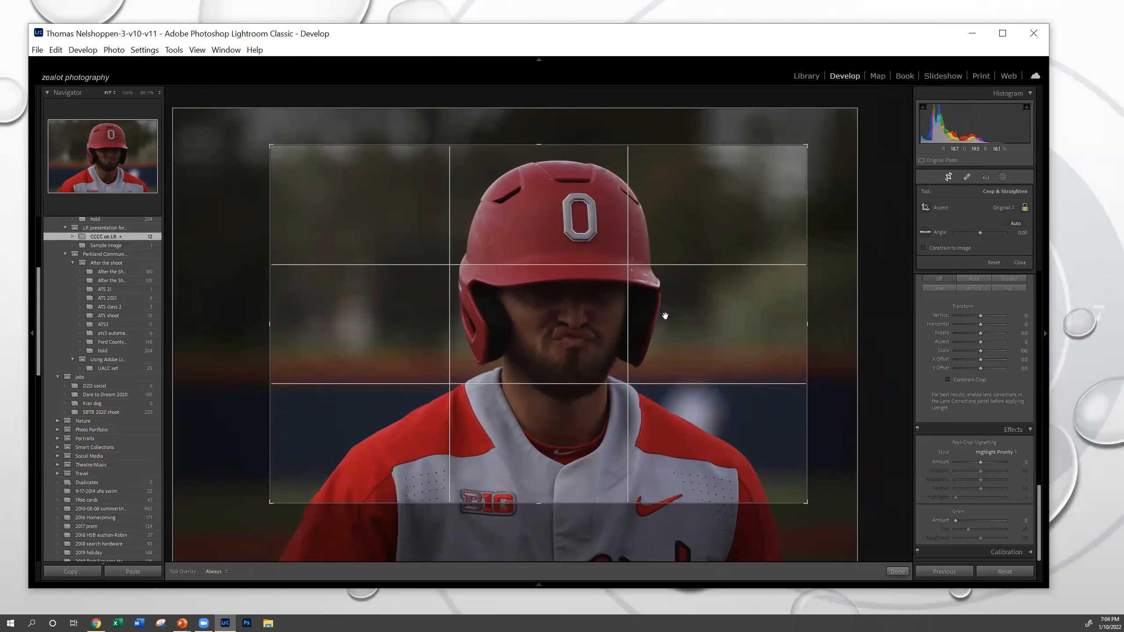
pyautogui.moveTo(823, 135); pyautogui.dragTo(833, 142)
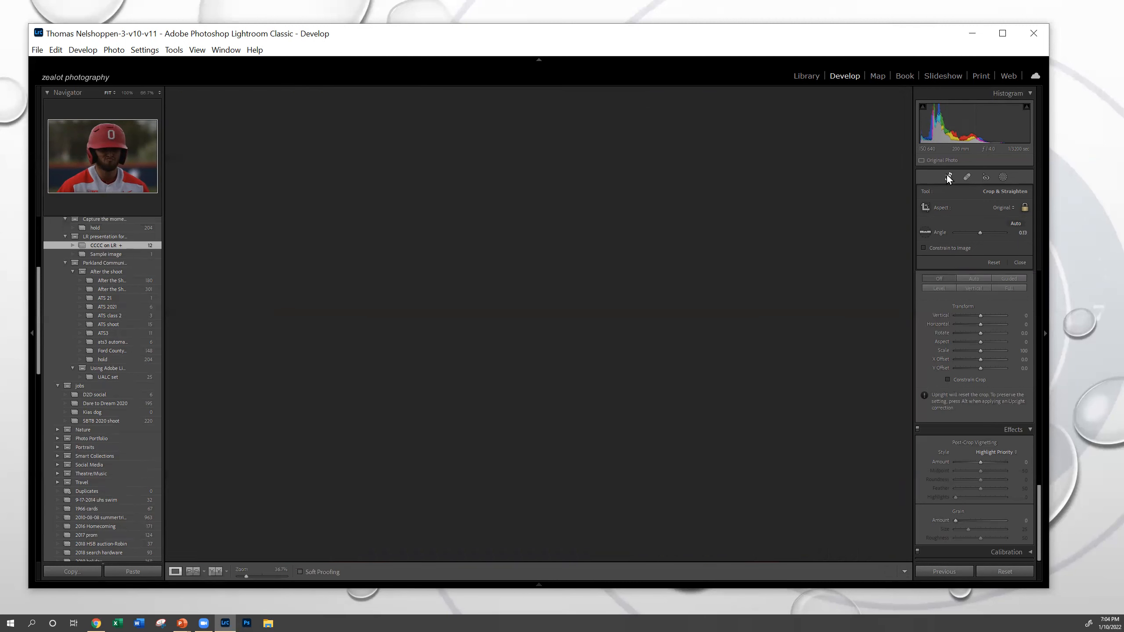
# Reopen the player photo's crop and enlarge it to include more background and jersey
pyautogui.click(947, 175)
pyautogui.click(949, 176)
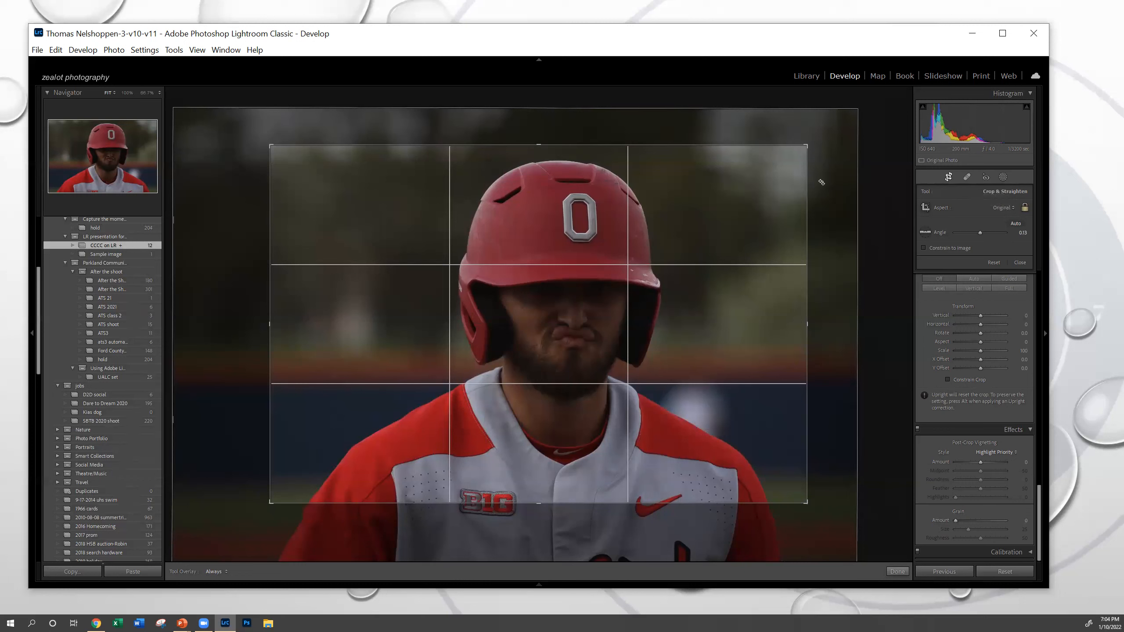
pyautogui.moveTo(724, 145); pyautogui.dragTo(843, 227)
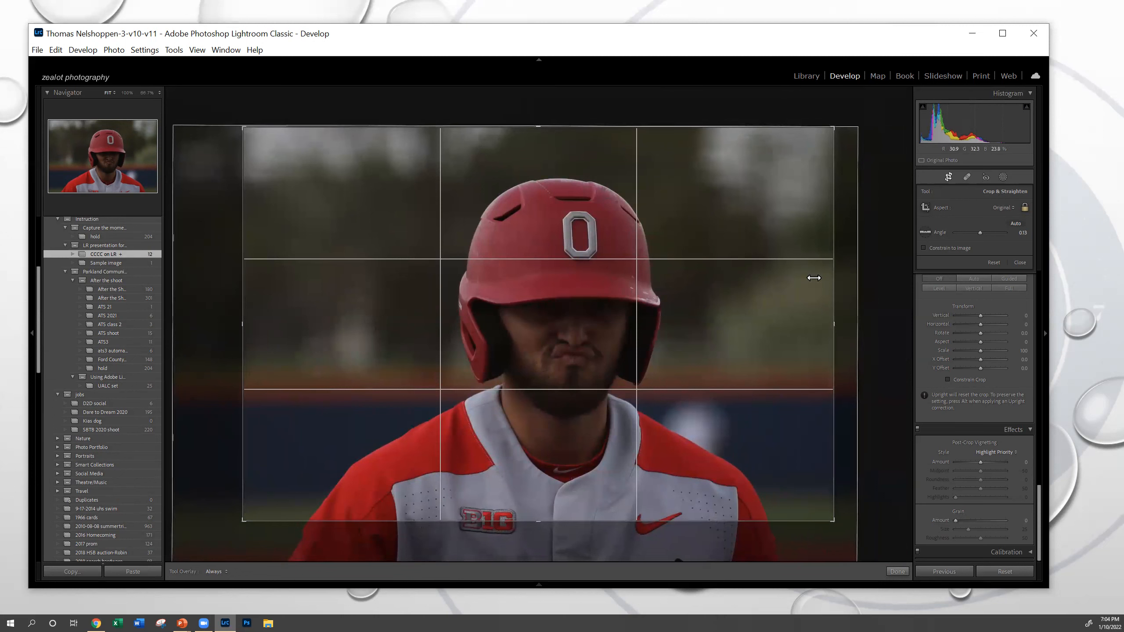
# Unlock the crop's aspect ratio and adjust its side and bottom edges slightly, independently of one another
pyautogui.click(1001, 207)
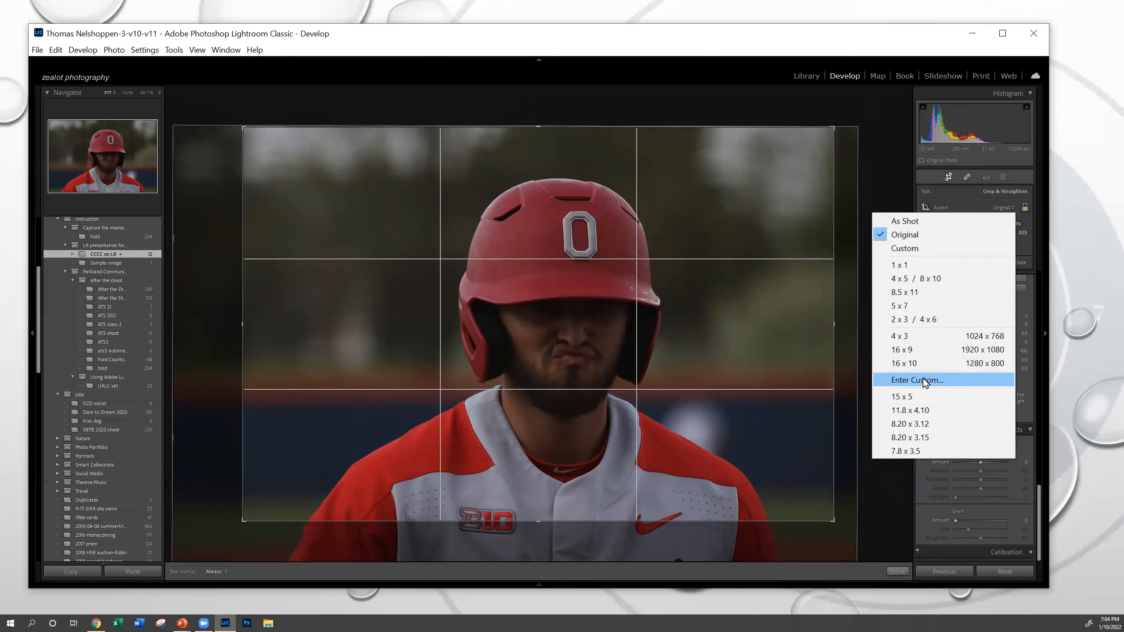
pyautogui.click(1024, 205)
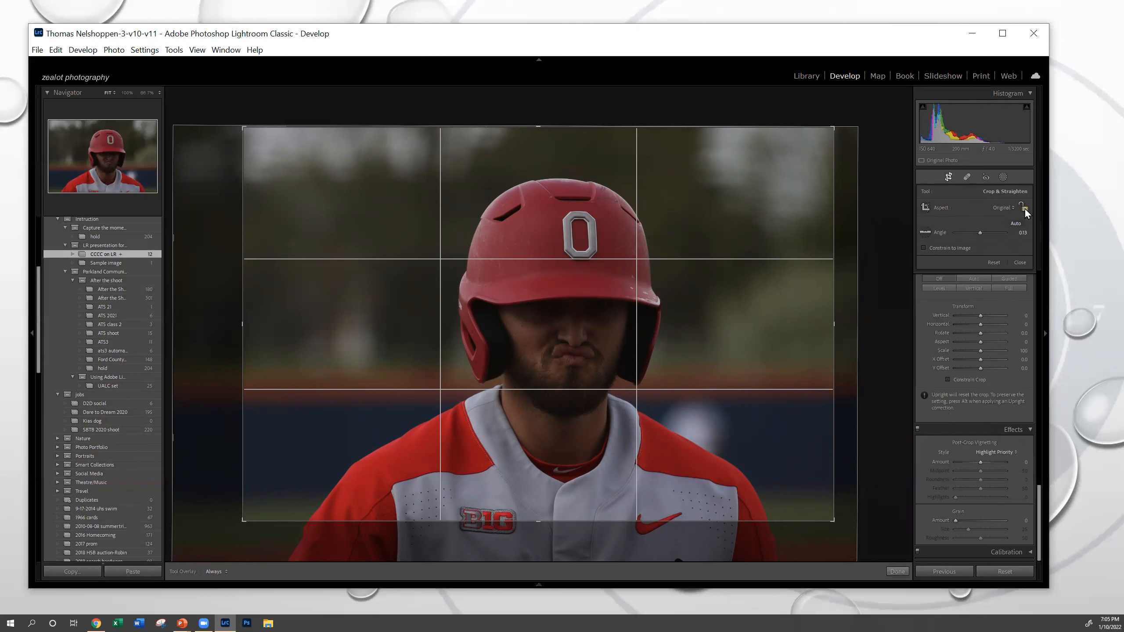
pyautogui.moveTo(838, 316)
pyautogui.mouseDown()
pyautogui.moveTo(788, 321)
pyautogui.moveTo(828, 319)
pyautogui.mouseUp()
pyautogui.moveTo(238, 288)
pyautogui.mouseDown()
pyautogui.moveTo(294, 283)
pyautogui.moveTo(241, 278)
pyautogui.mouseUp()
pyautogui.moveTo(499, 526)
pyautogui.mouseDown()
pyautogui.moveTo(497, 489)
pyautogui.moveTo(492, 515)
pyautogui.mouseUp()
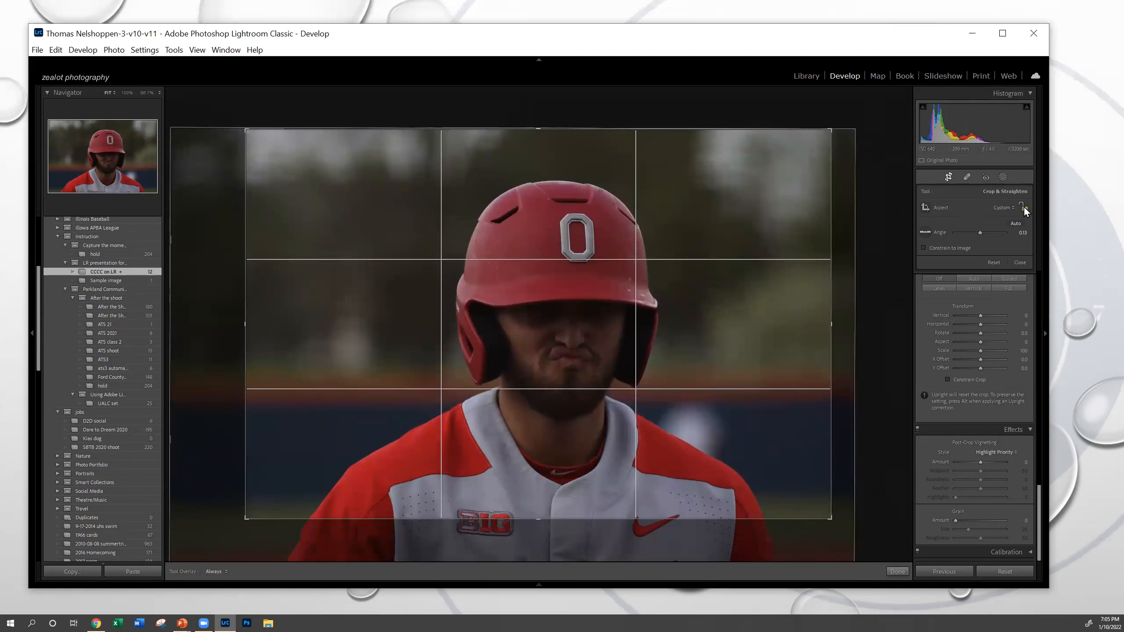
# Set the crop aspect to As Shot, and tighten and reposition the crop around the player's helmet and shoulders
pyautogui.click(996, 207)
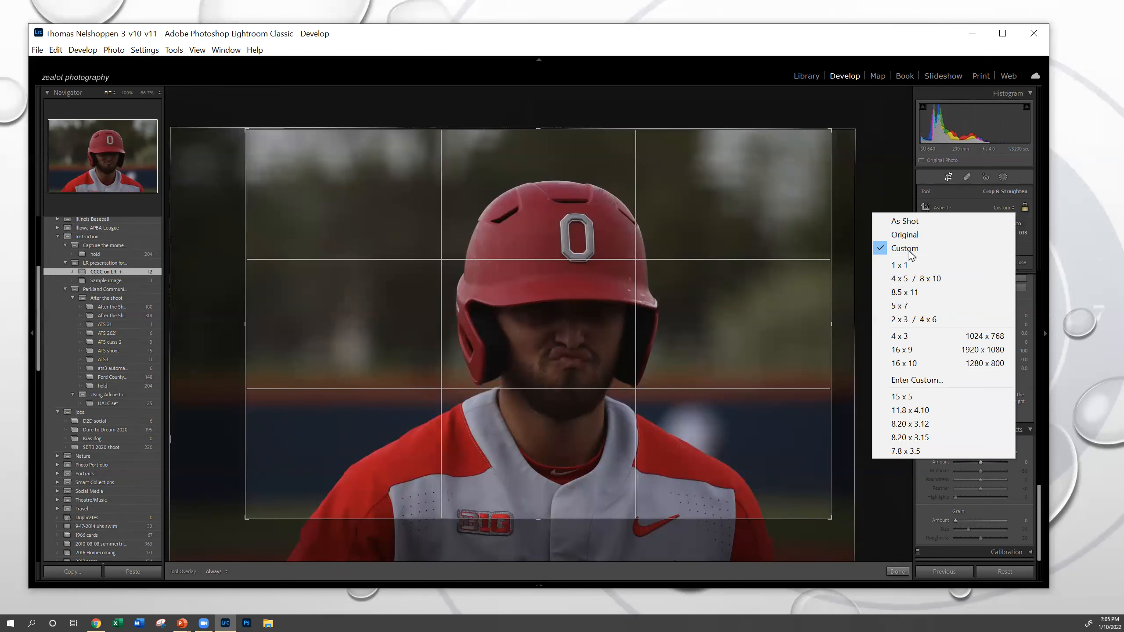
pyautogui.click(911, 219)
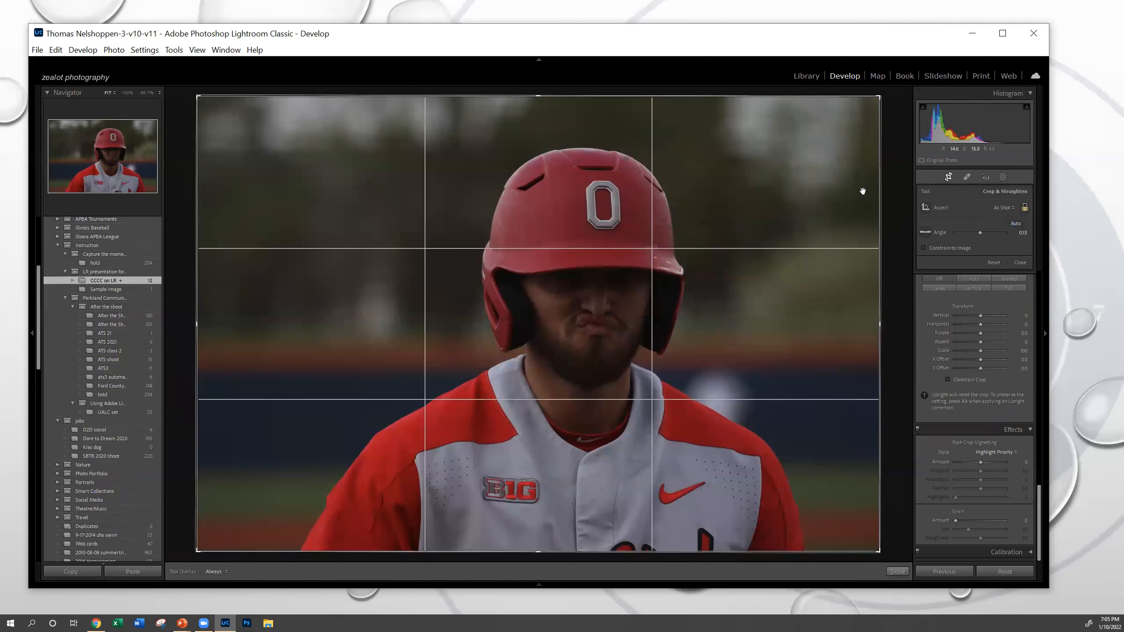
pyautogui.moveTo(671, 97); pyautogui.dragTo(680, 154)
pyautogui.moveTo(619, 281); pyautogui.dragTo(603, 362)
# Change the crop's aspect ratio to 16 x 10 and shift the photo slightly within the frame
pyautogui.click(1001, 206)
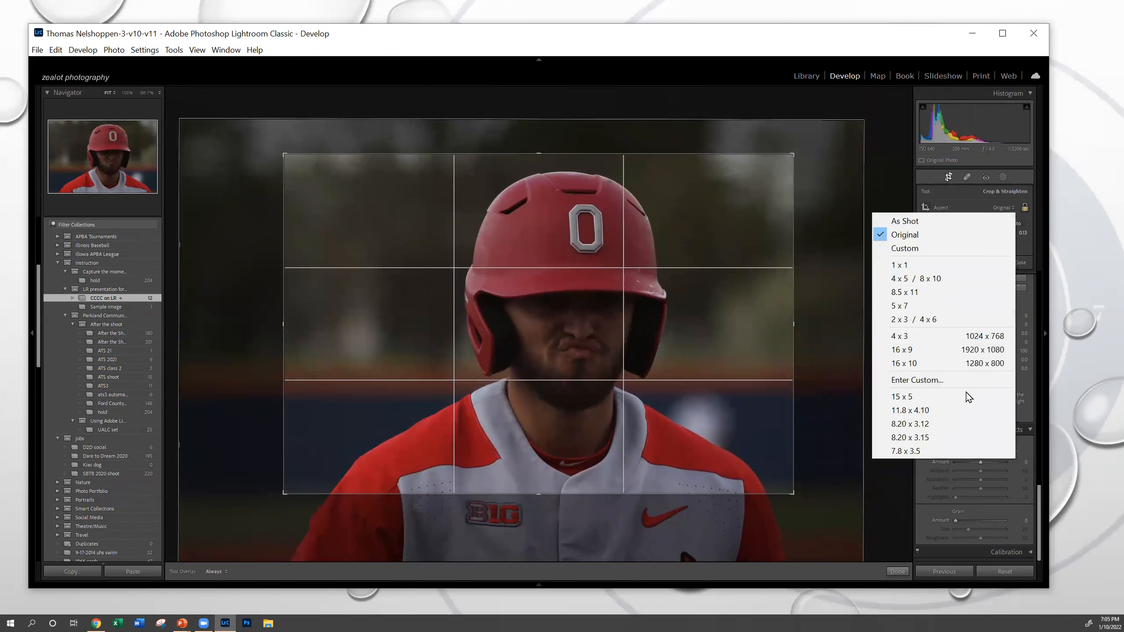
pyautogui.click(928, 359)
pyautogui.moveTo(547, 319); pyautogui.dragTo(580, 330)
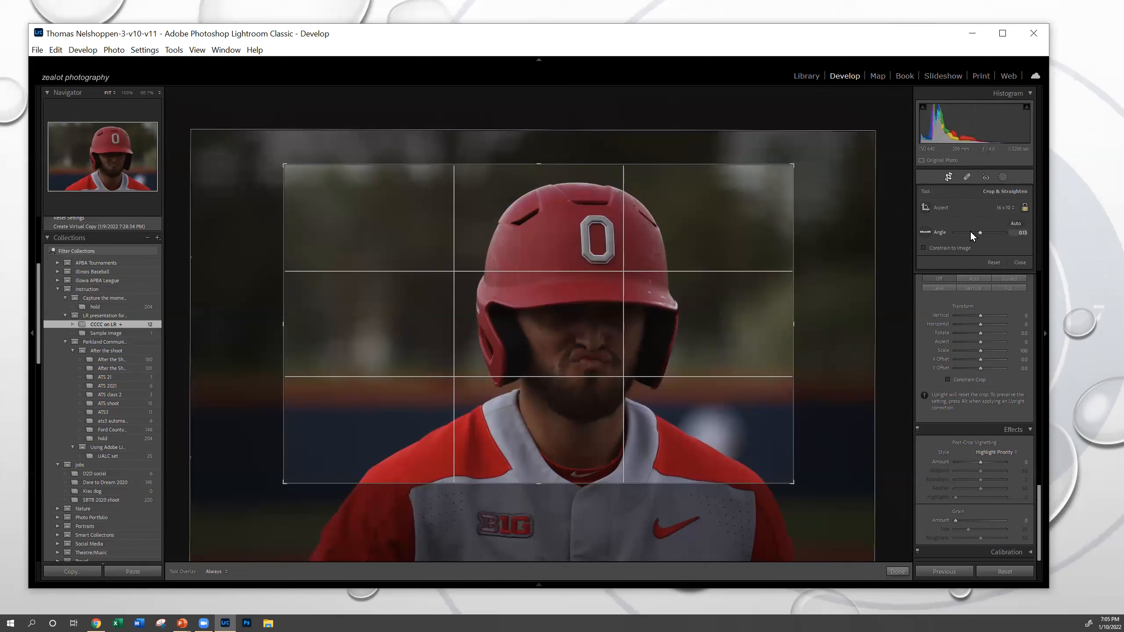
# Straighten the photo along the horizontal edge of the background wall with the Straighten tool and apply the crop
pyautogui.click(925, 231)
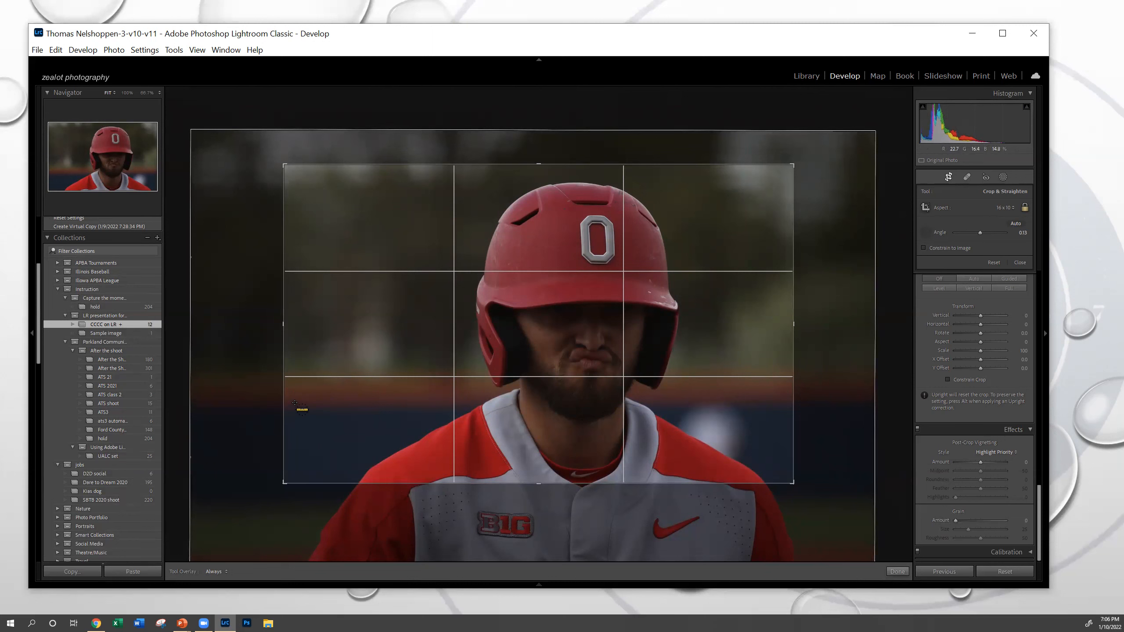
pyautogui.moveTo(294, 403); pyautogui.dragTo(451, 401)
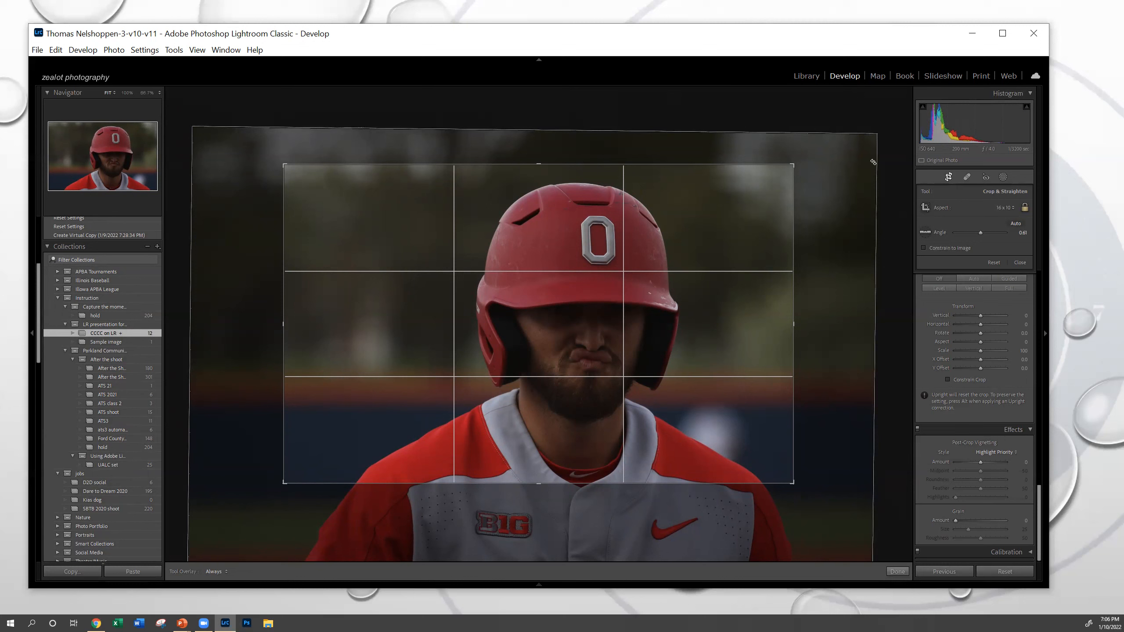
pyautogui.click(1020, 234)
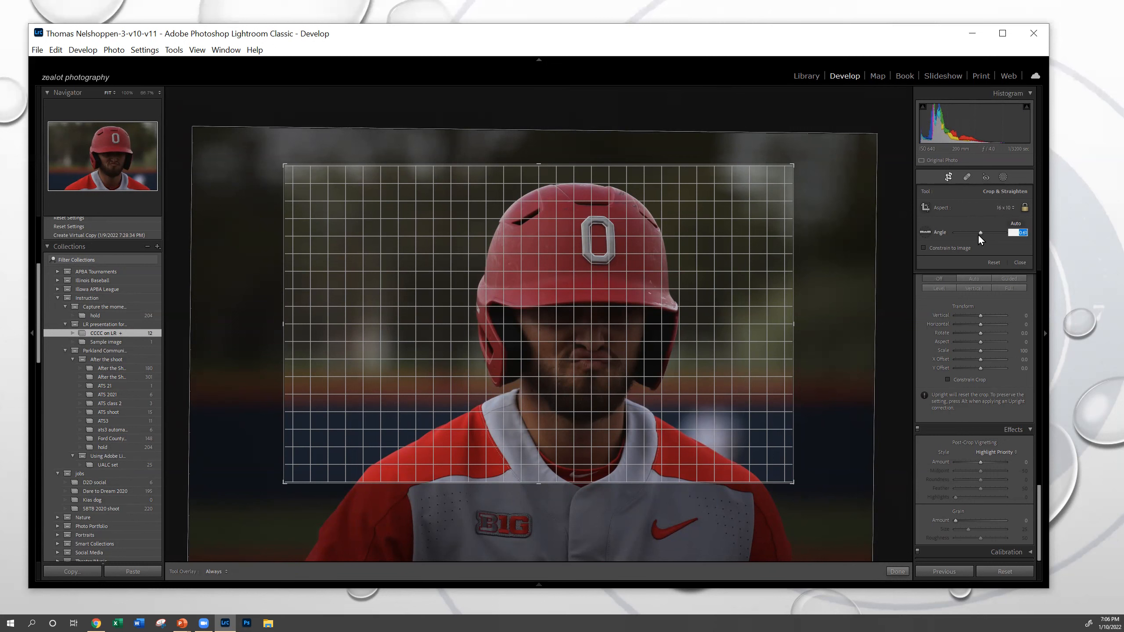
pyautogui.click(897, 572)
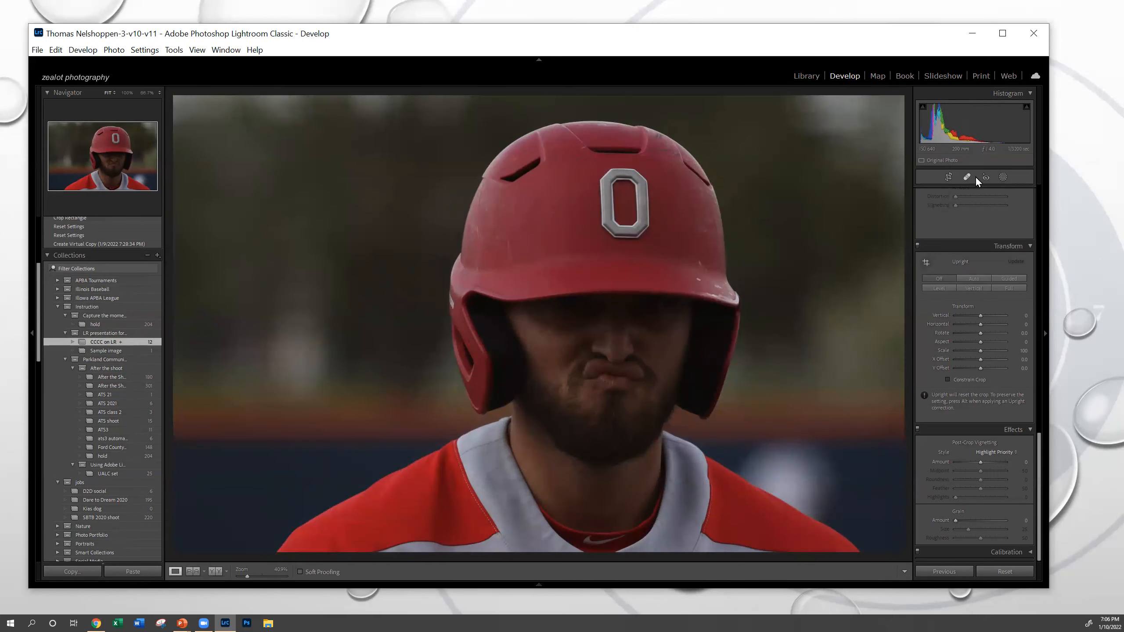
# Review the profile choices in the basic adjustments and select Color
pyautogui.scroll(5, 953, 225)
pyautogui.scroll(5, 953, 225)
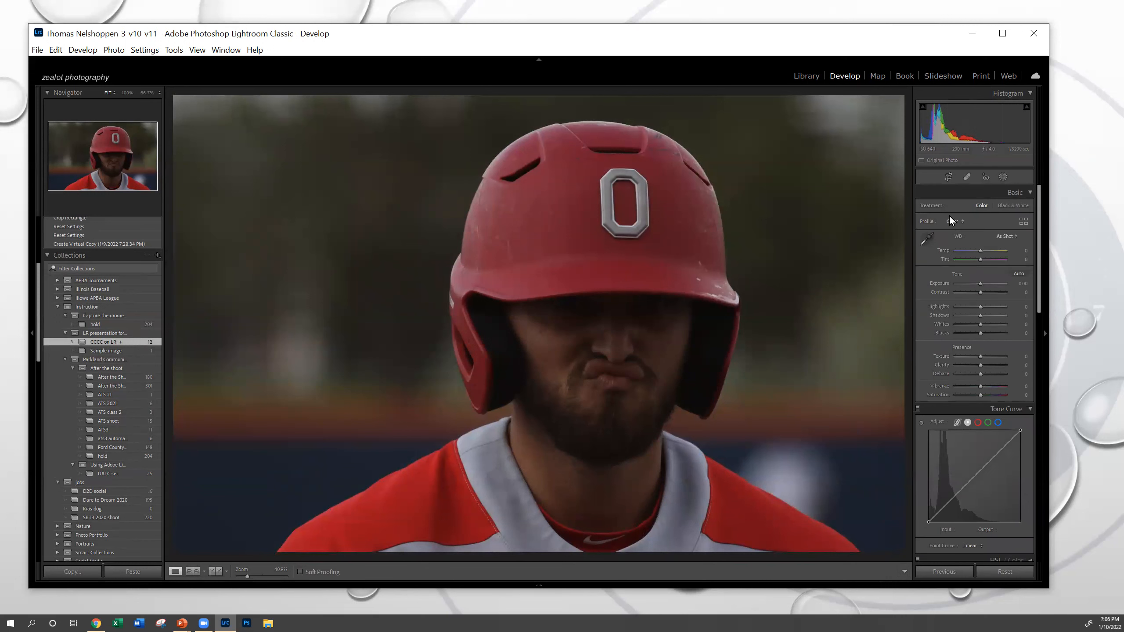
pyautogui.click(952, 221)
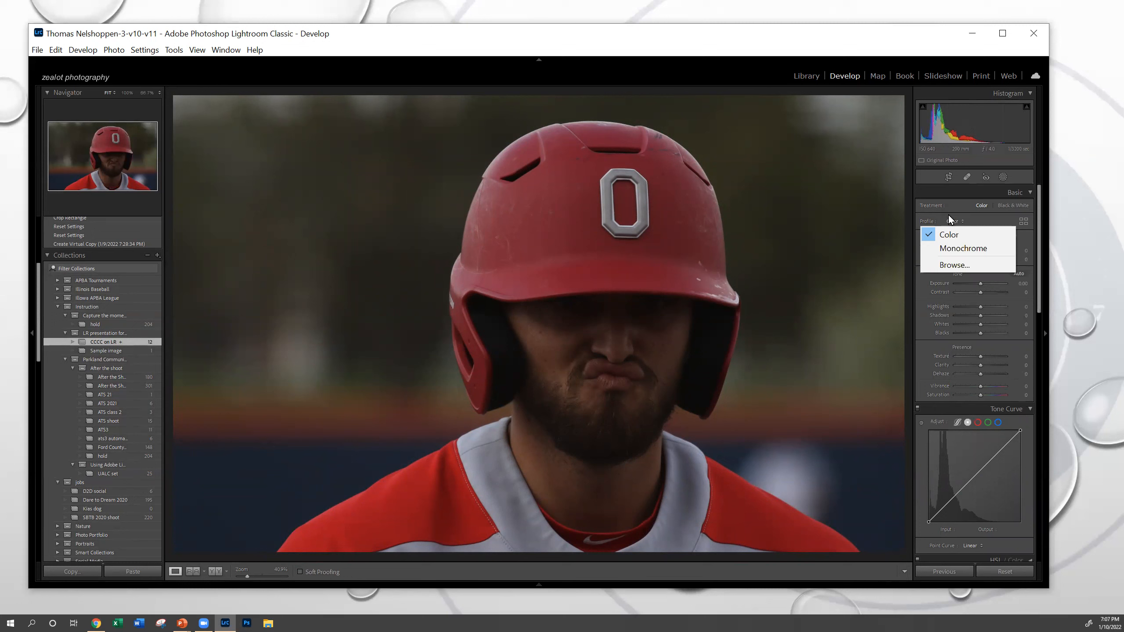
pyautogui.click(949, 233)
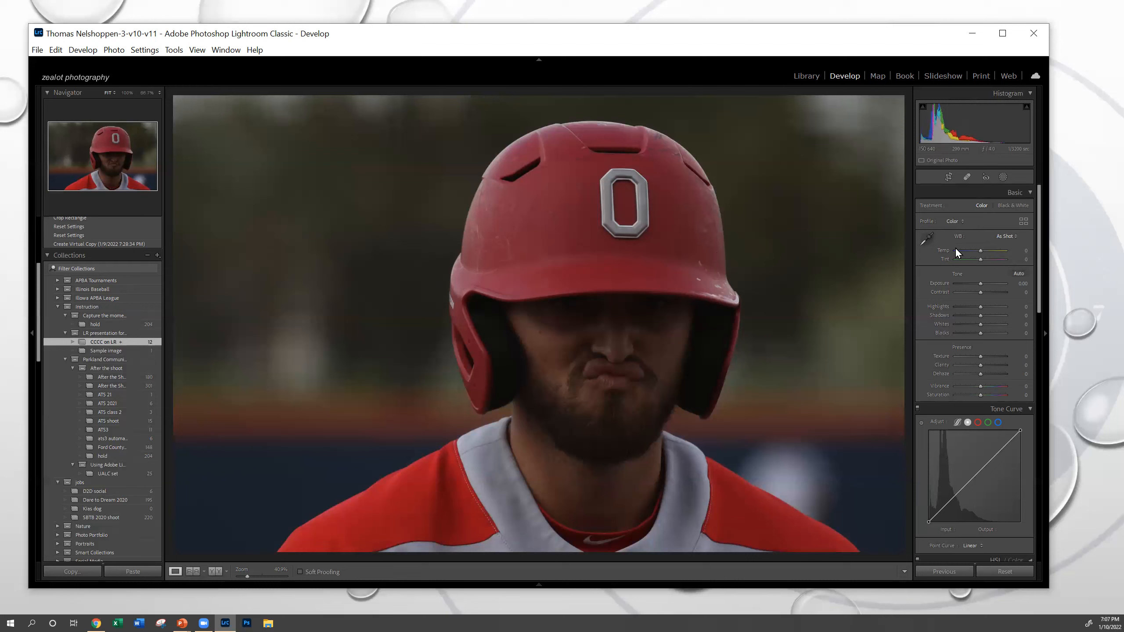
# Try the Auto white balance on the player photo and restore As Shot
pyautogui.click(1005, 237)
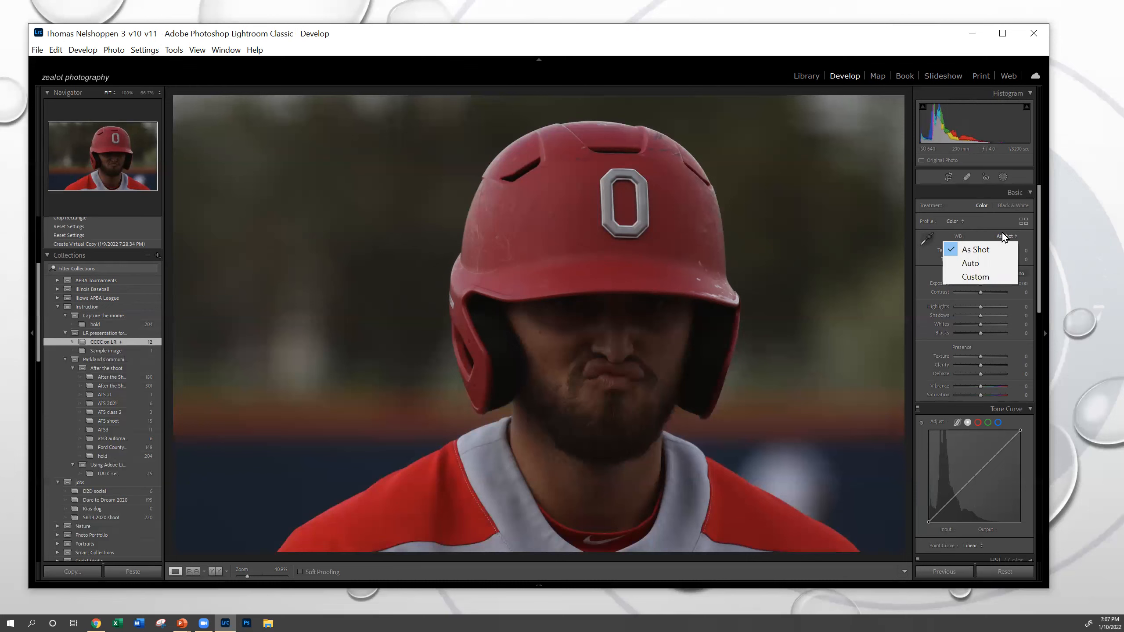
pyautogui.click(982, 260)
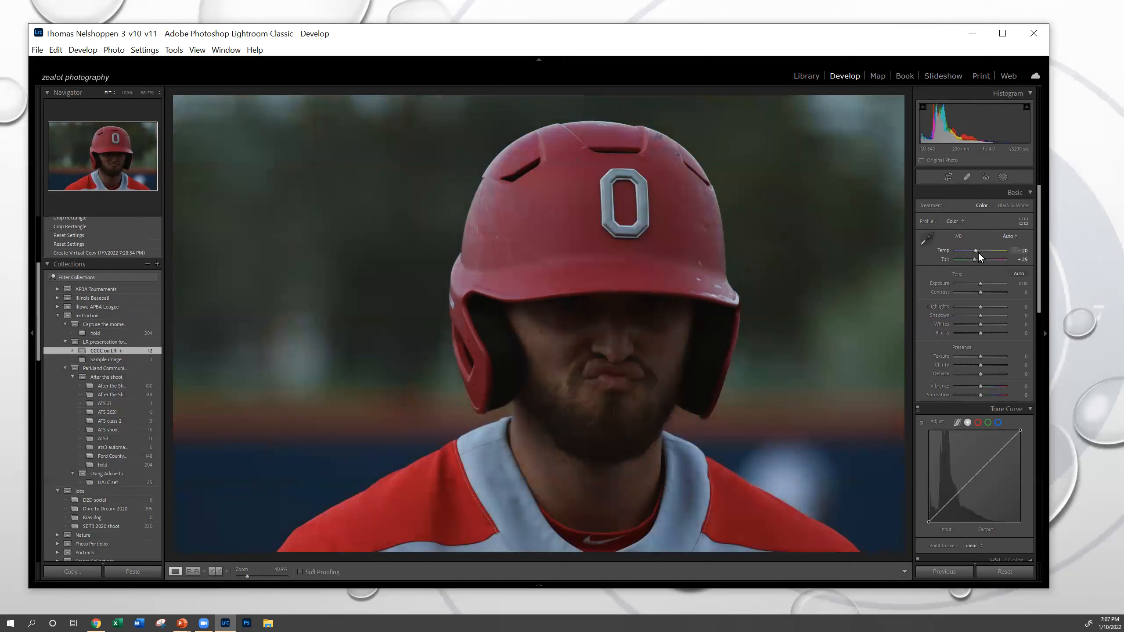
pyautogui.click(1011, 238)
pyautogui.click(1002, 251)
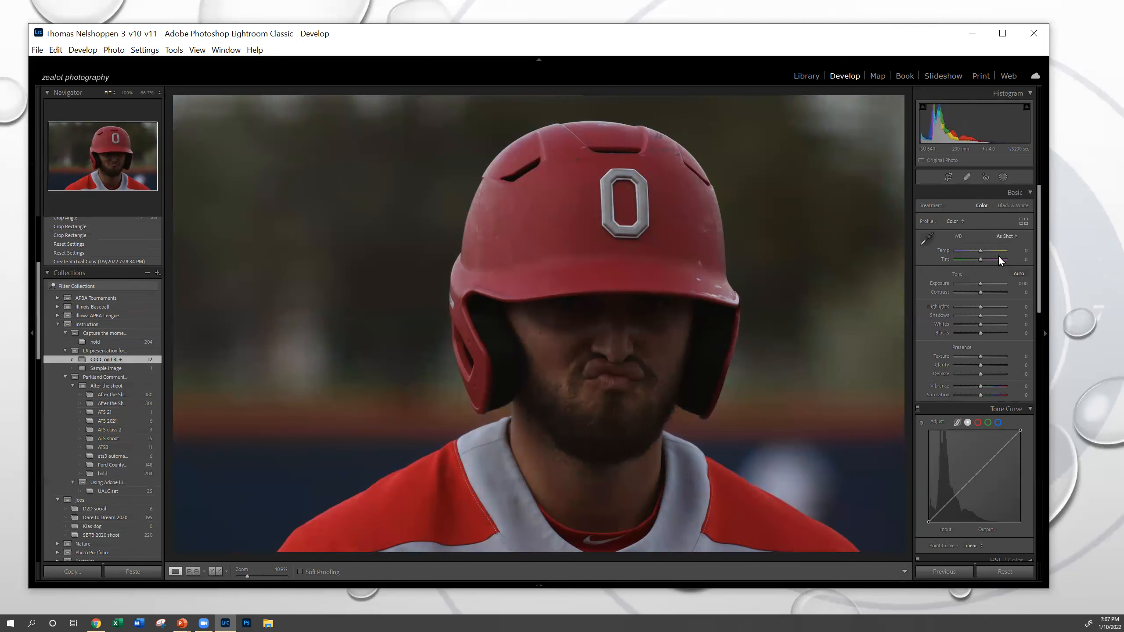
# Try a custom white balance sampled from the gray jersey collar, with Temp +12 and Tint -2, and restore As Shot
pyautogui.click(928, 239)
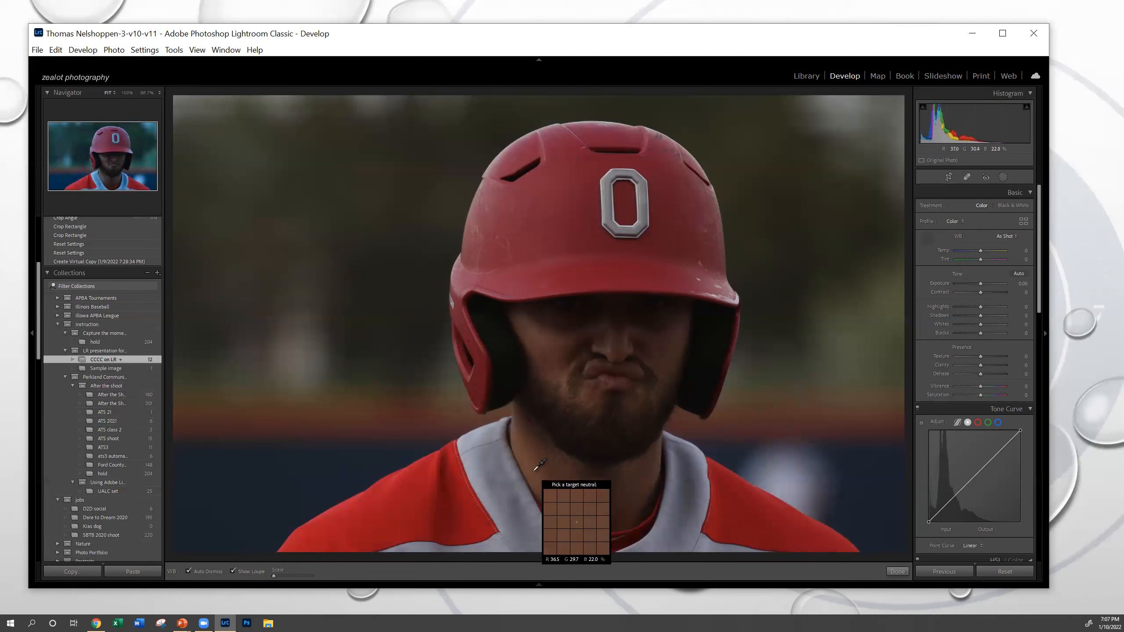
pyautogui.click(691, 468)
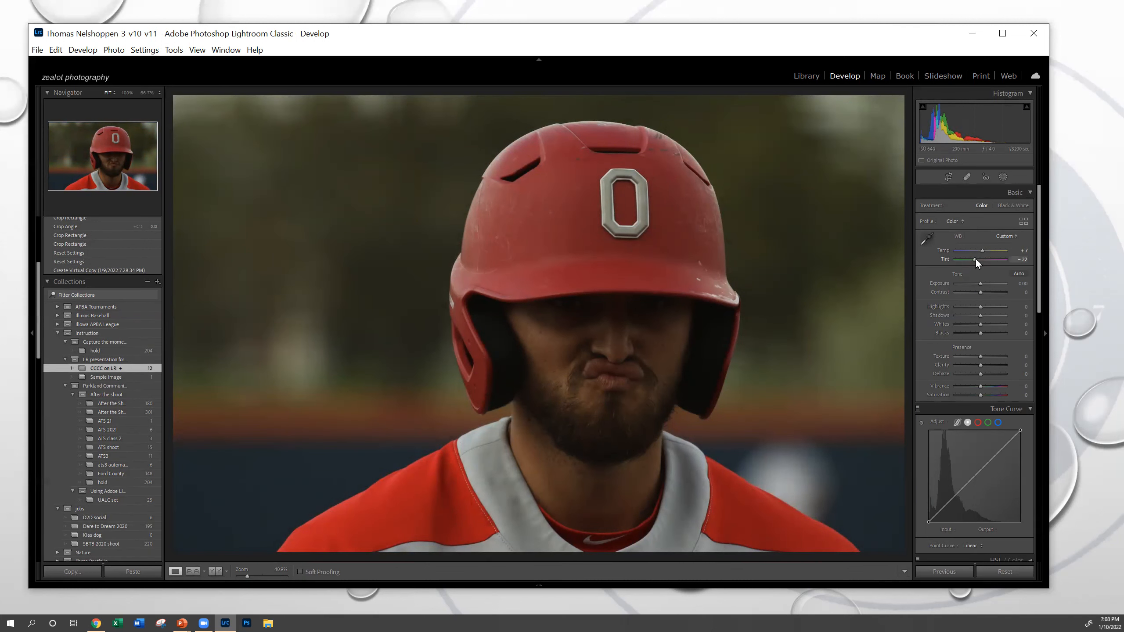
pyautogui.scroll(4, 977, 260)
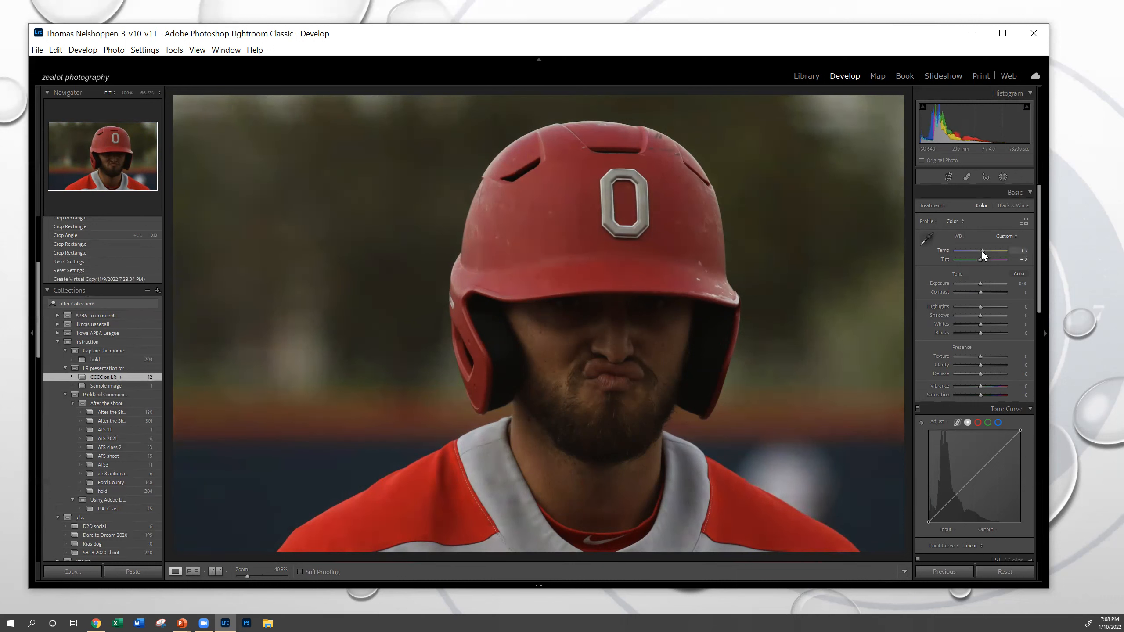
pyautogui.scroll(2, 981, 249)
pyautogui.press('Down')
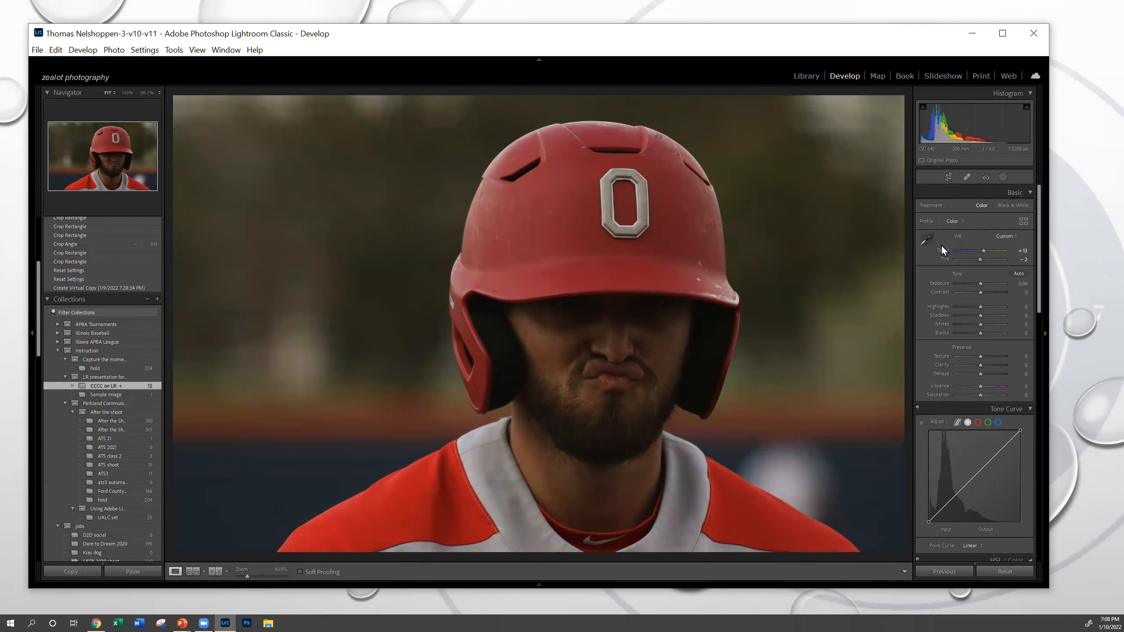
pyautogui.click(1004, 236)
pyautogui.click(1001, 249)
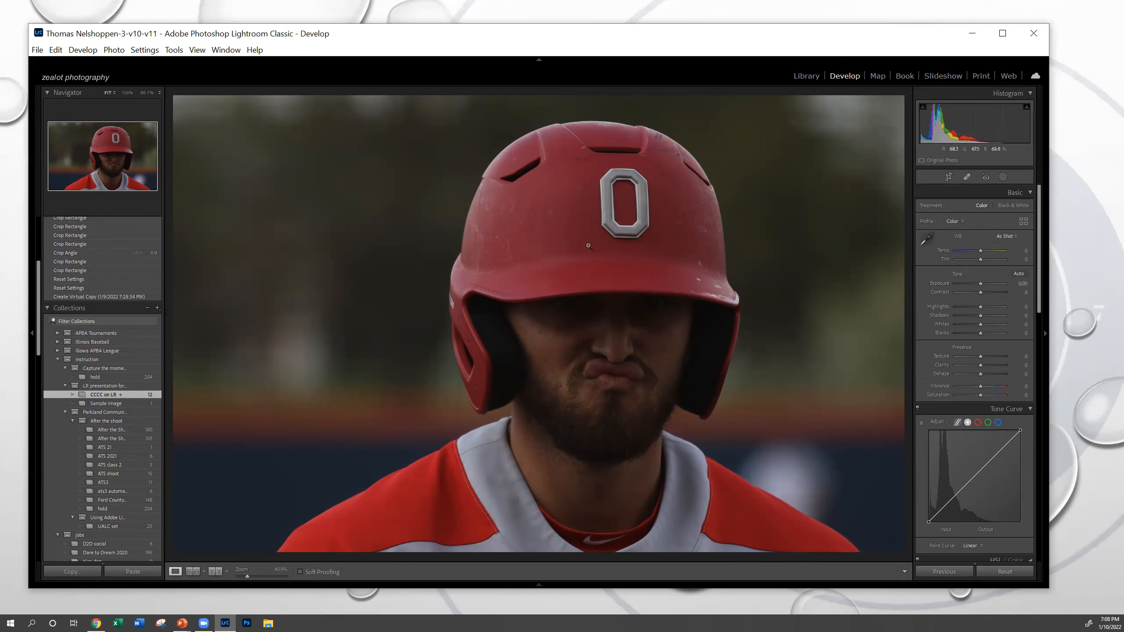
# Apply Auto tone to the player photo, and raise Exposure to +1.55 and Whites to +23
pyautogui.click(1020, 274)
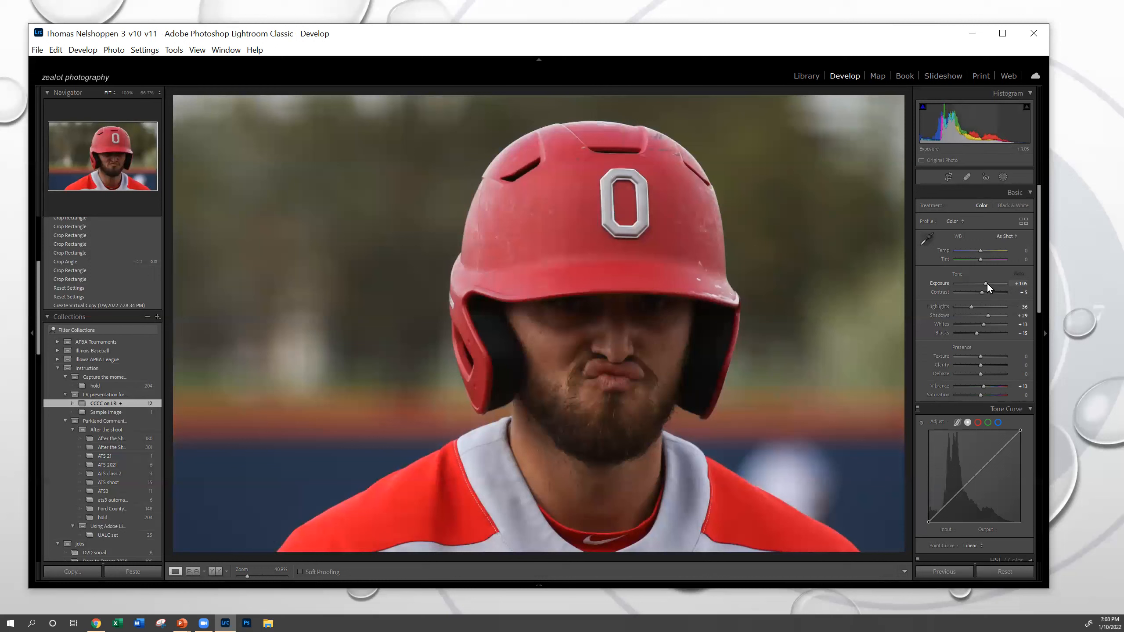
pyautogui.moveTo(987, 285); pyautogui.dragTo(989, 285)
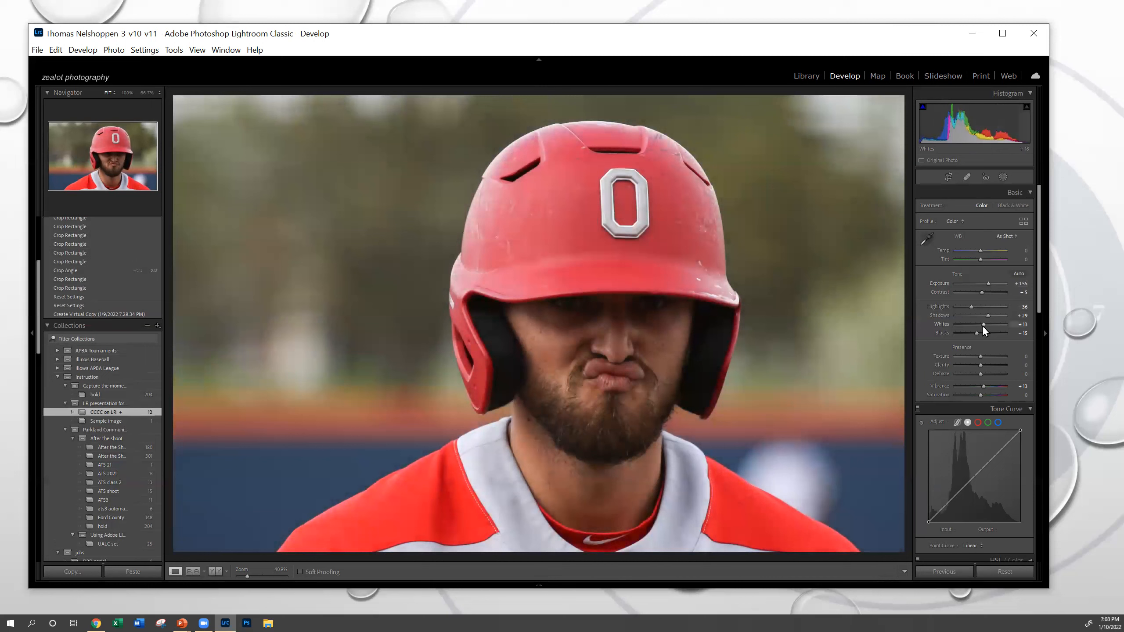
pyautogui.moveTo(983, 324); pyautogui.dragTo(986, 324)
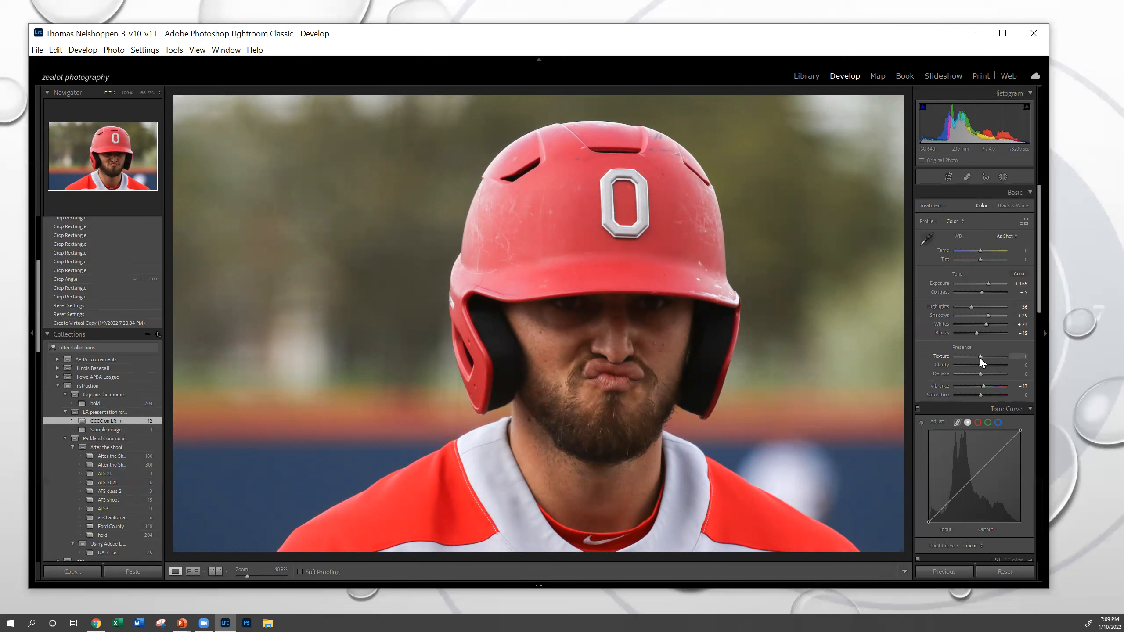
# Set both Texture and Clarity to +10
pyautogui.moveTo(980, 358); pyautogui.dragTo(981, 359)
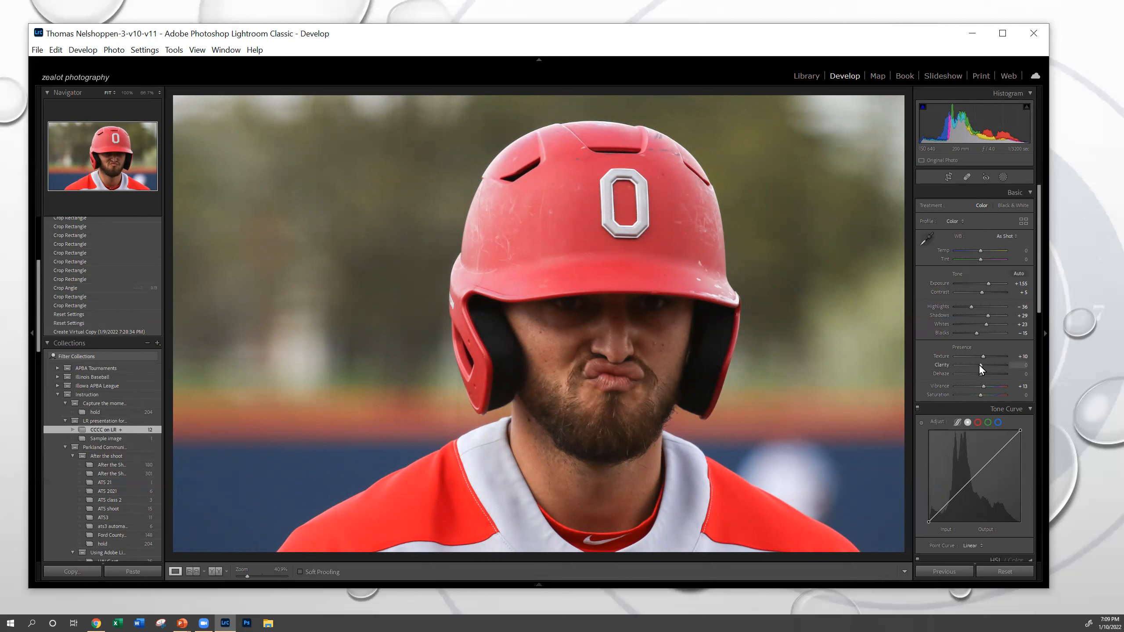
pyautogui.moveTo(981, 365); pyautogui.dragTo(981, 367)
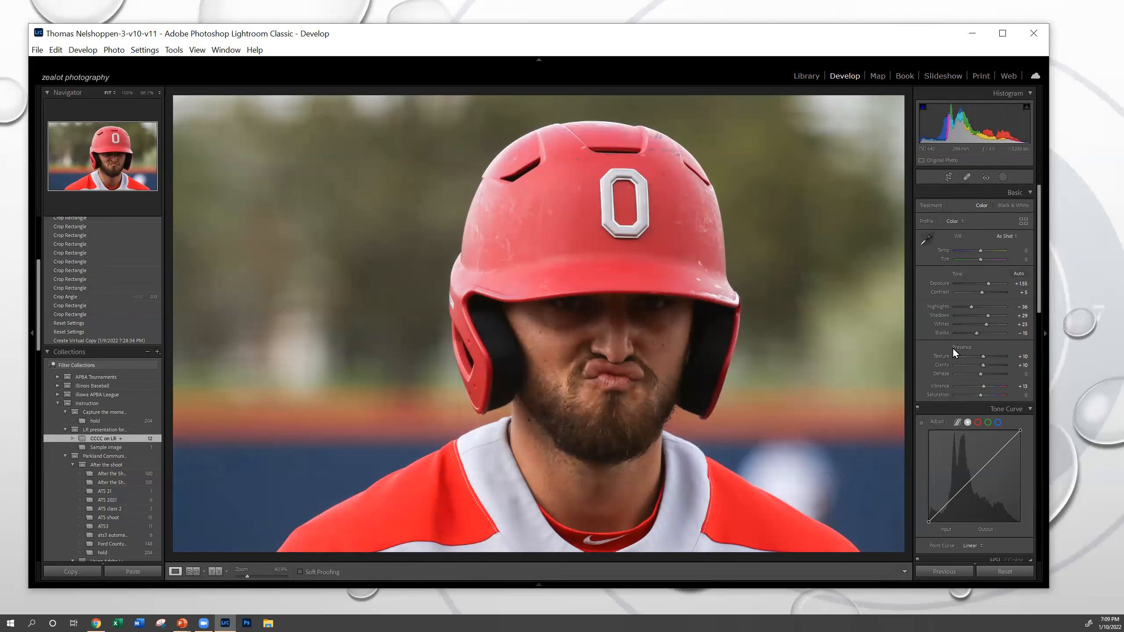
pyautogui.scroll(-2, 955, 343)
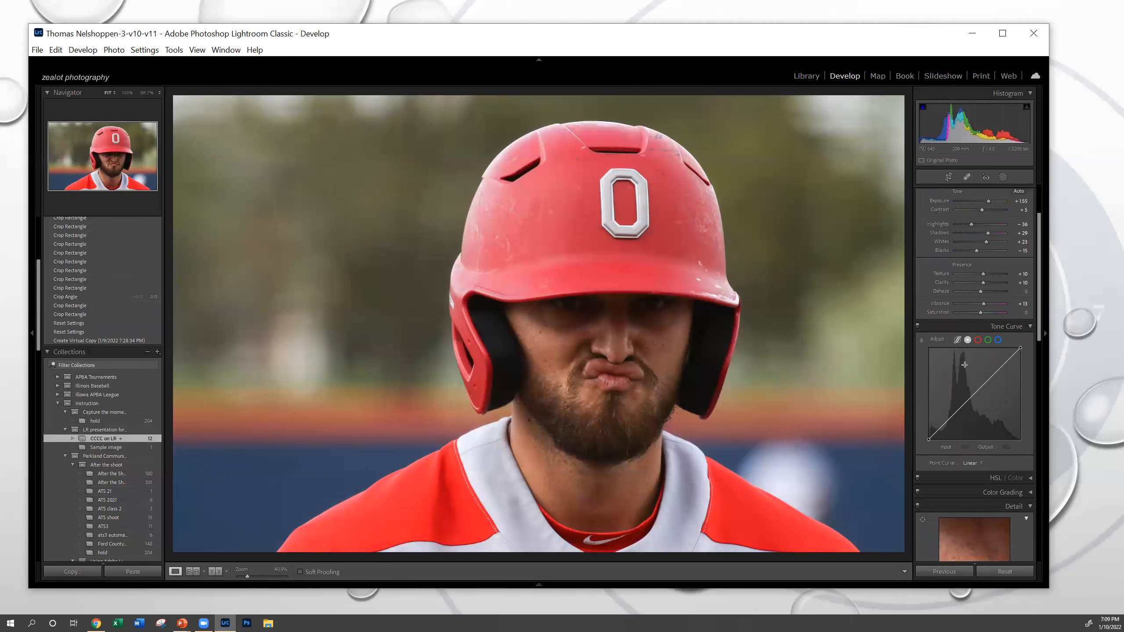
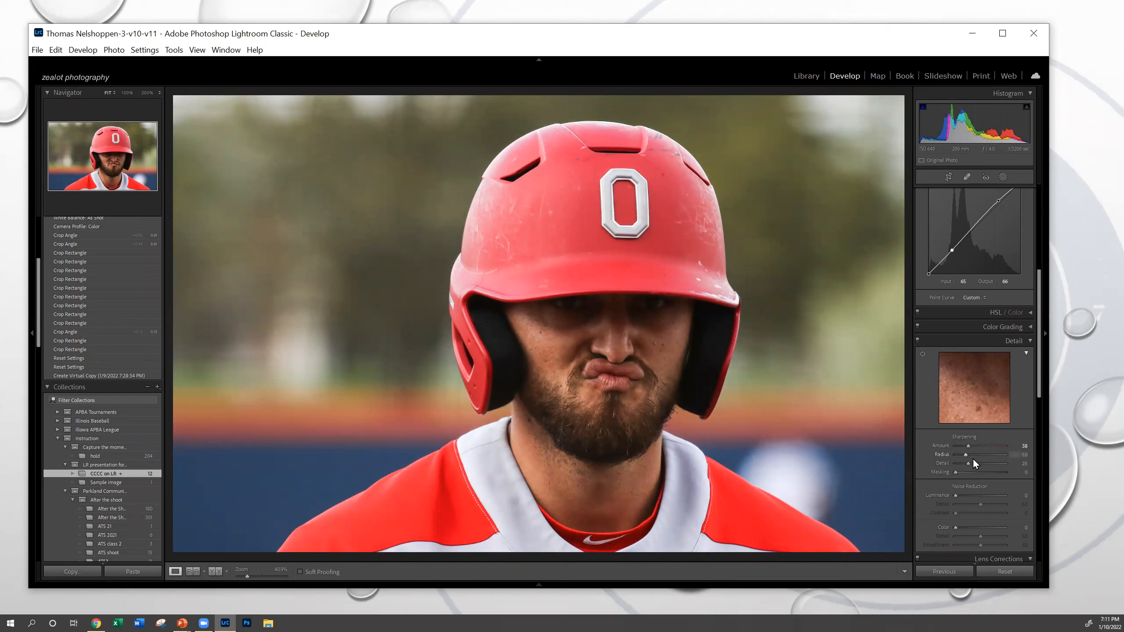
# Set the sharpening Masking to 41 using the black-and-white mask preview to limit sharpening to edges
pyautogui.press('alt')
pyautogui.moveTo(956, 472); pyautogui.dragTo(987, 475)
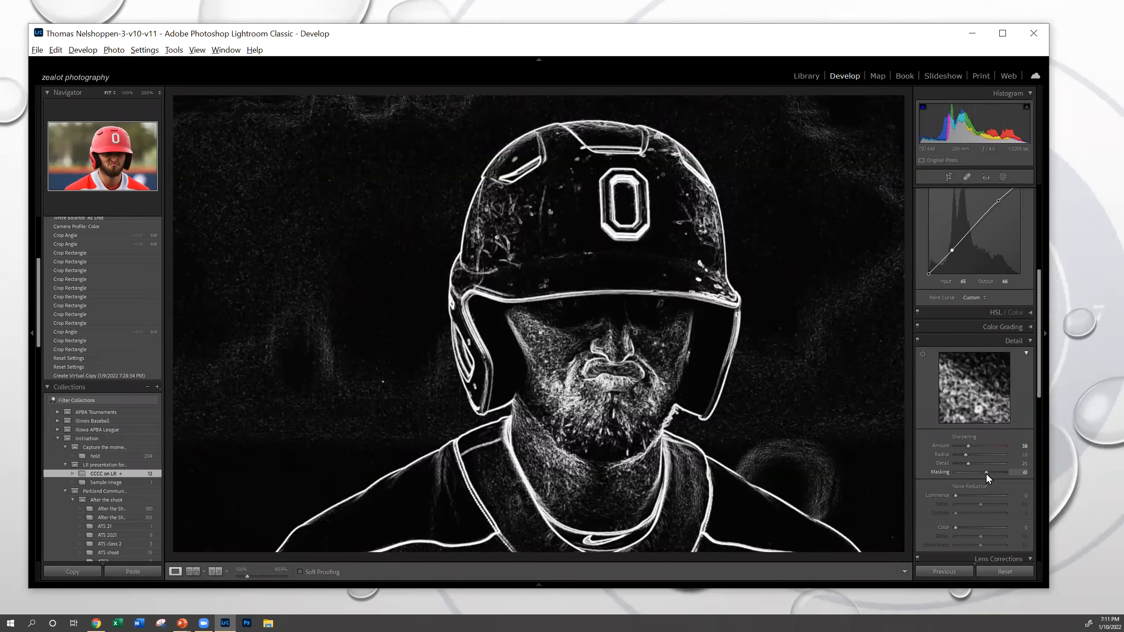
pyautogui.moveTo(986, 473); pyautogui.dragTo(985, 475)
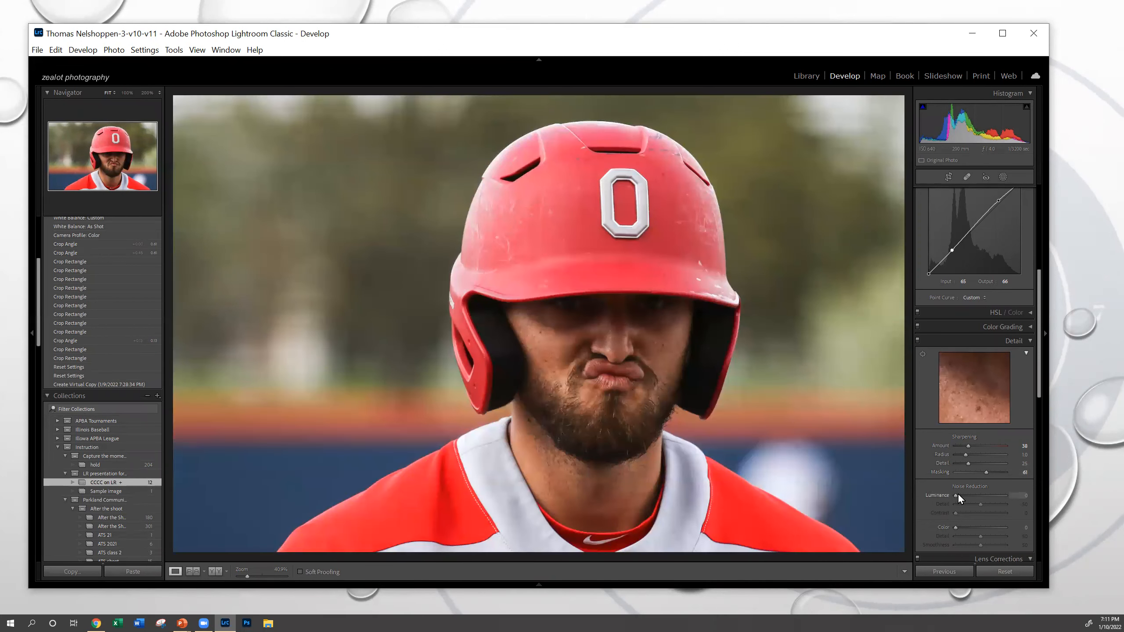
# Zoom in on the helmet's edge and set noise reduction to Luminance 15 and Color 10
pyautogui.click(456, 264)
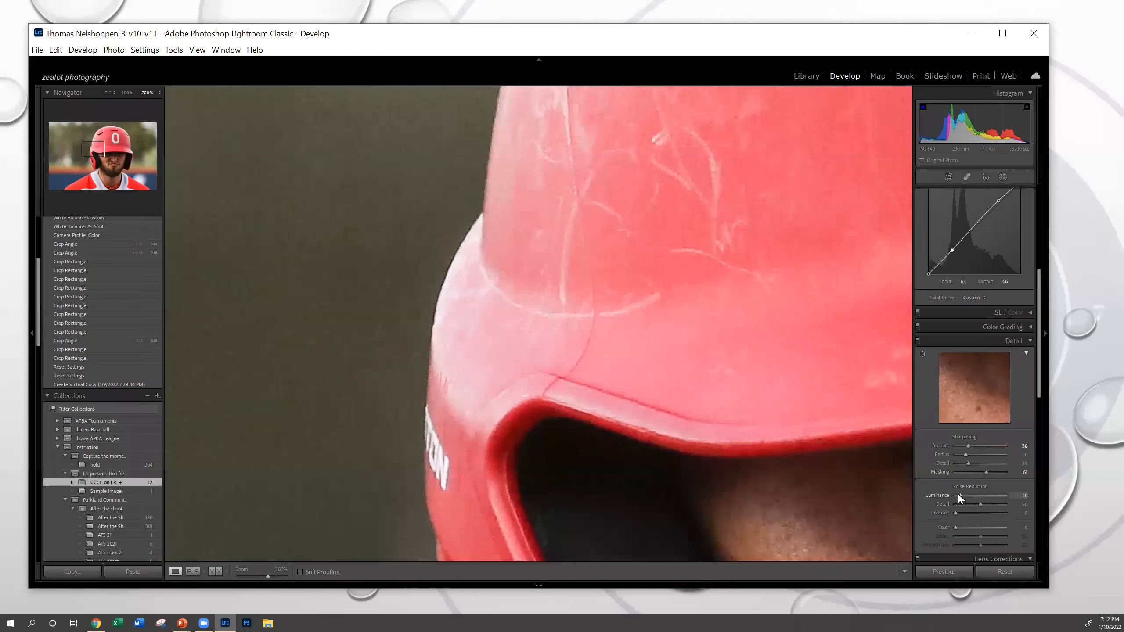
pyautogui.moveTo(959, 494); pyautogui.dragTo(961, 495)
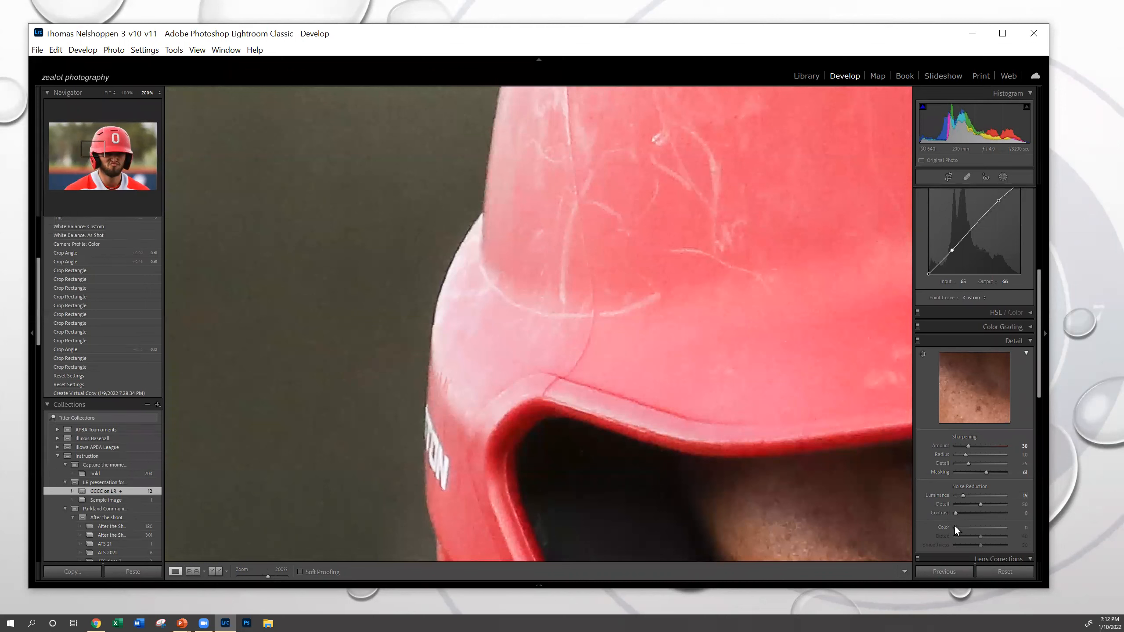
pyautogui.scroll(1, 954, 526)
pyautogui.scroll(-1, 946, 519)
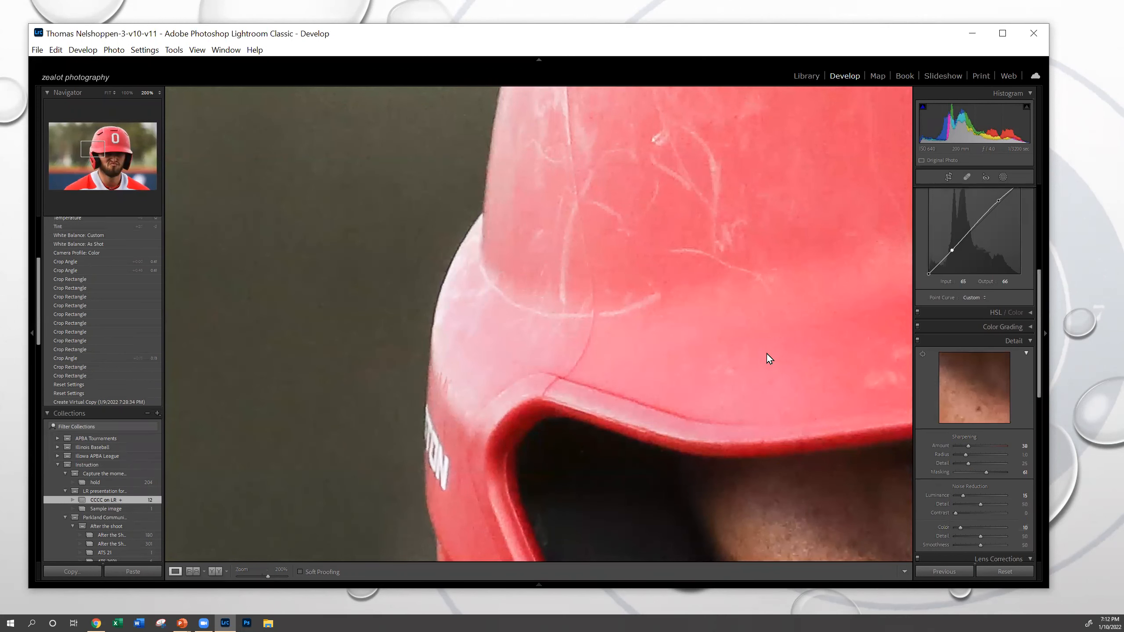
pyautogui.click(697, 317)
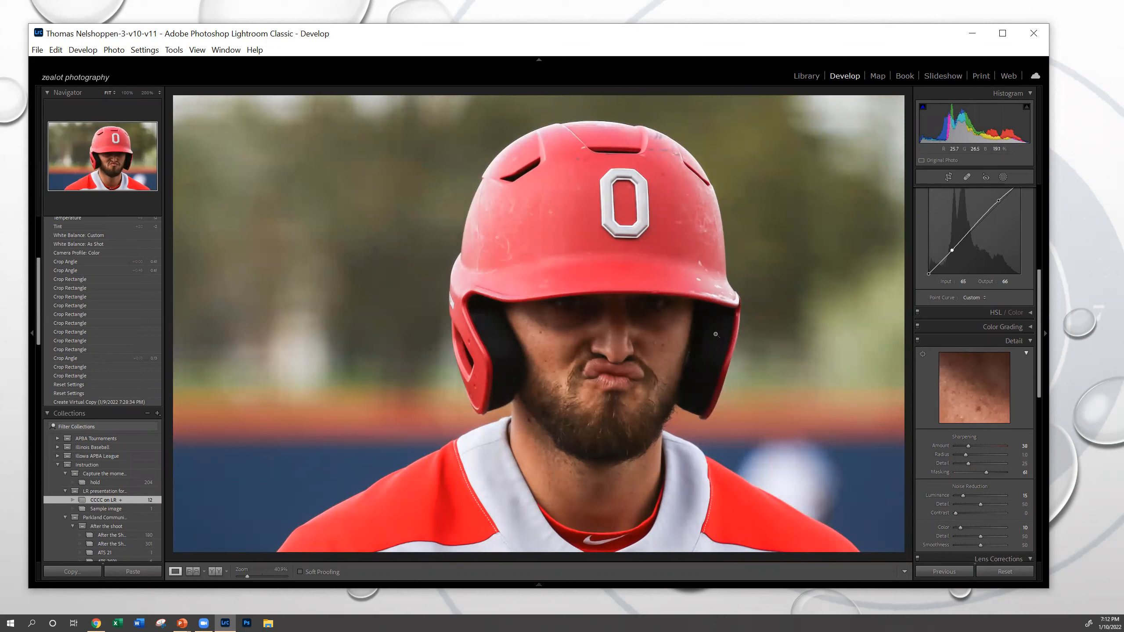
# Create a brush mask with size 6.0 and Auto Mask, and paint it over the shadowed eyes beneath the helmet brim
pyautogui.click(1003, 177)
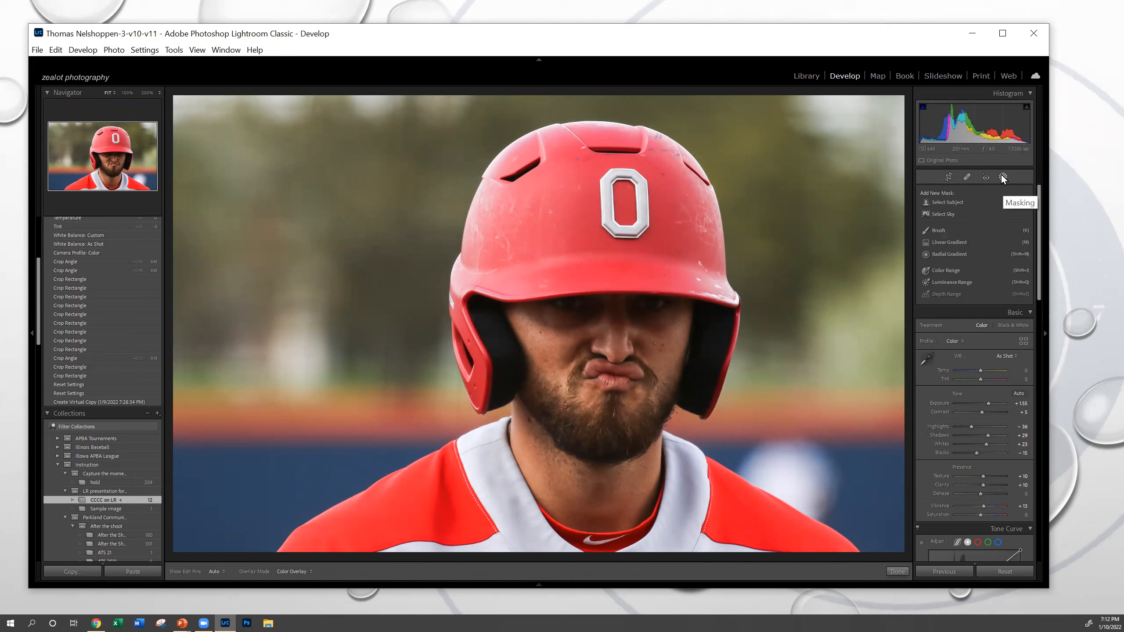
pyautogui.click(942, 230)
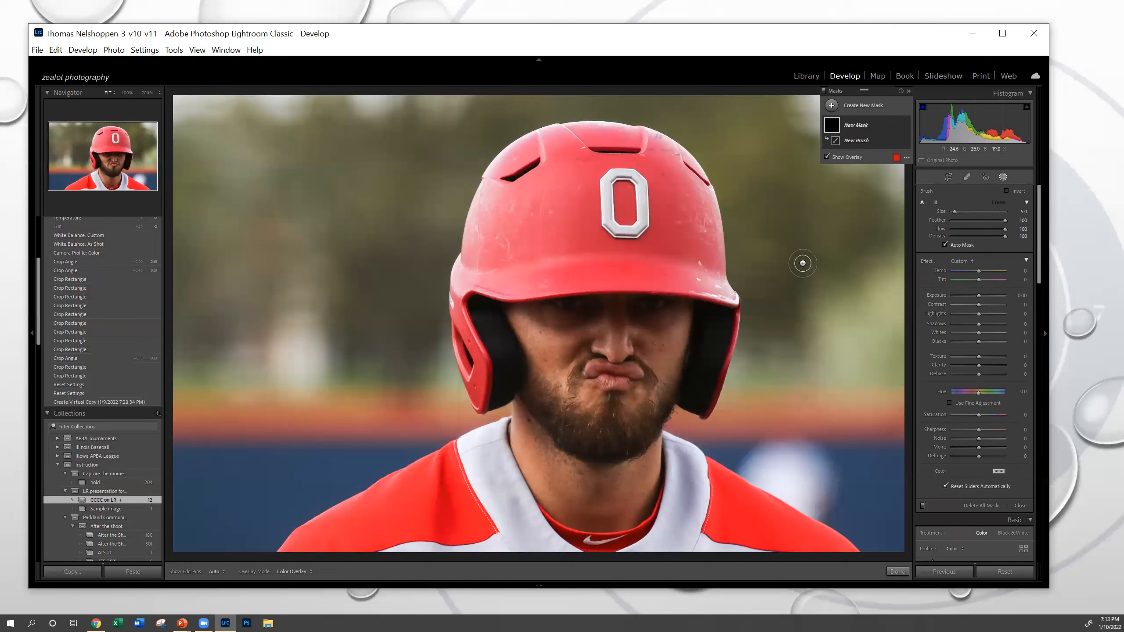
pyautogui.scroll(-1, 800, 323)
pyautogui.scroll(3, 800, 321)
pyautogui.scroll(1, 799, 317)
pyautogui.scroll(-2, 797, 315)
pyautogui.press('h')
pyautogui.moveTo(665, 310)
pyautogui.mouseDown()
pyautogui.moveTo(550, 312)
pyautogui.moveTo(569, 307)
pyautogui.mouseUp()
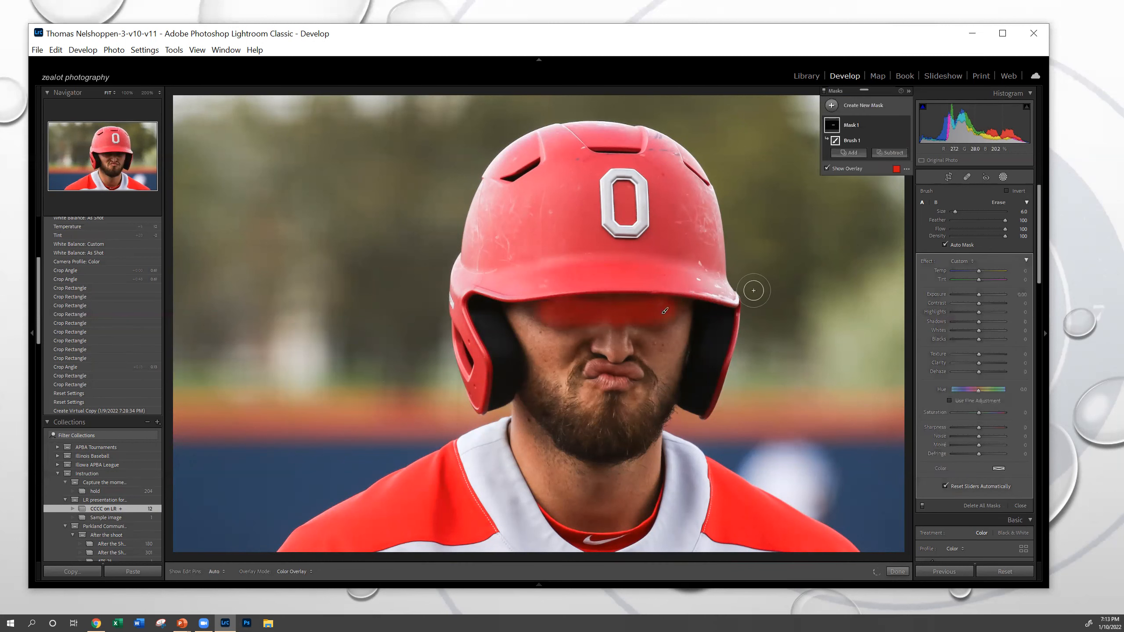
# Set the brush mask's Shadows to 21 with the mask overlay hidden, and check the eyes up close
pyautogui.click(826, 168)
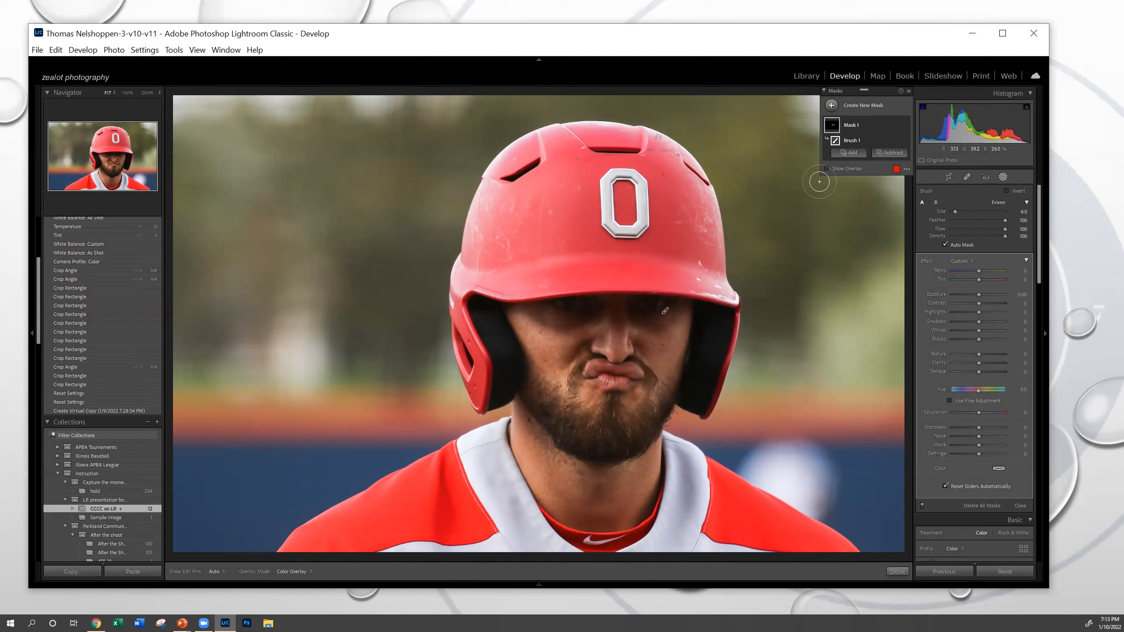
pyautogui.click(827, 170)
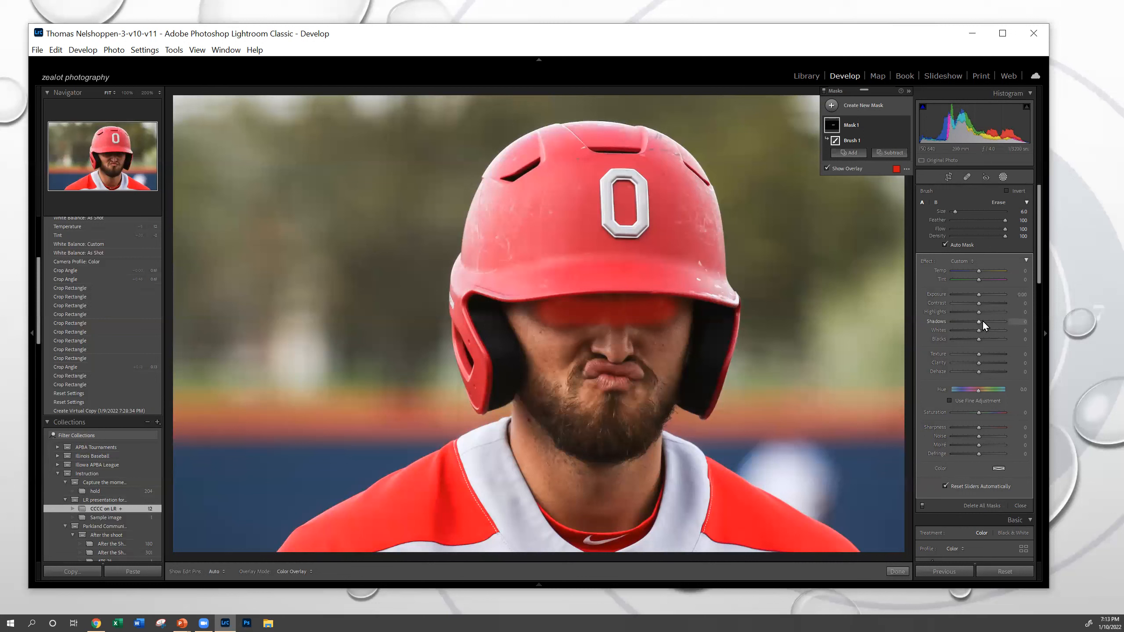
pyautogui.press('o')
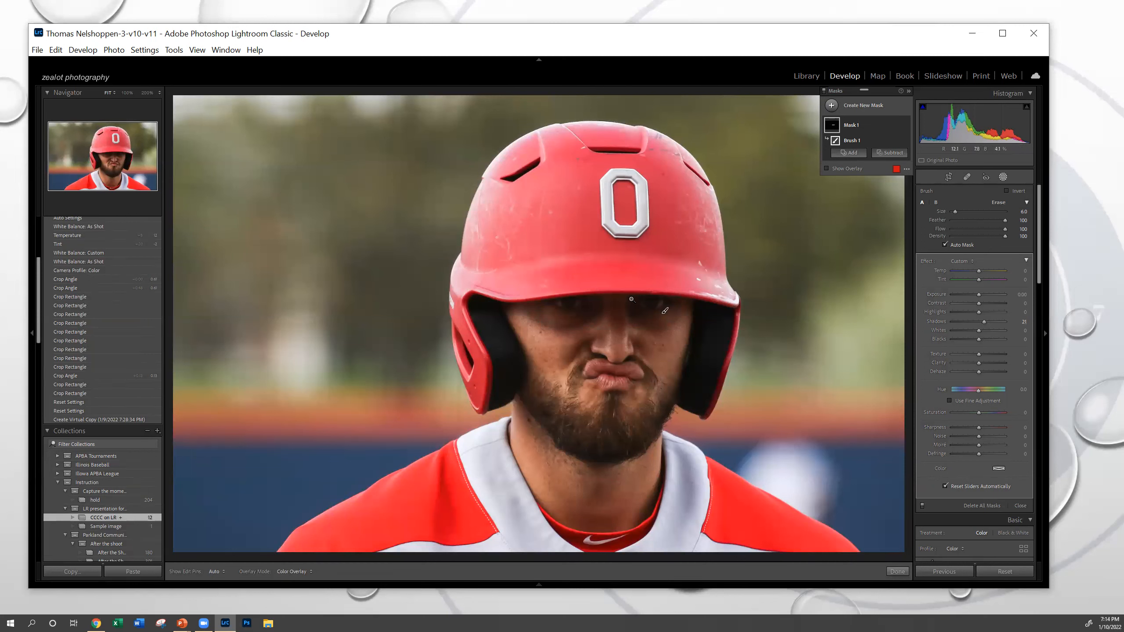
pyautogui.click(621, 311)
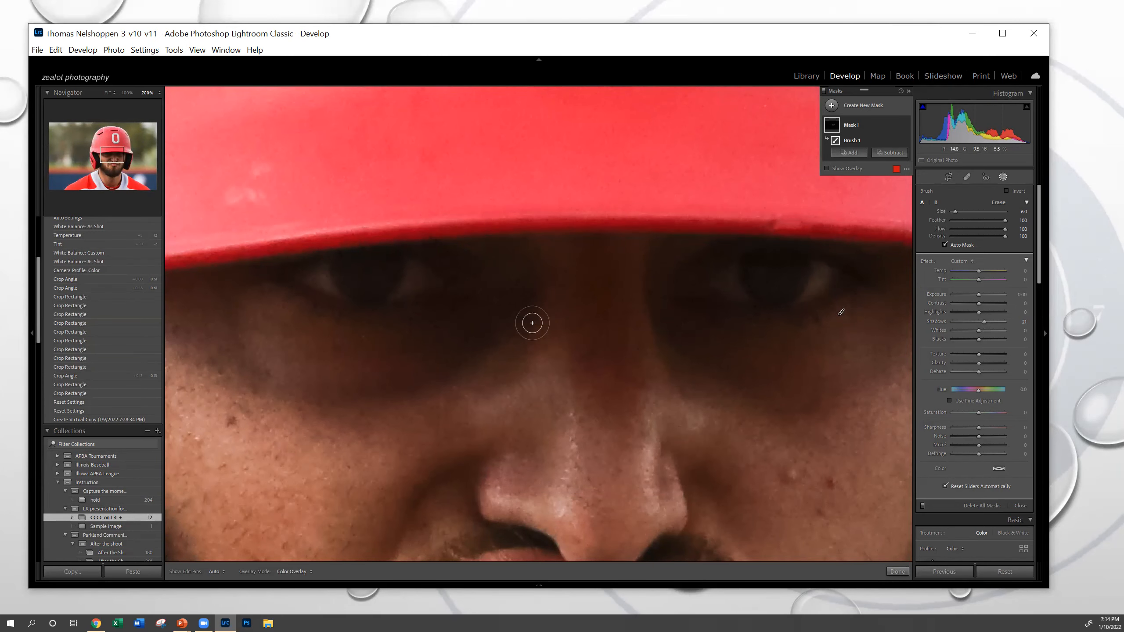
pyautogui.click(582, 320)
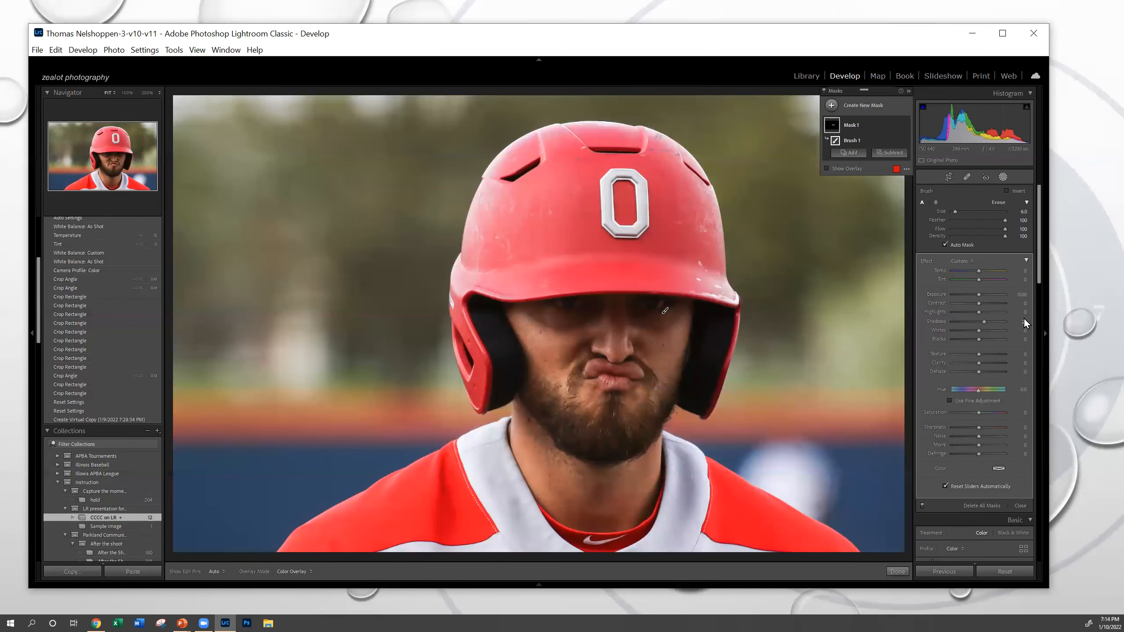
# Enable Remove Chromatic Aberration and Enable Profile Corrections for the lens, and finish the masking session
pyautogui.scroll(-10, 951, 359)
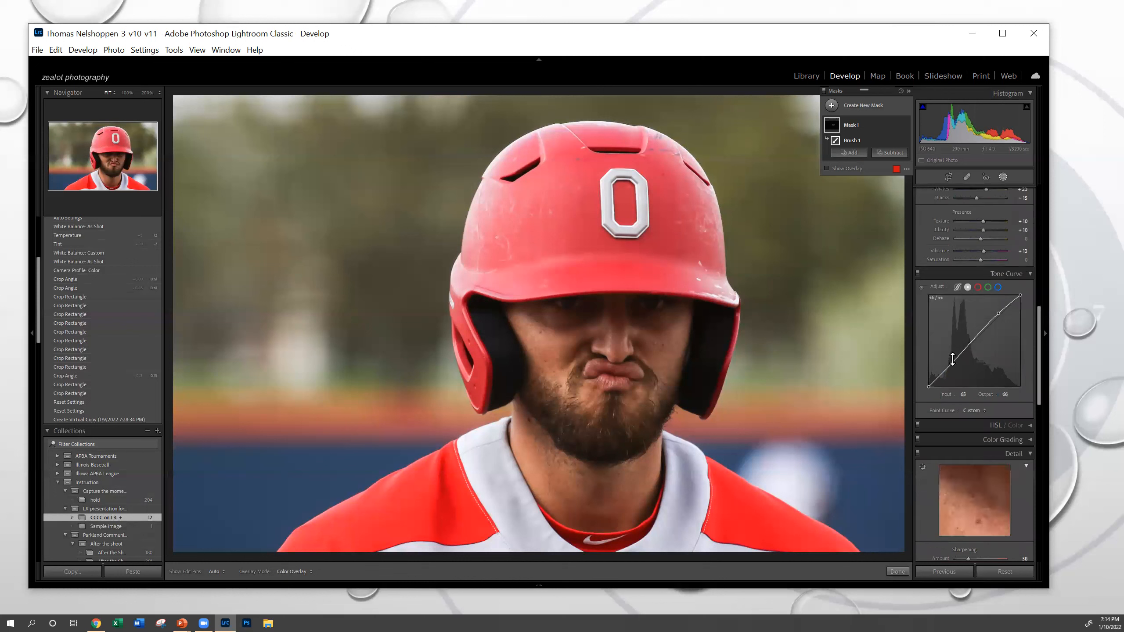
pyautogui.scroll(-6, 953, 363)
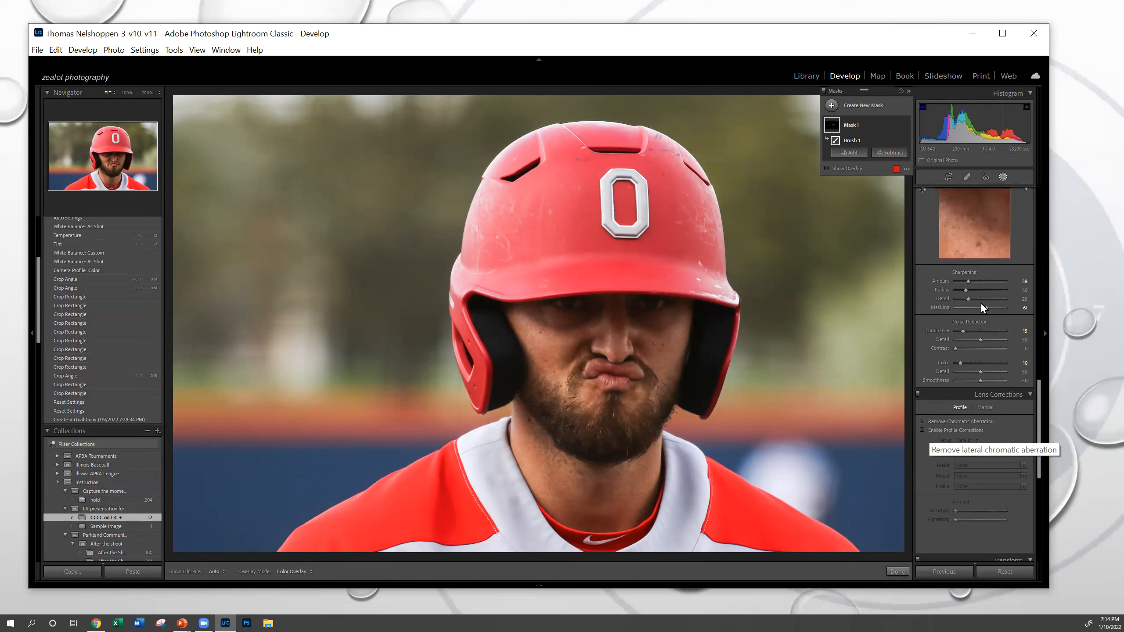
pyautogui.click(923, 421)
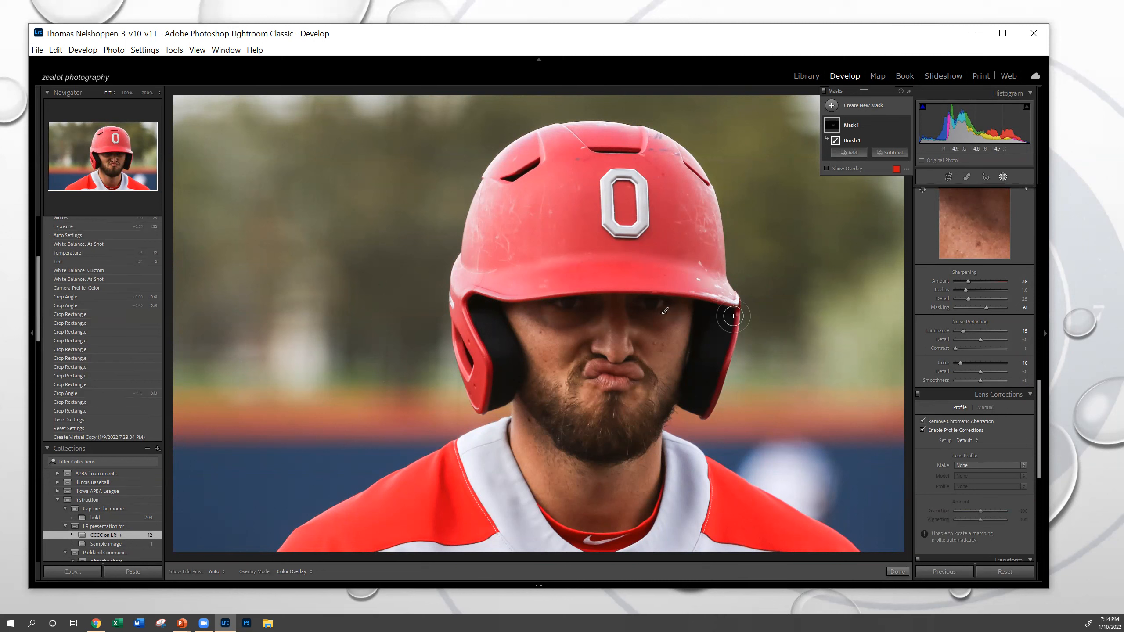
pyautogui.click(897, 571)
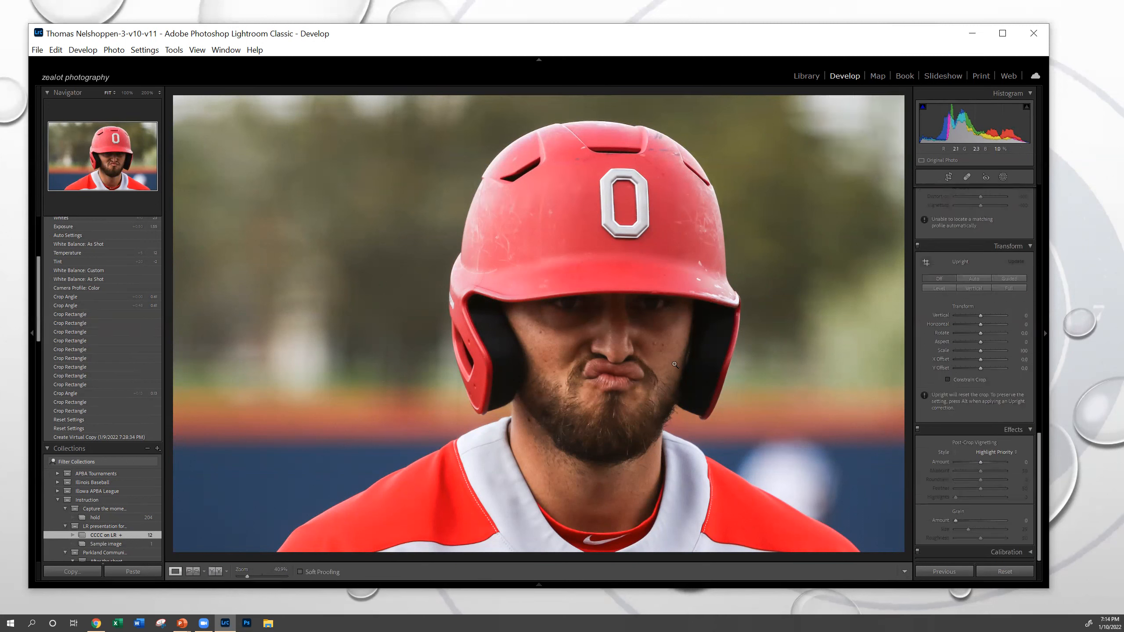
# Compare the helmet's edge at 400% zoom with lens profile corrections on and off, and leave the profile corrections disabled
pyautogui.click(705, 172)
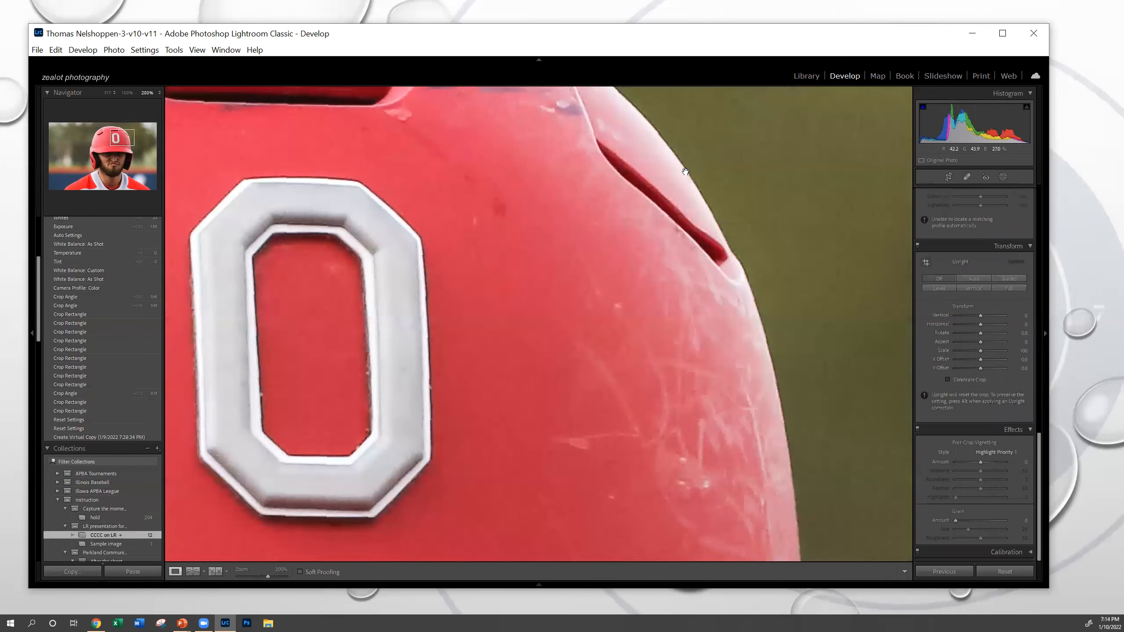
pyautogui.click(147, 94)
pyautogui.click(149, 93)
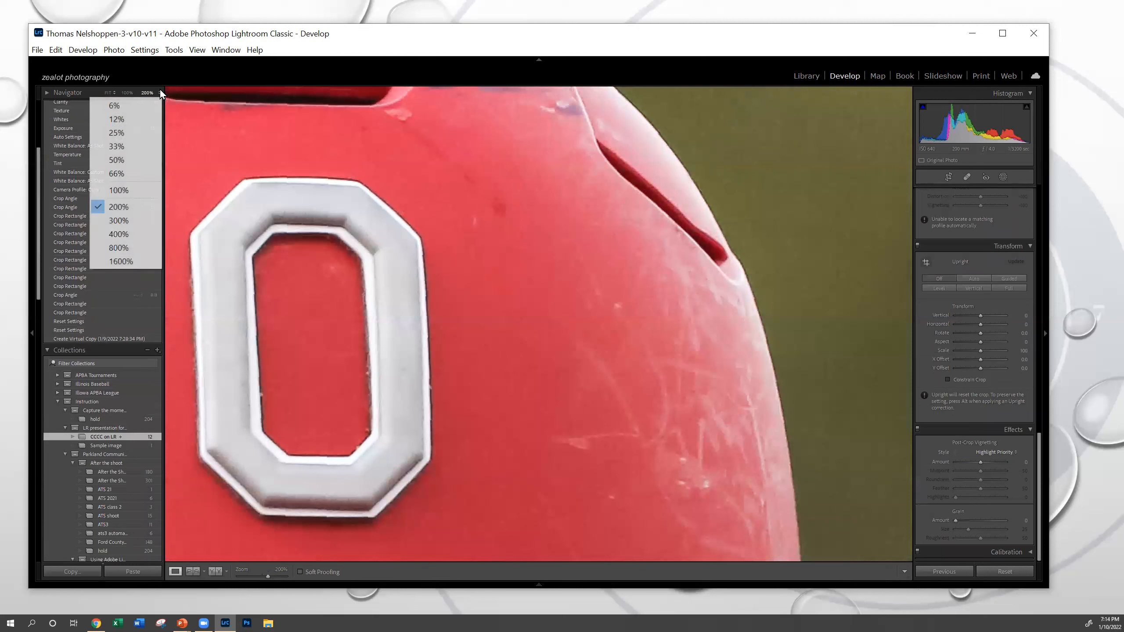
pyautogui.click(123, 234)
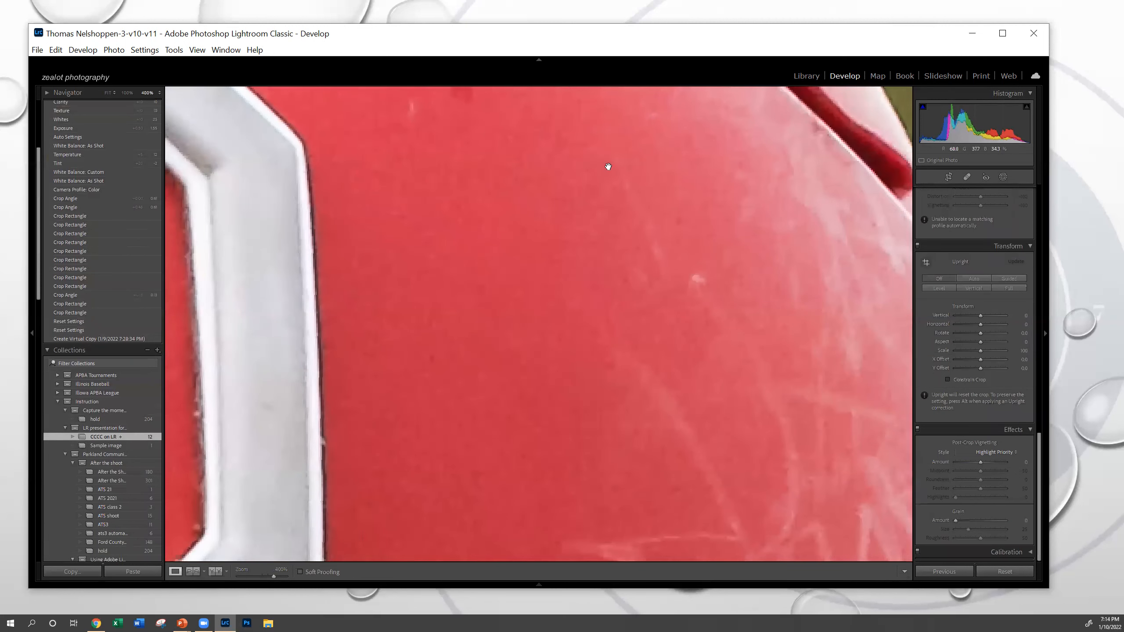
pyautogui.moveTo(785, 138); pyautogui.dragTo(601, 365)
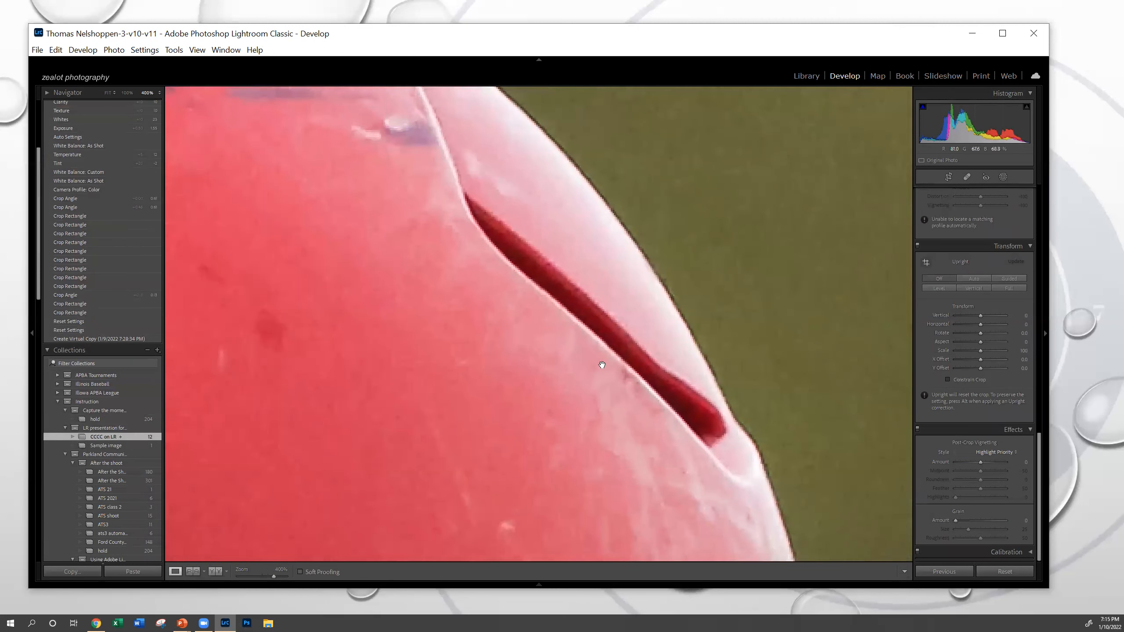
pyautogui.scroll(5, 951, 332)
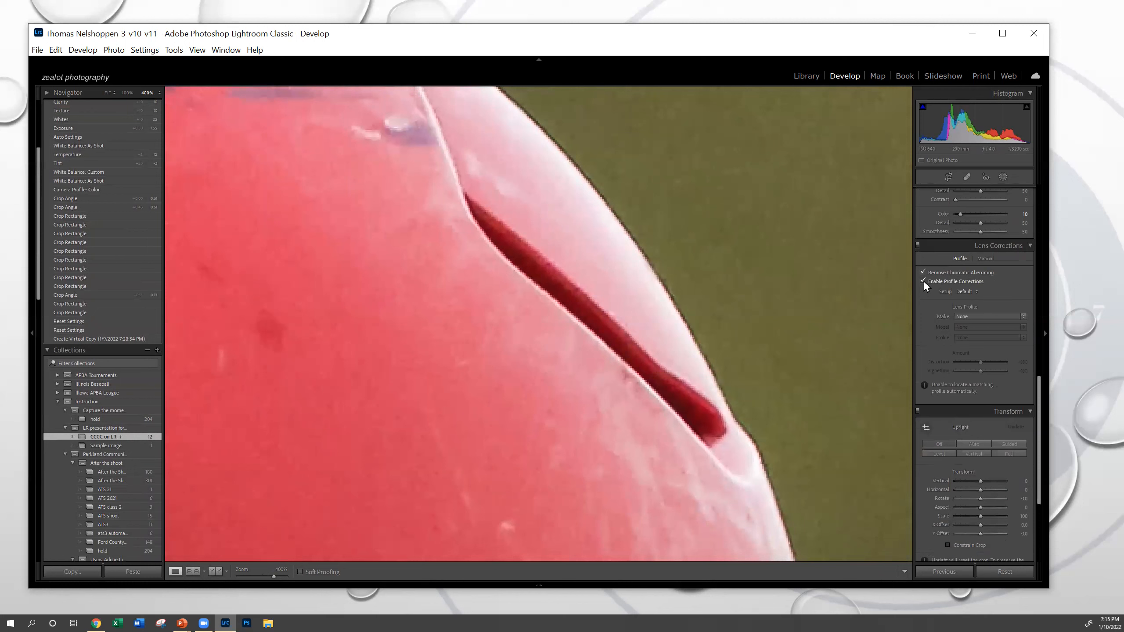
pyautogui.click(924, 281)
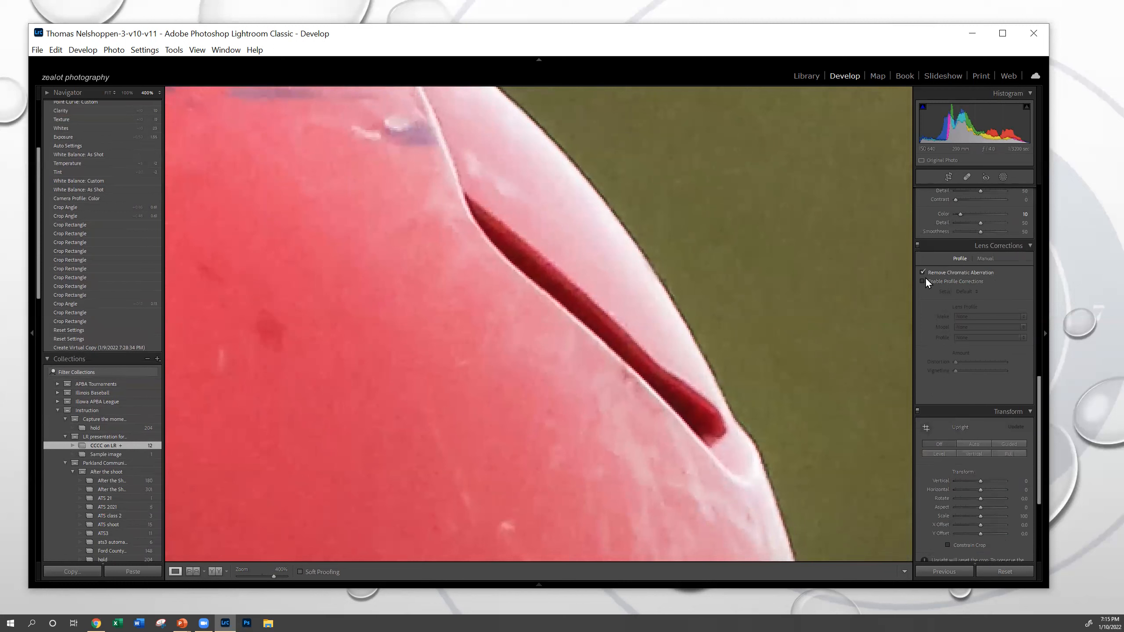
pyautogui.click(924, 280)
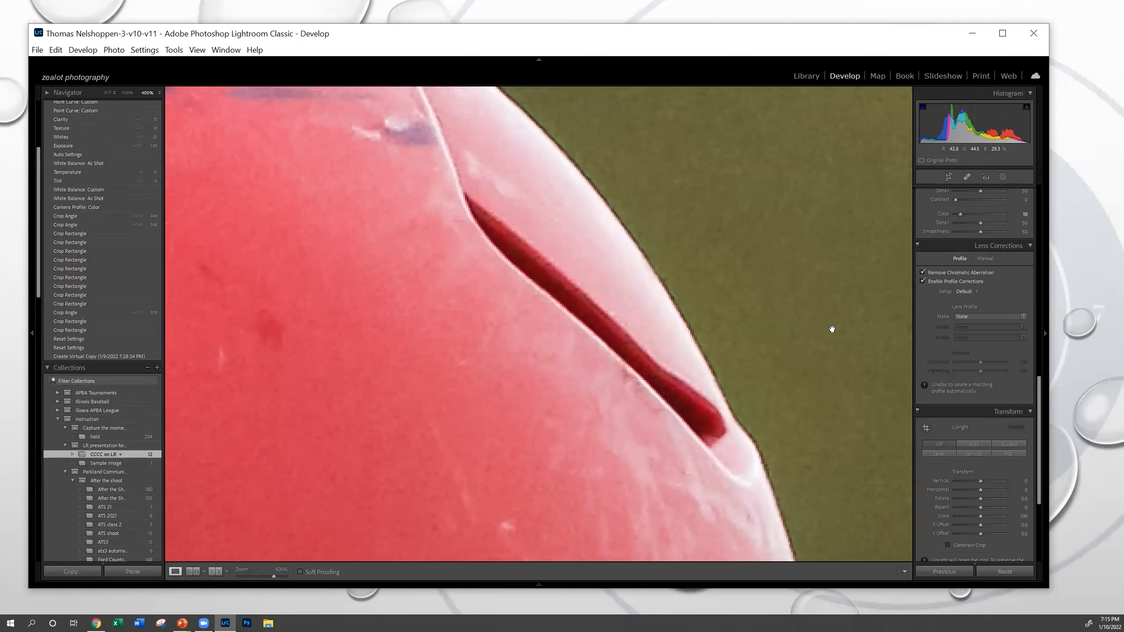
pyautogui.click(923, 281)
pyautogui.click(922, 281)
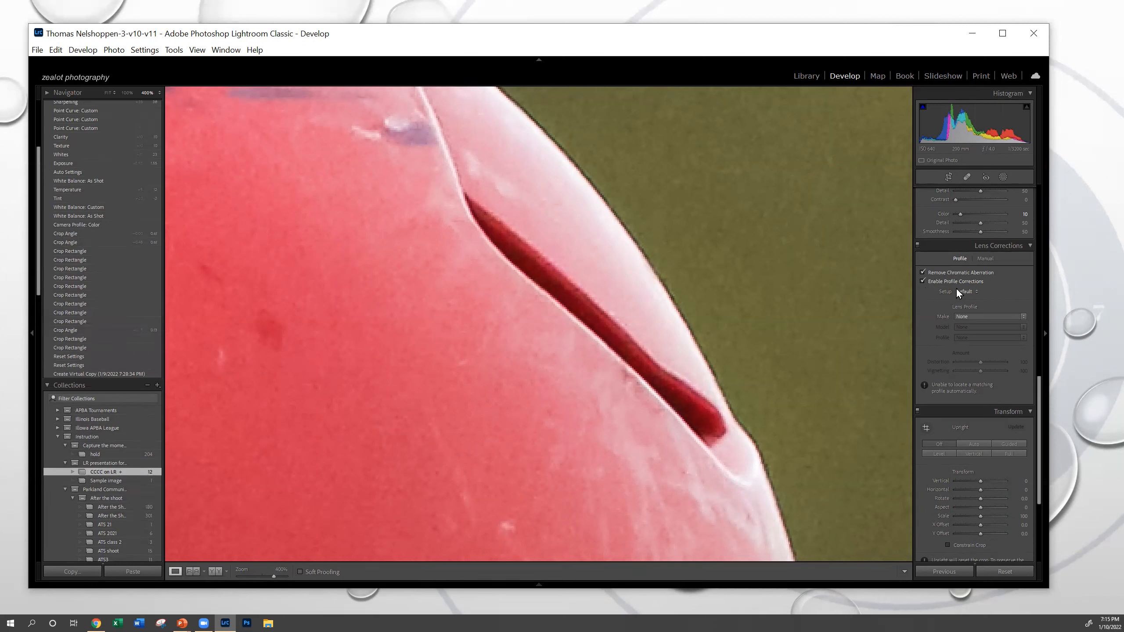
pyautogui.click(922, 281)
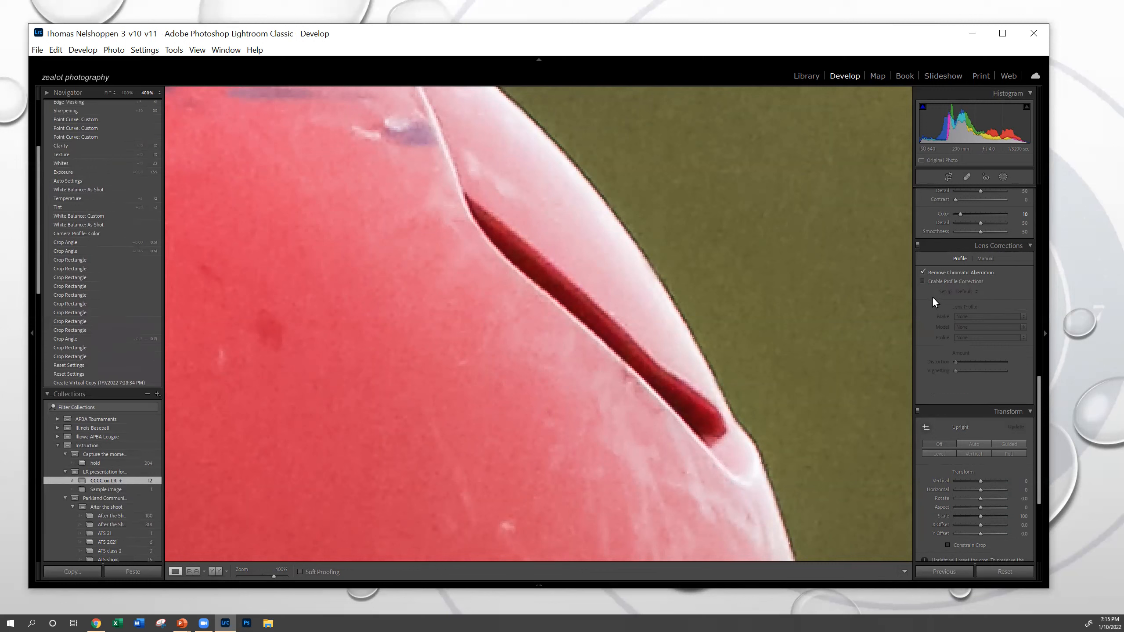
pyautogui.click(923, 281)
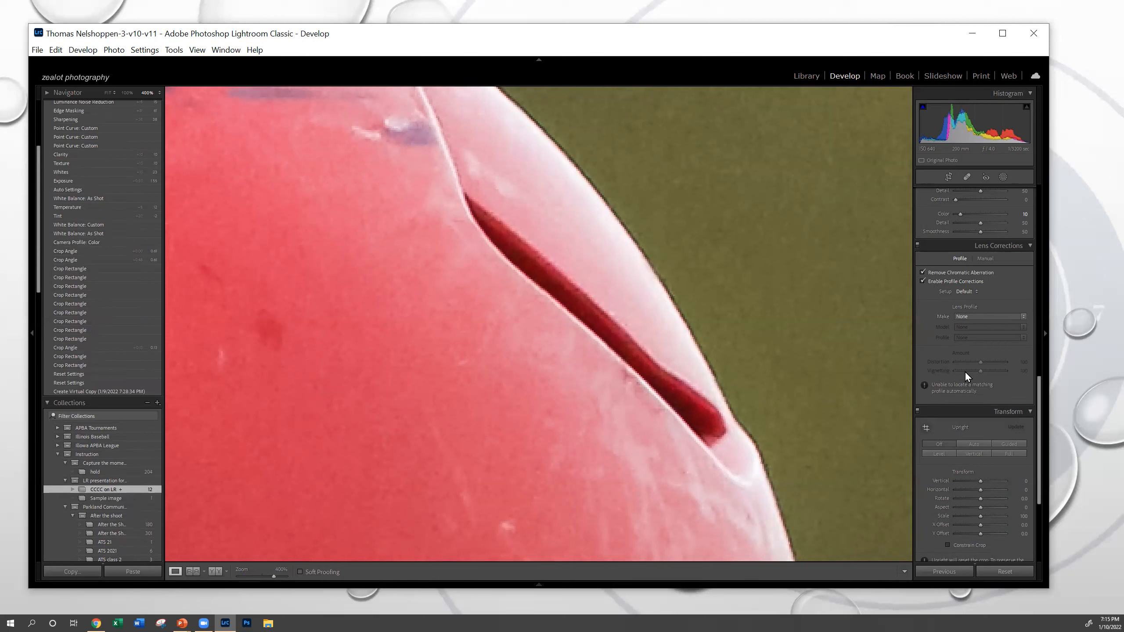
pyautogui.scroll(-3, 965, 380)
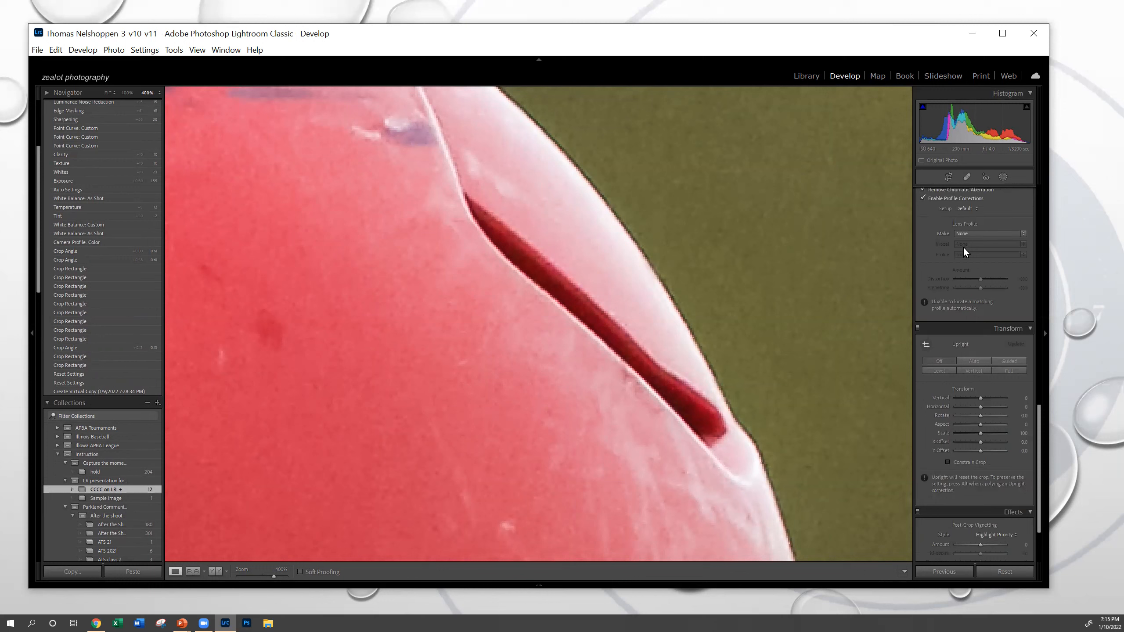
pyautogui.scroll(3, 926, 234)
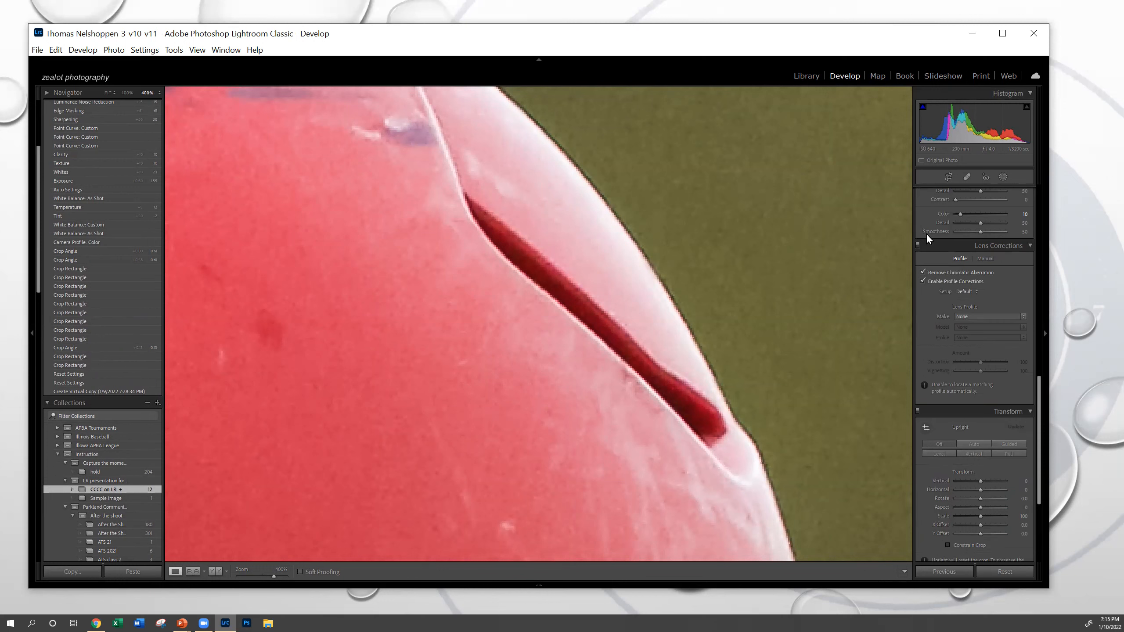
pyautogui.click(922, 281)
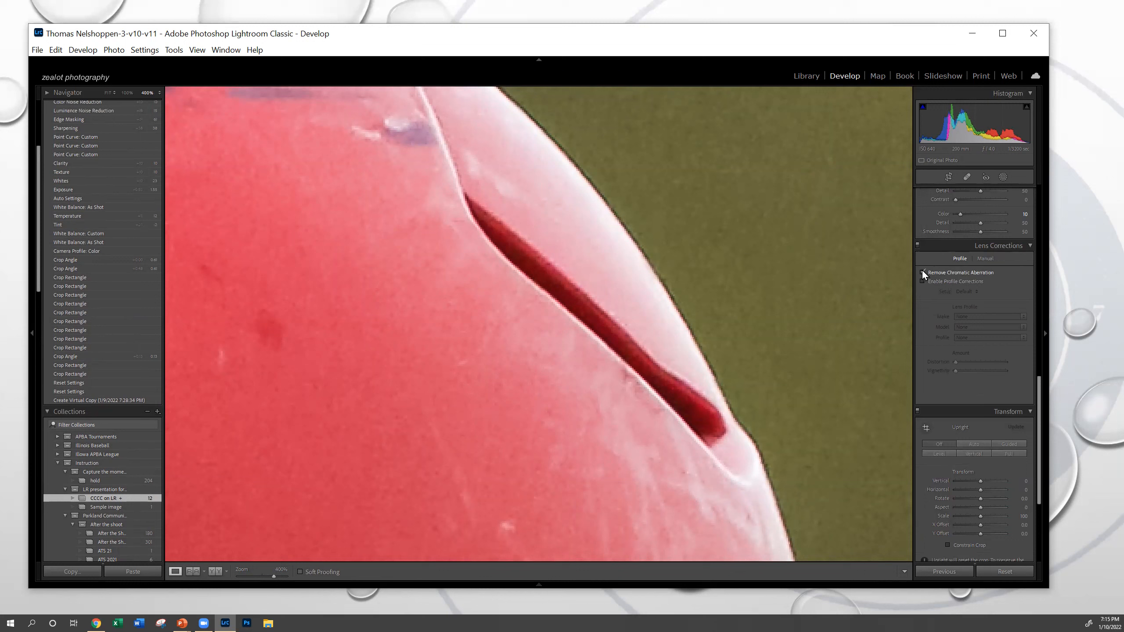
# Compare the helmet's edge with Remove Chromatic Aberration on and off at up to 800% zoom, leaving the option enabled
pyautogui.click(922, 271)
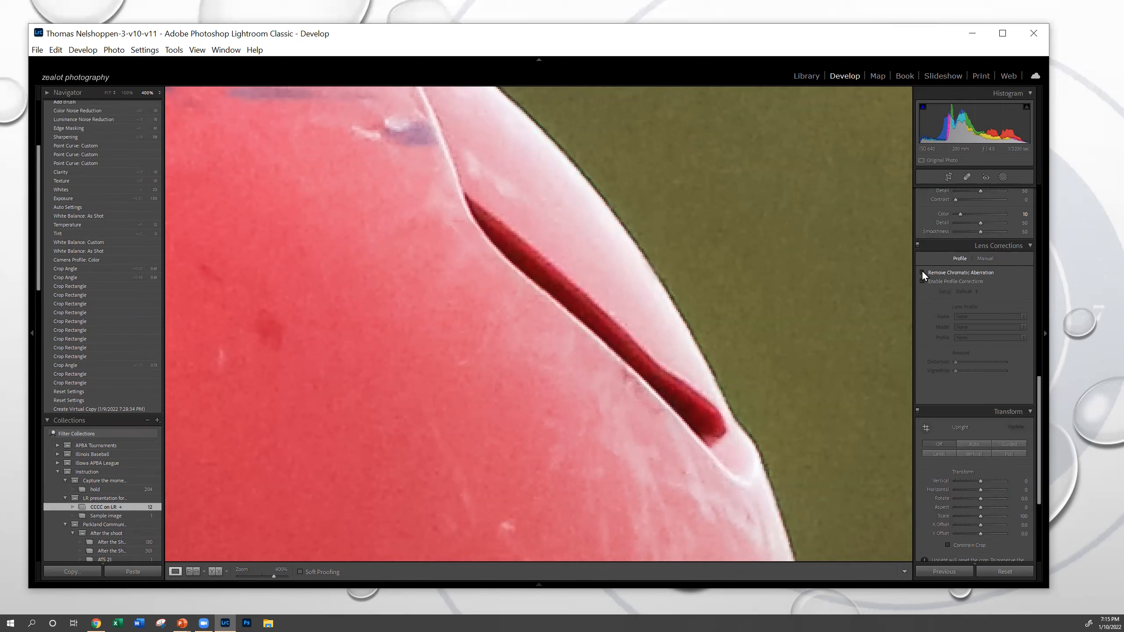
pyautogui.click(922, 271)
pyautogui.click(922, 271)
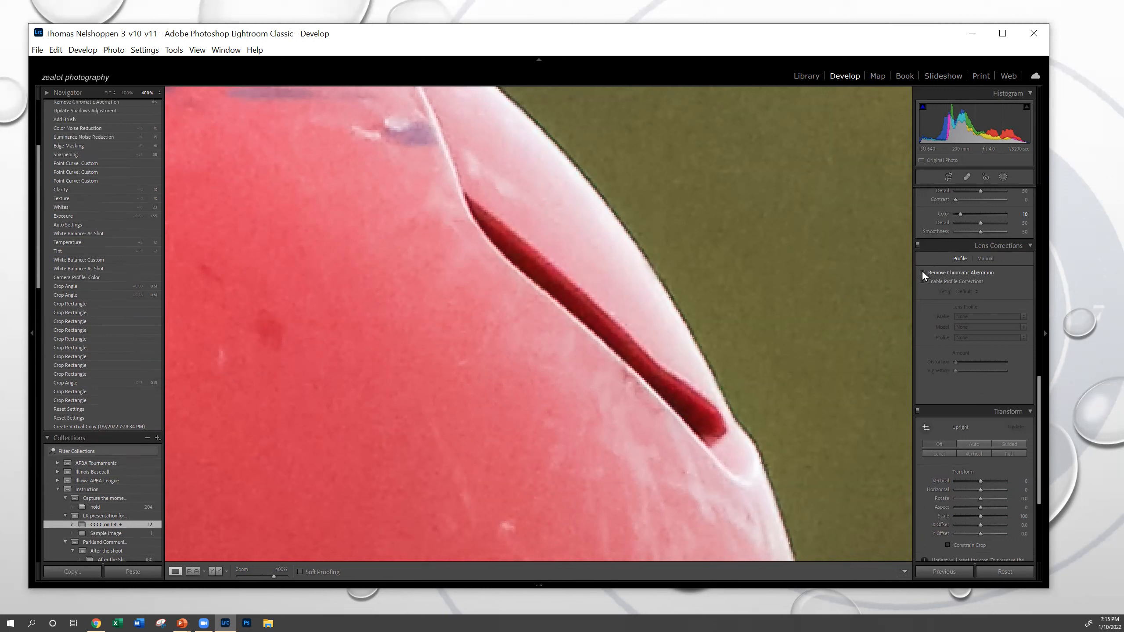
pyautogui.click(160, 94)
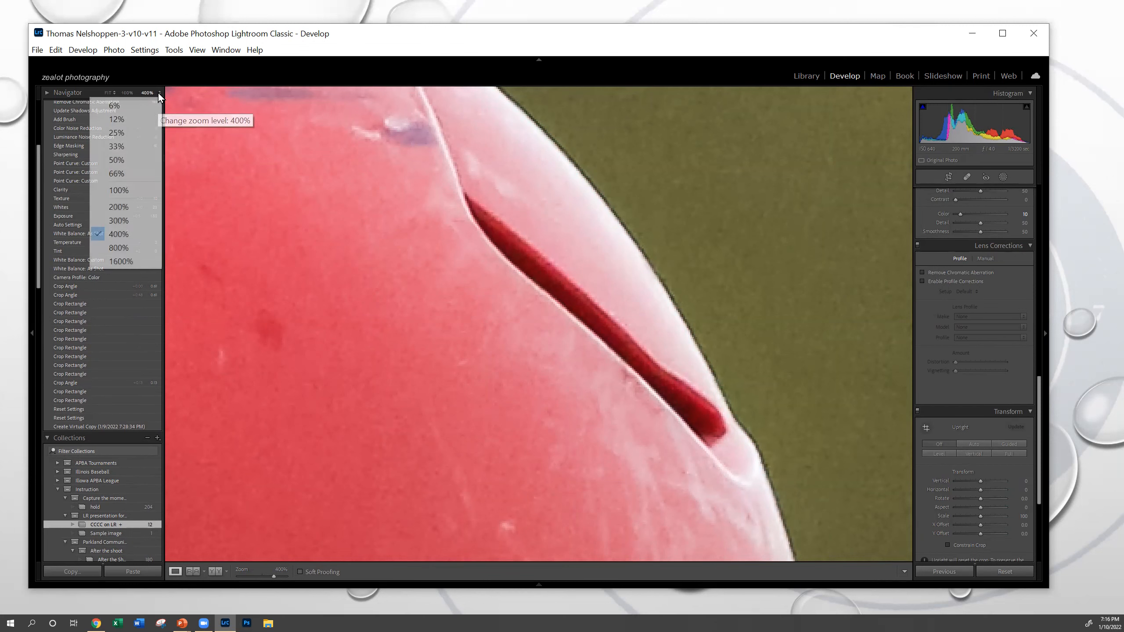
pyautogui.click(116, 248)
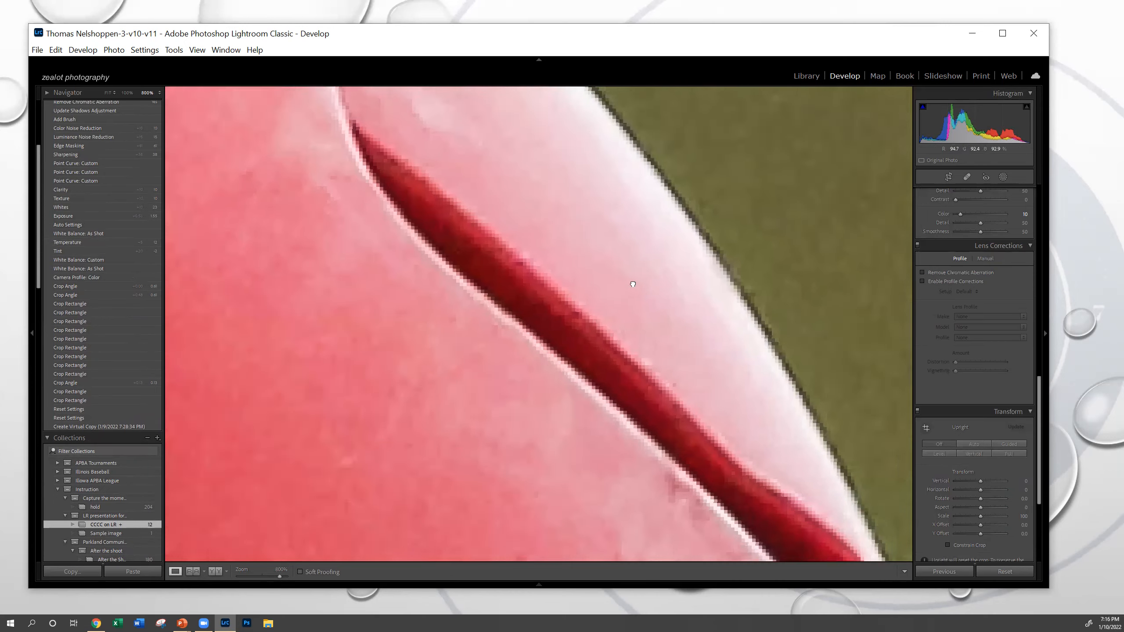
pyautogui.moveTo(633, 285); pyautogui.dragTo(607, 358)
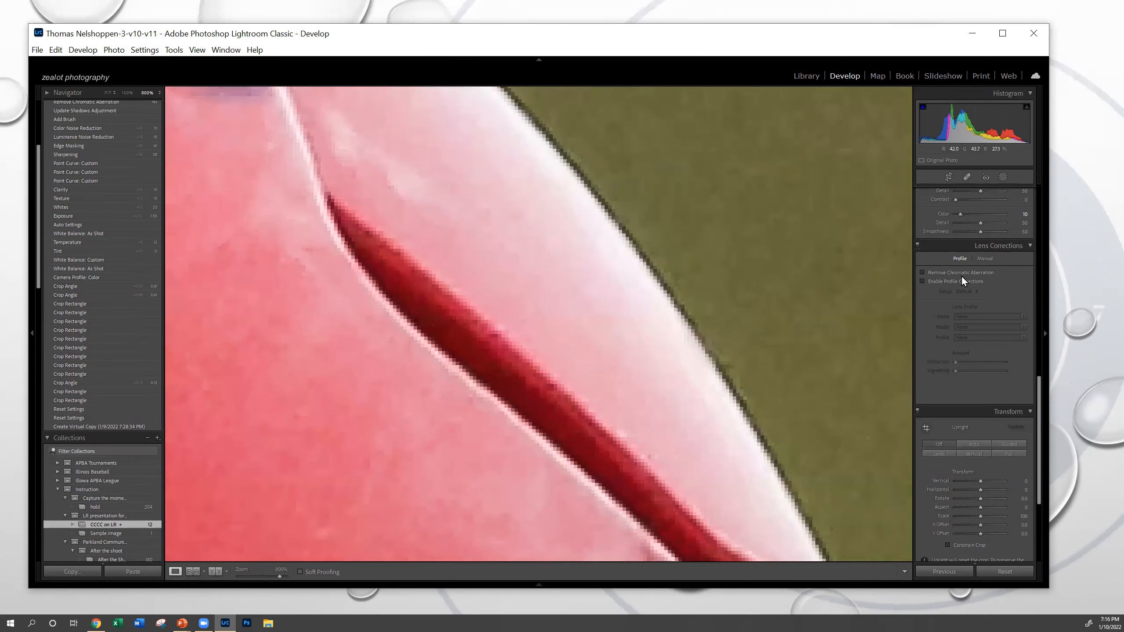
pyautogui.click(924, 271)
pyautogui.click(925, 272)
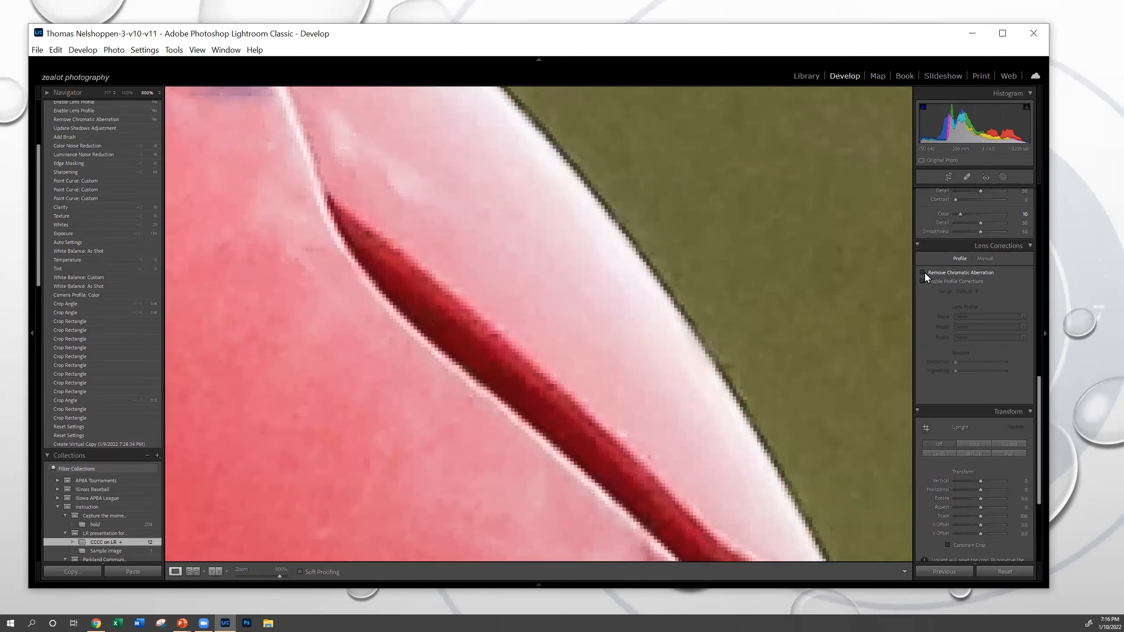
pyautogui.click(924, 273)
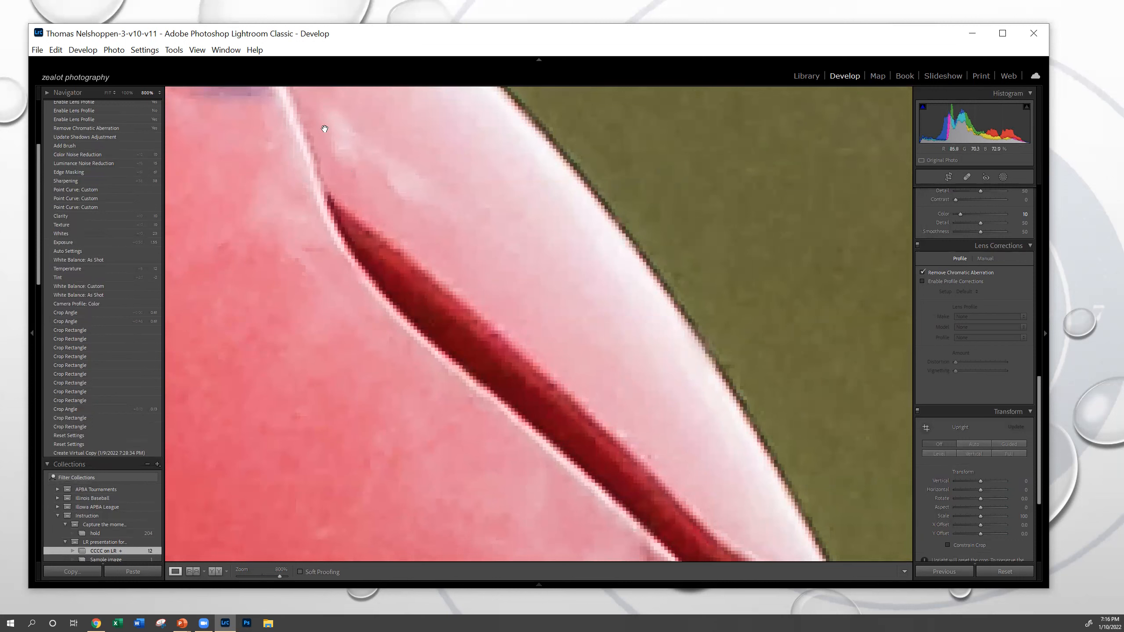
# Fit the whole photo in view and set Highlights to -16
pyautogui.click(495, 260)
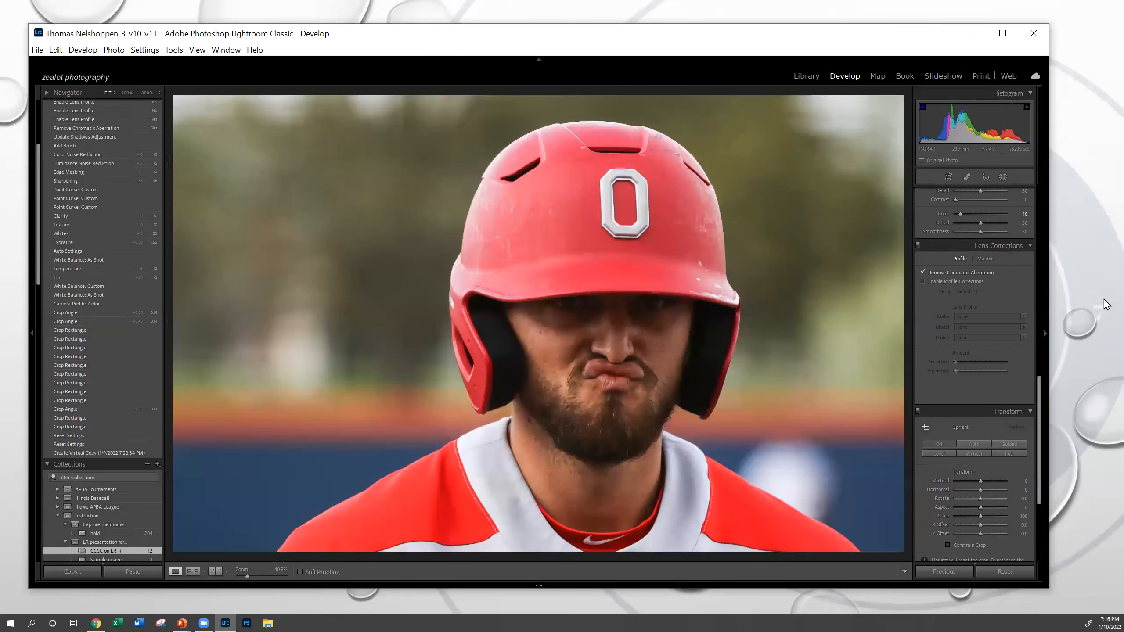
pyautogui.scroll(15, 975, 293)
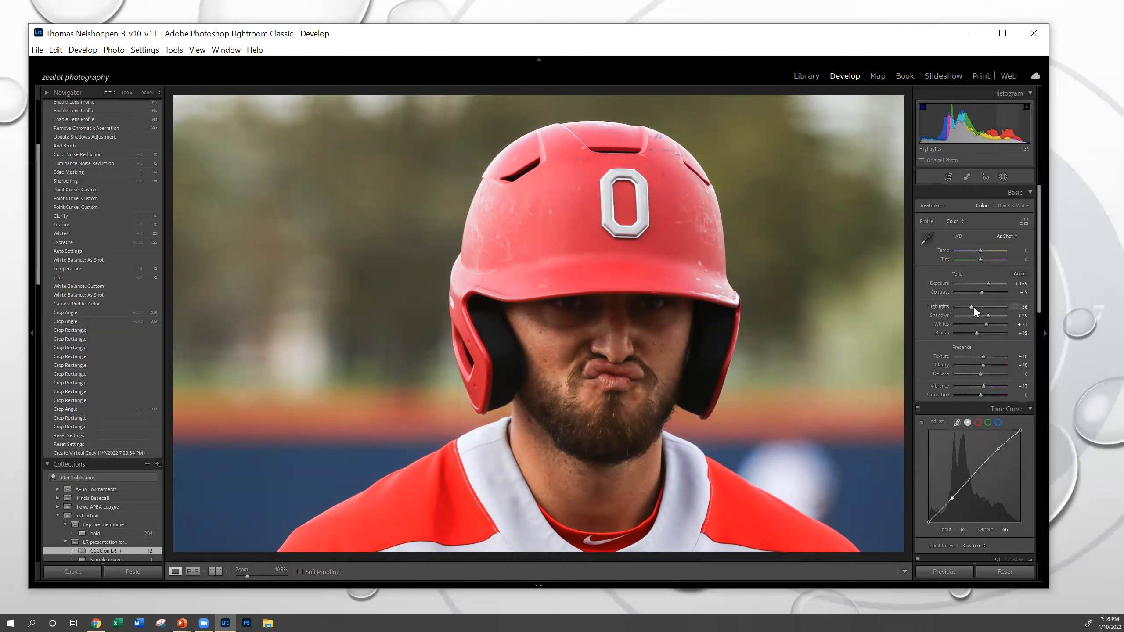
pyautogui.moveTo(973, 308); pyautogui.dragTo(975, 311)
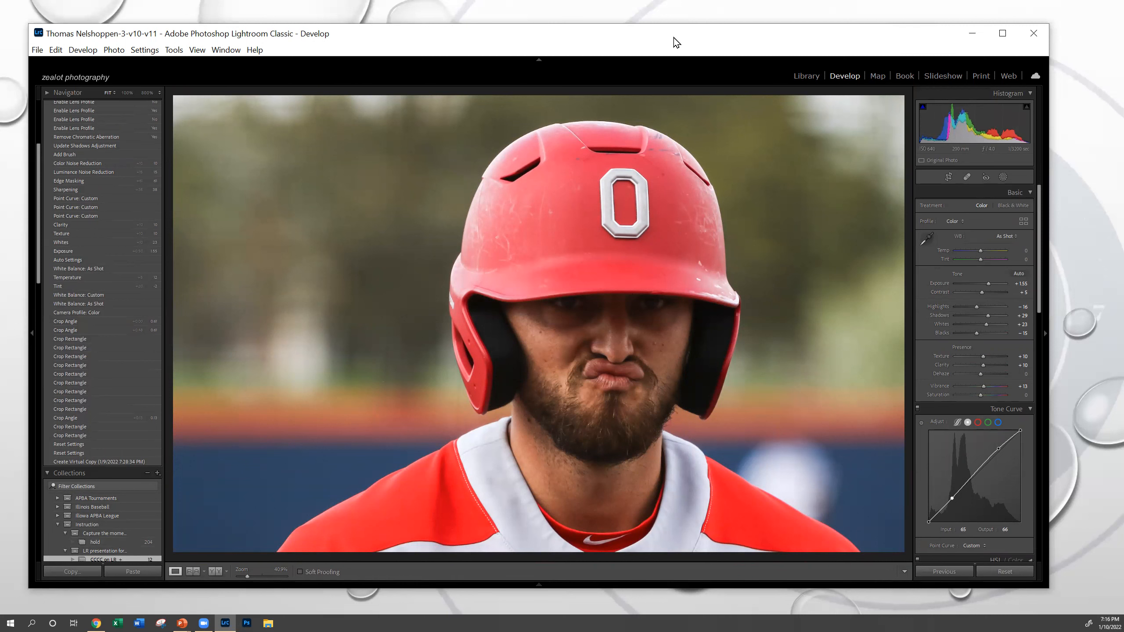
# Move the application window up, reveal the filmstrip and open the second photo, the lake landscape
pyautogui.moveTo(645, 35); pyautogui.dragTo(667, 11)
pyautogui.moveTo(552, 565)
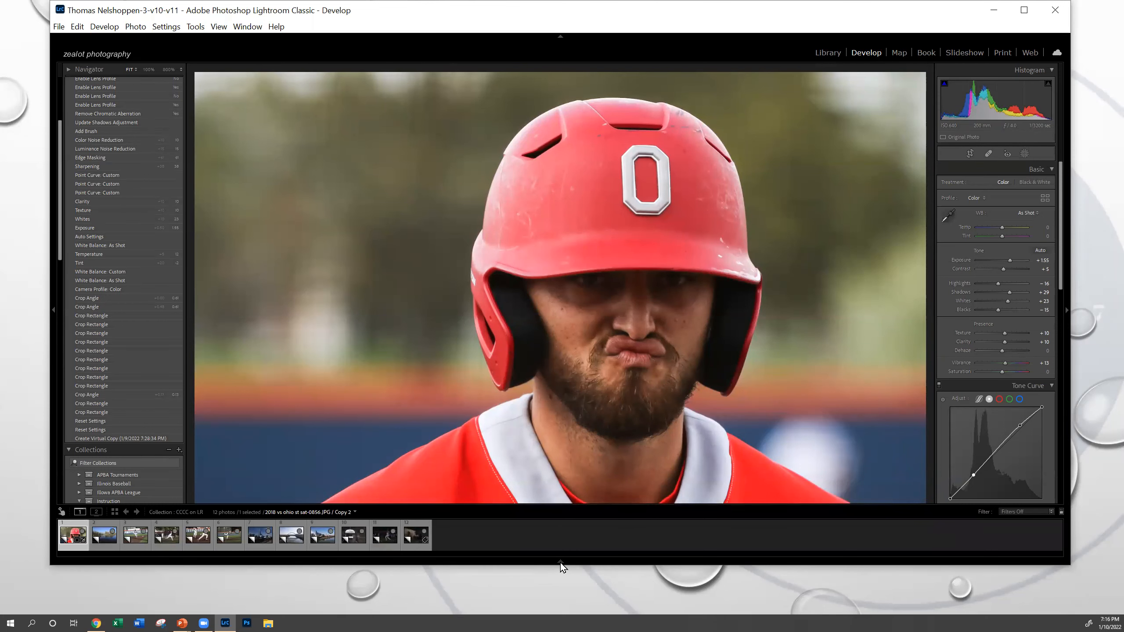
pyautogui.click(560, 561)
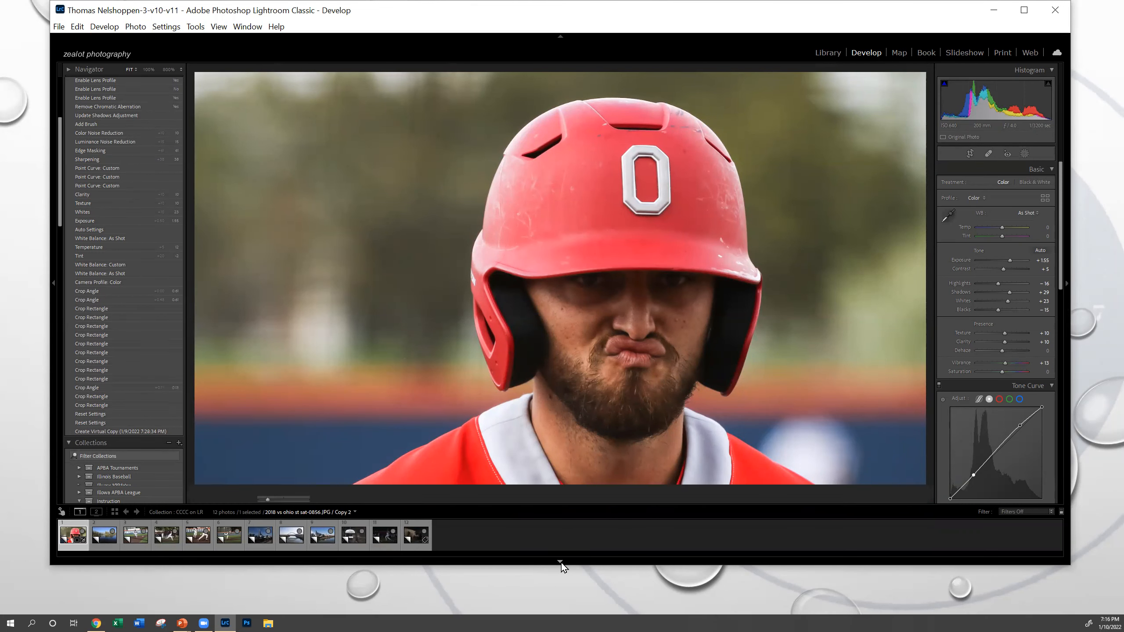
pyautogui.click(101, 537)
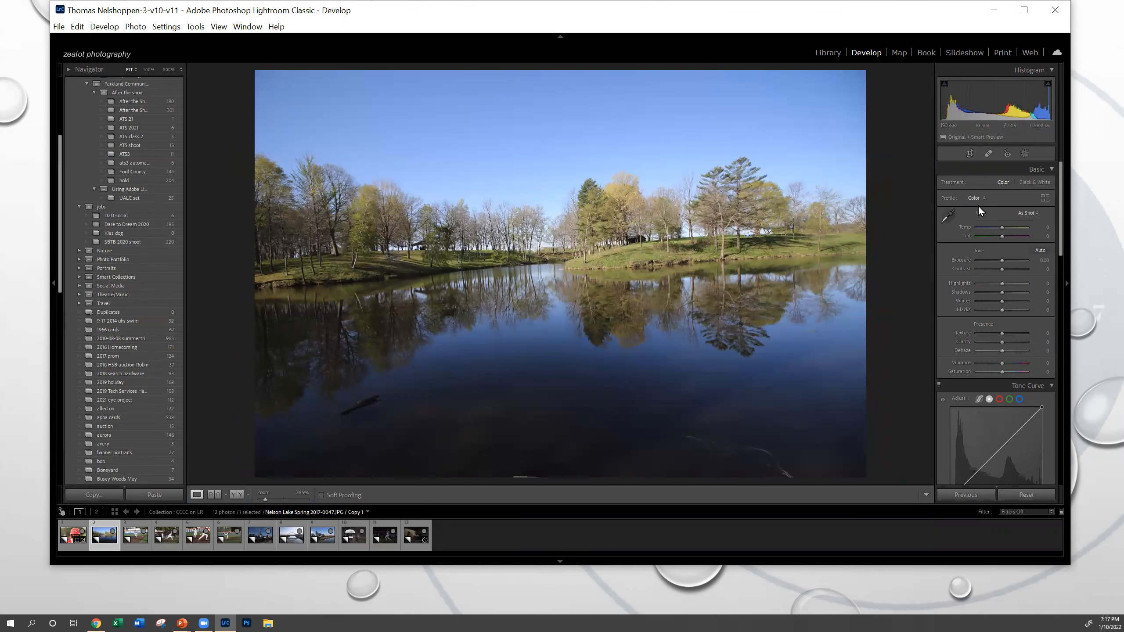
# Start cropping the lake photo and tighten the crop frame around the tree-covered bank and its reflection
pyautogui.click(969, 154)
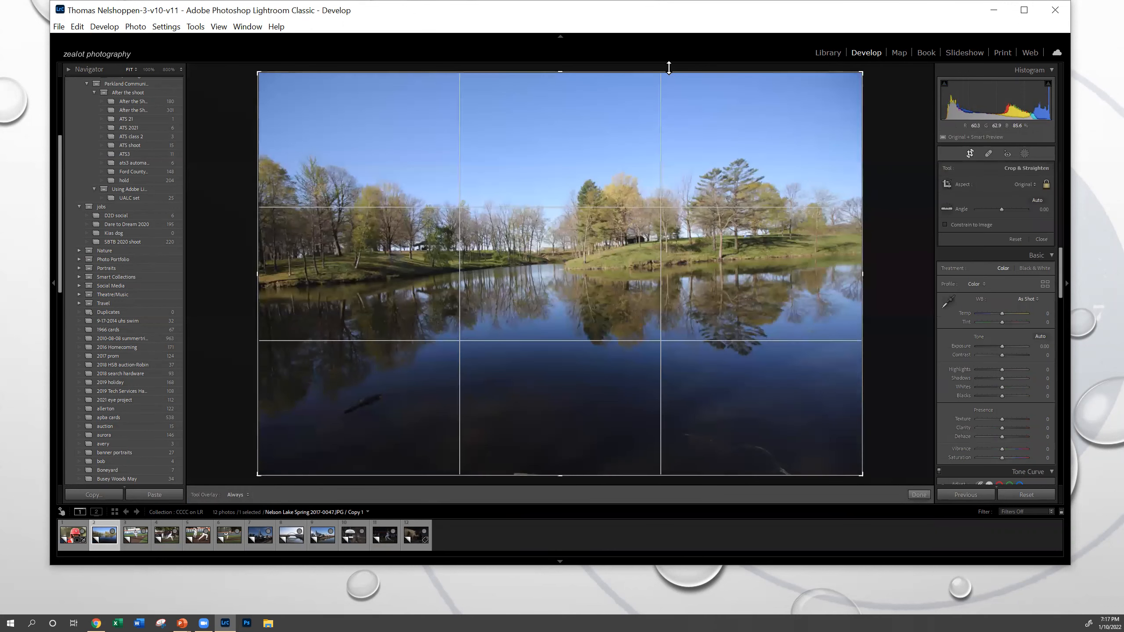
pyautogui.moveTo(668, 71); pyautogui.dragTo(677, 176)
pyautogui.moveTo(627, 228); pyautogui.dragTo(505, 341)
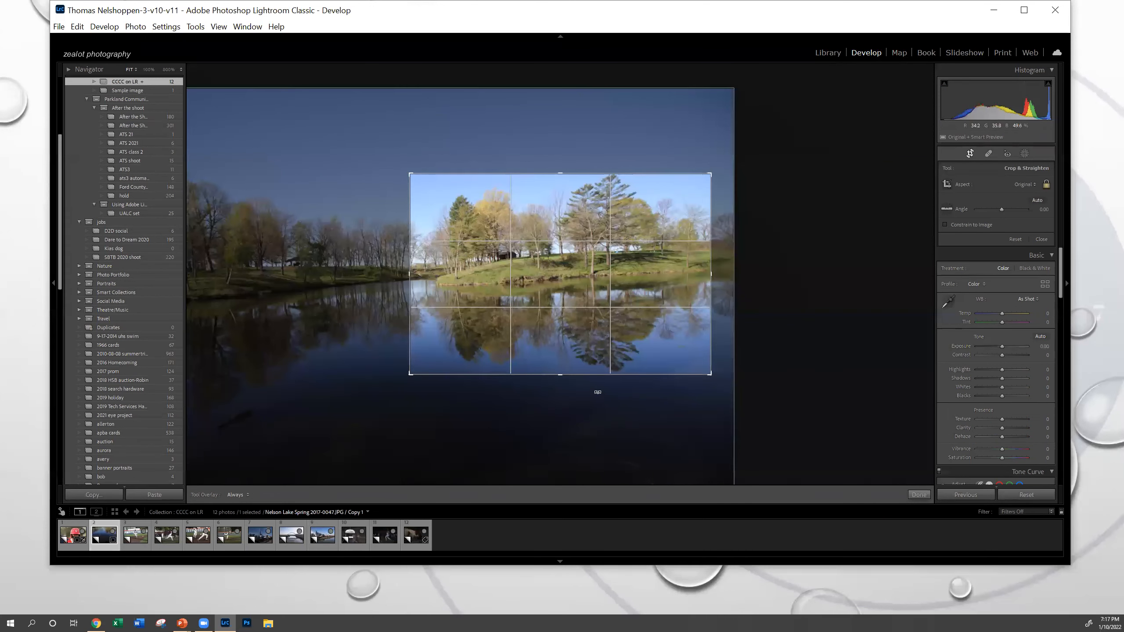
# Change the crop's aspect ratio to 16 x 9 and resize the frame around the trees and their reflection
pyautogui.click(1020, 185)
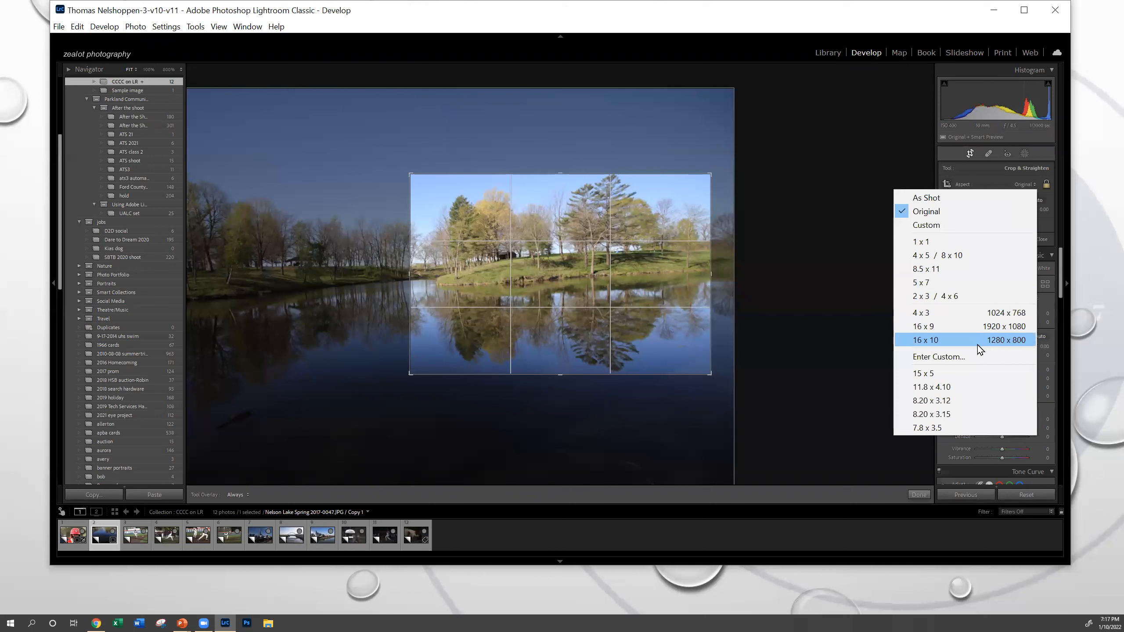
pyautogui.click(943, 326)
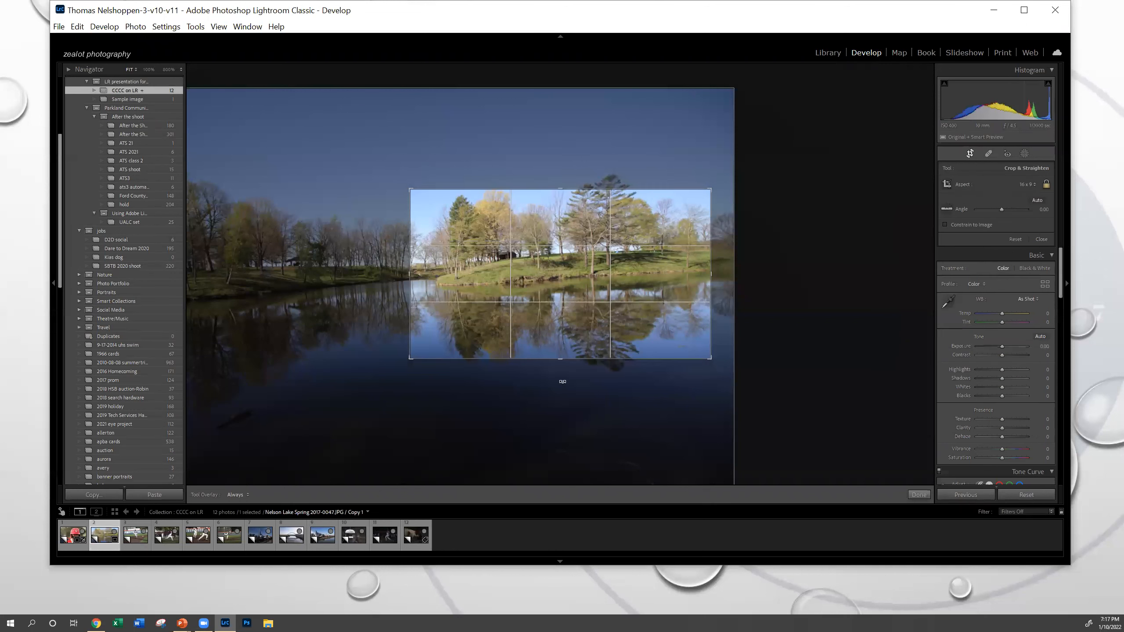
pyautogui.moveTo(574, 361); pyautogui.dragTo(583, 377)
pyautogui.moveTo(568, 327)
pyautogui.mouseDown()
pyautogui.moveTo(573, 354)
pyautogui.moveTo(572, 334)
pyautogui.mouseUp()
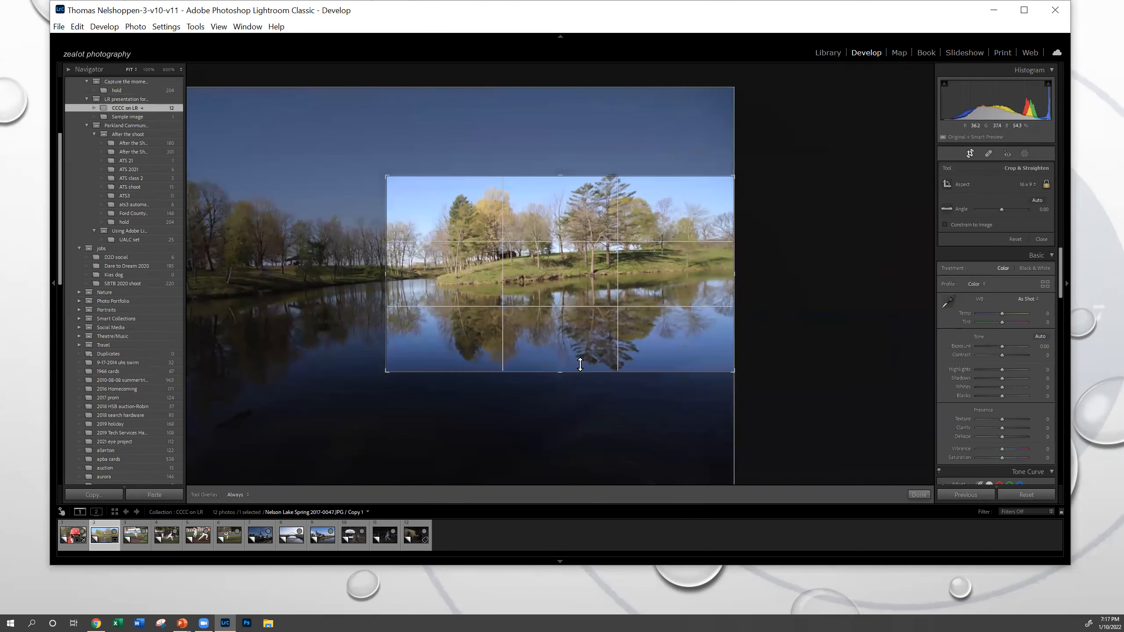
pyautogui.moveTo(396, 299); pyautogui.dragTo(378, 296)
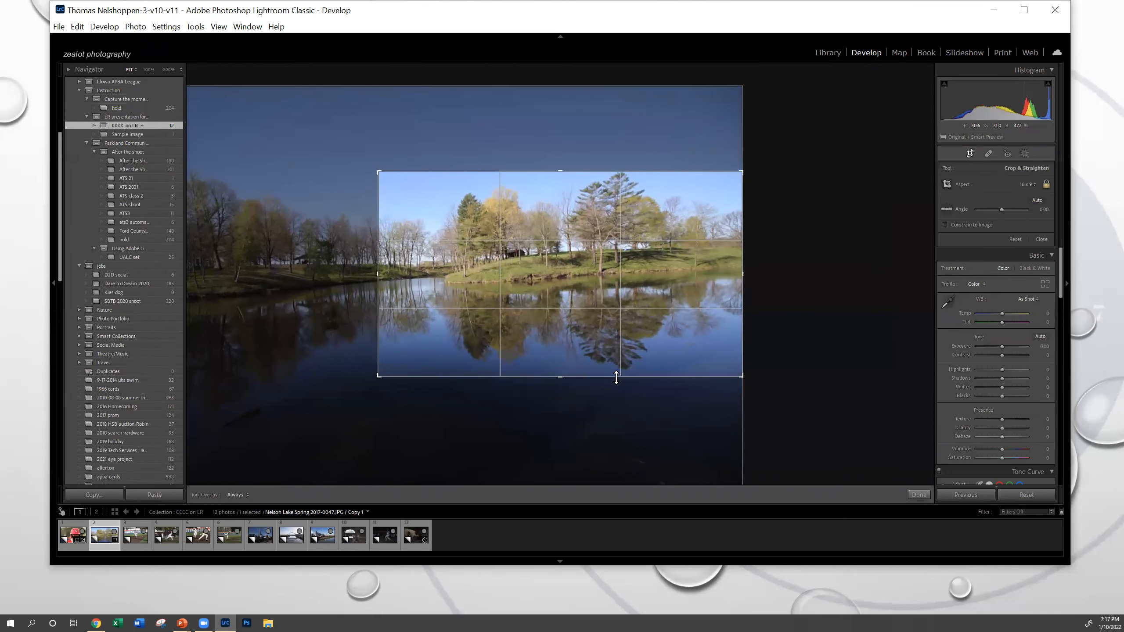
pyautogui.moveTo(613, 355); pyautogui.dragTo(605, 358)
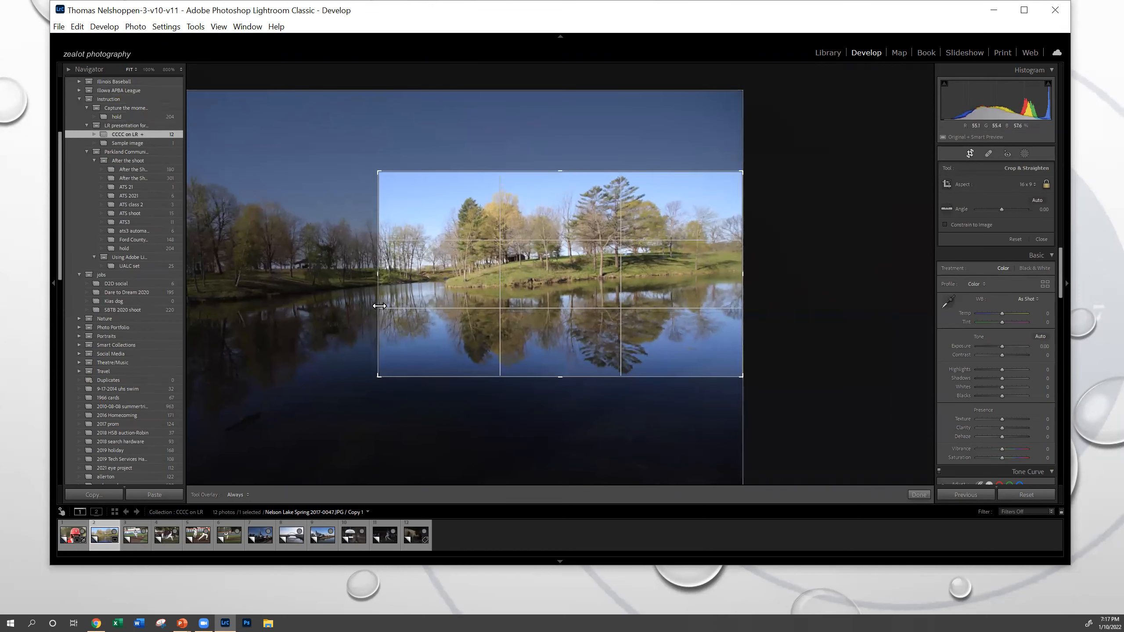
pyautogui.moveTo(379, 306); pyautogui.dragTo(391, 305)
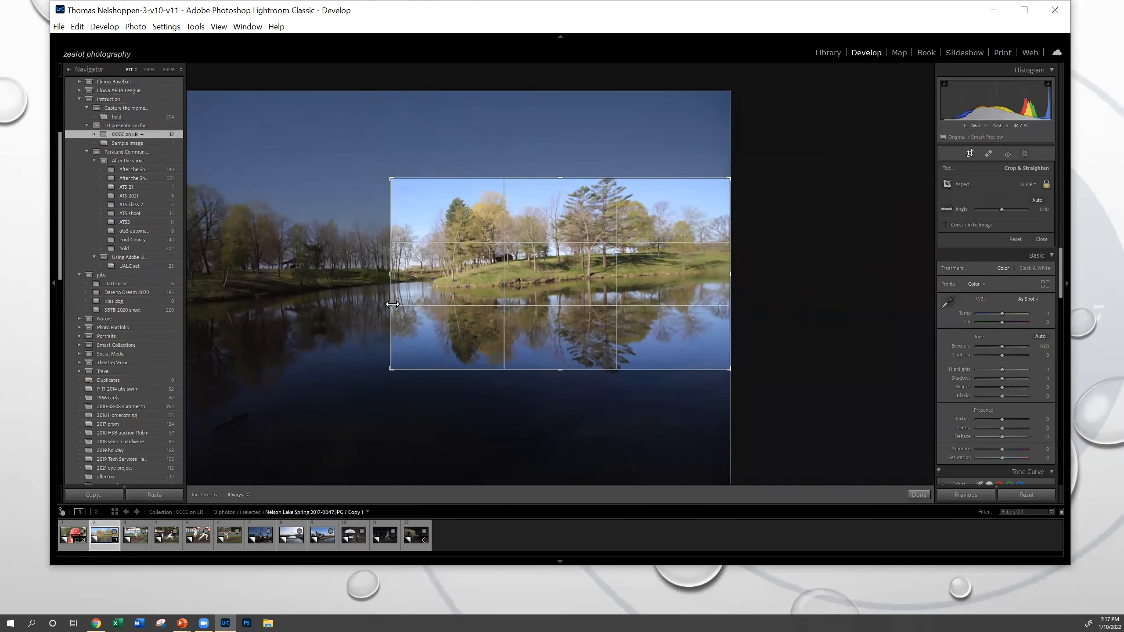
# Change the crop's aspect ratio to 5 x 7 and enlarge the frame slightly around the trees
pyautogui.click(1033, 184)
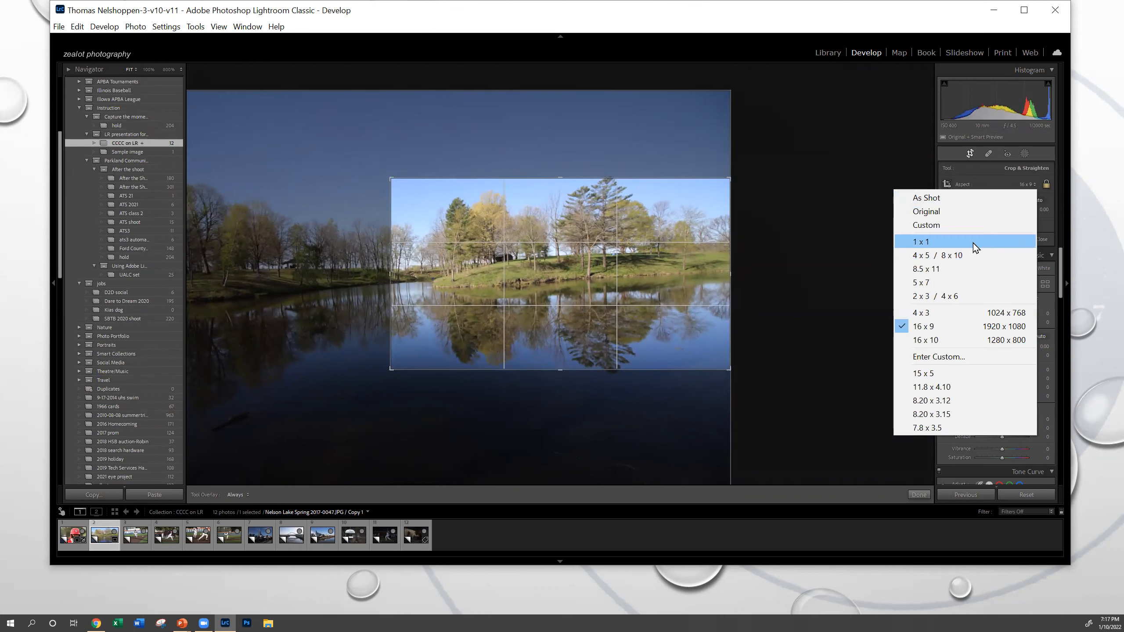
pyautogui.click(965, 282)
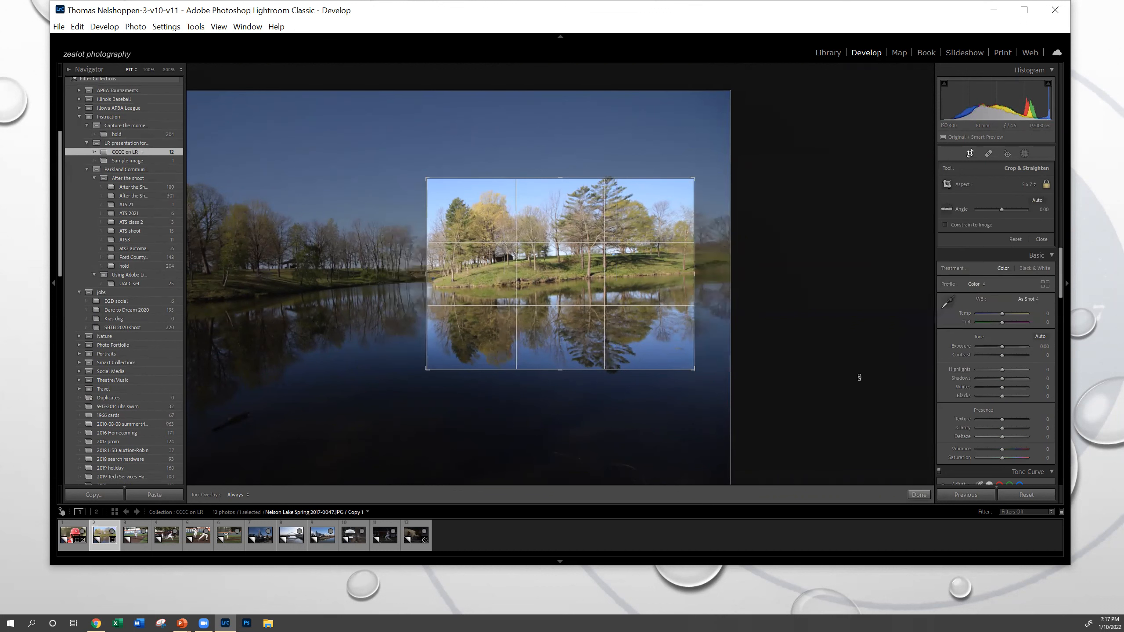
pyautogui.moveTo(648, 374)
pyautogui.mouseDown()
pyautogui.moveTo(652, 384)
pyautogui.moveTo(650, 375)
pyautogui.mouseUp()
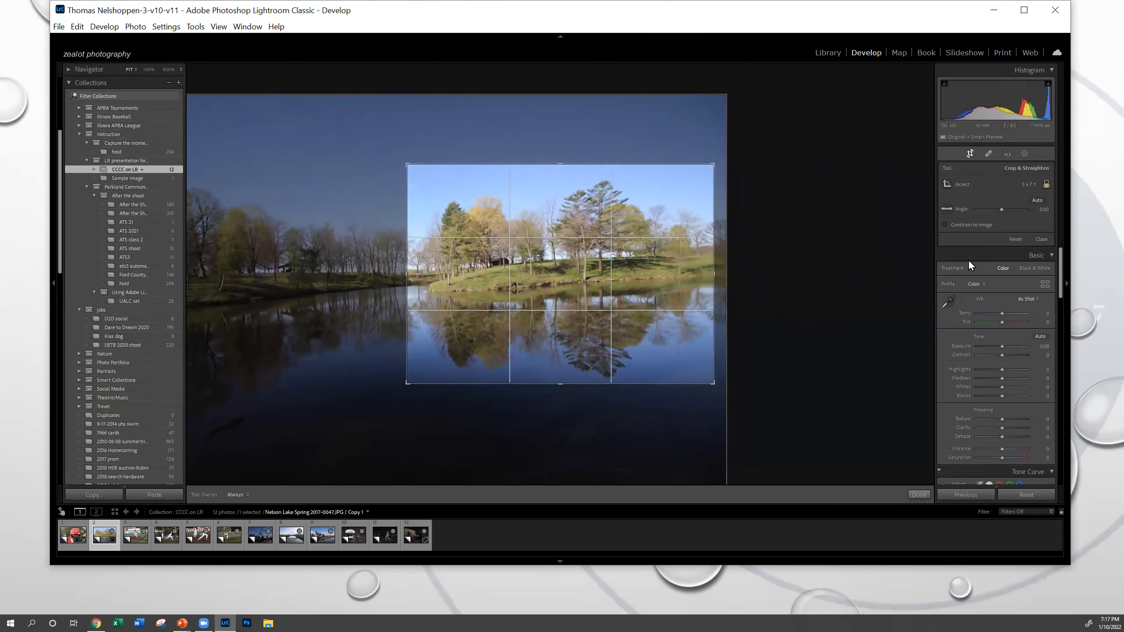
# Auto-straighten the lake crop, try rotating it both ways by hand, and apply it with a slight negative angle
pyautogui.click(1045, 199)
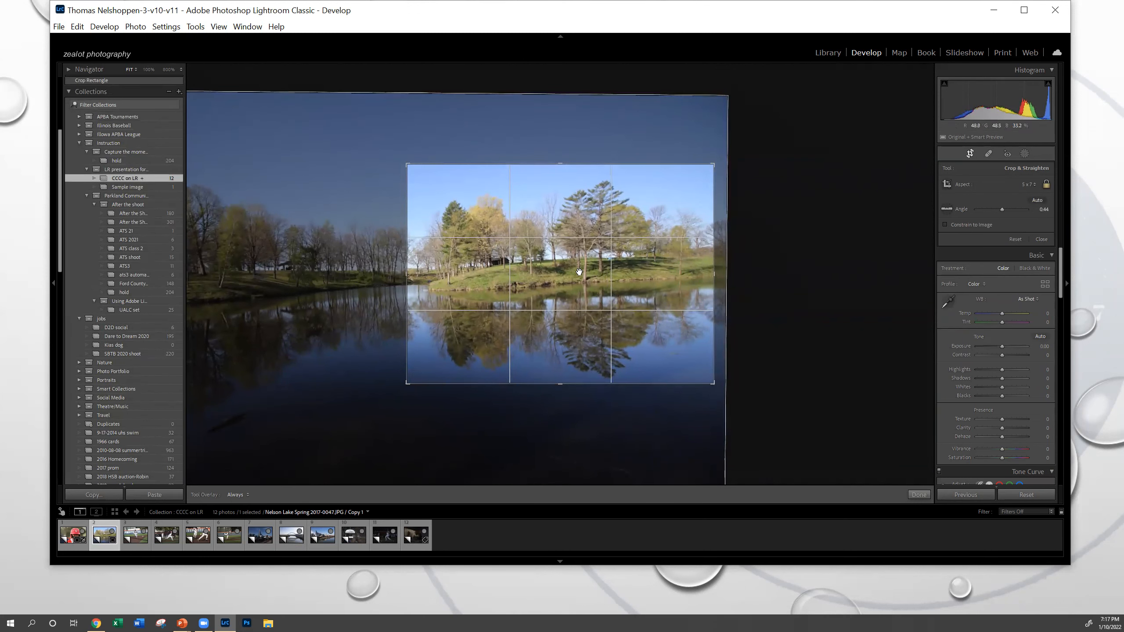
pyautogui.moveTo(725, 159); pyautogui.dragTo(726, 165)
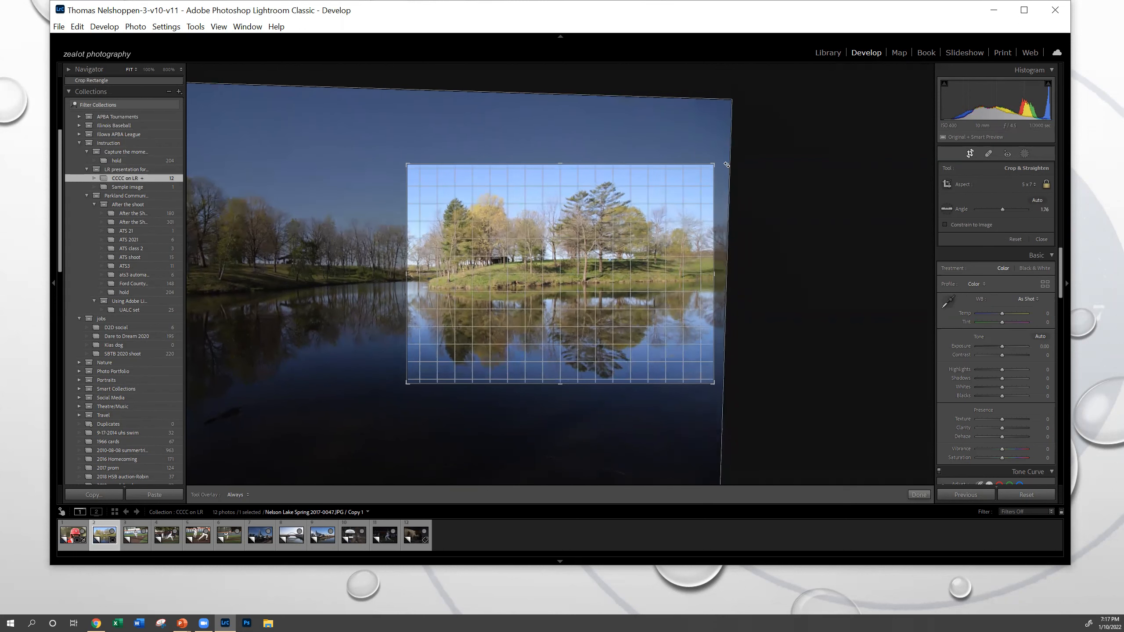
pyautogui.moveTo(727, 157); pyautogui.dragTo(728, 158)
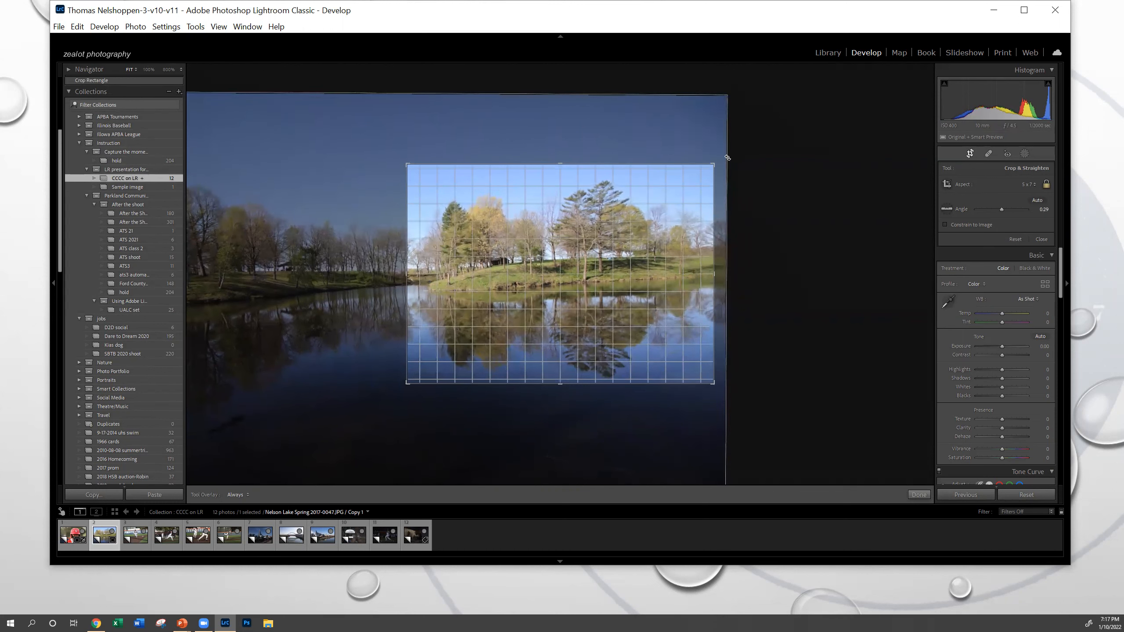
pyautogui.moveTo(727, 158); pyautogui.dragTo(726, 152)
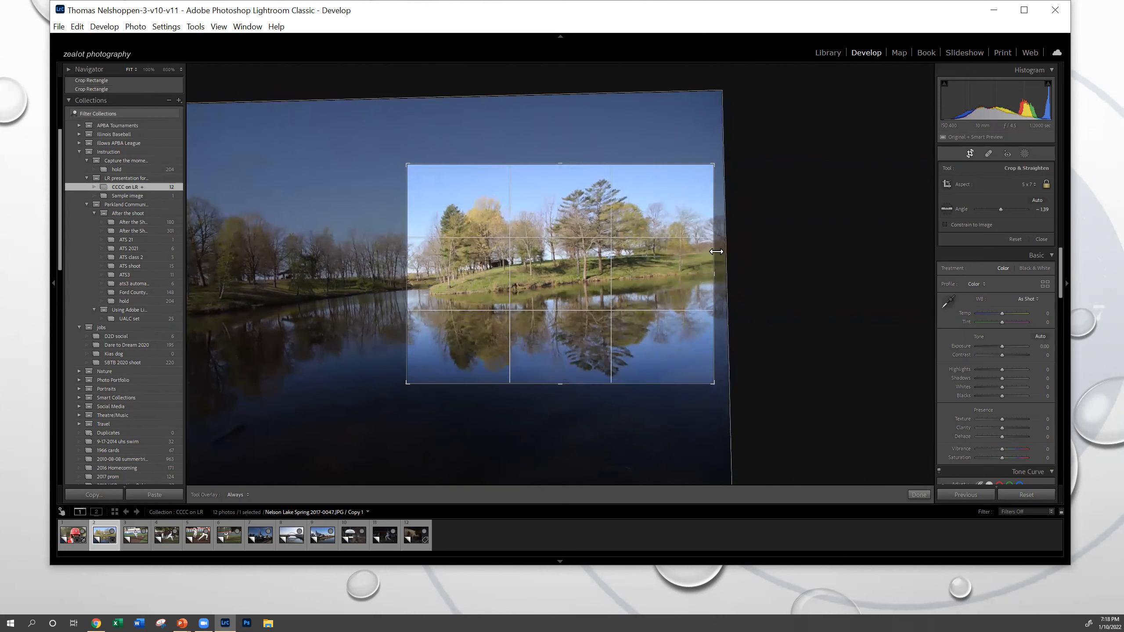
pyautogui.click(920, 492)
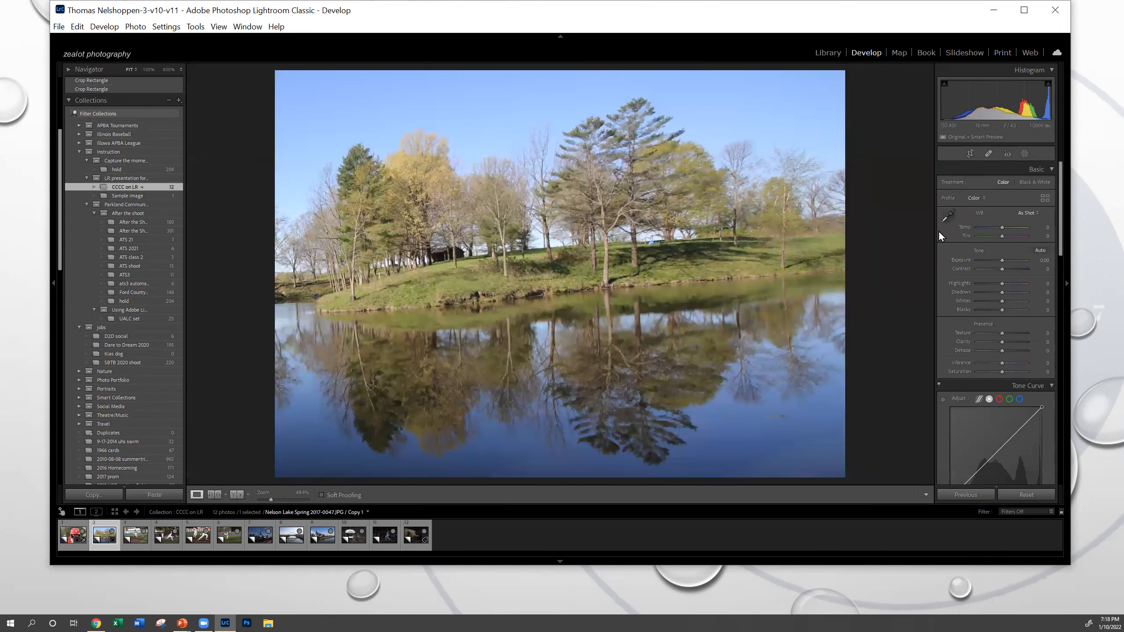
# Reopen the lake photo's crop, rotate it to an angle of -3.56 and apply it
pyautogui.click(971, 154)
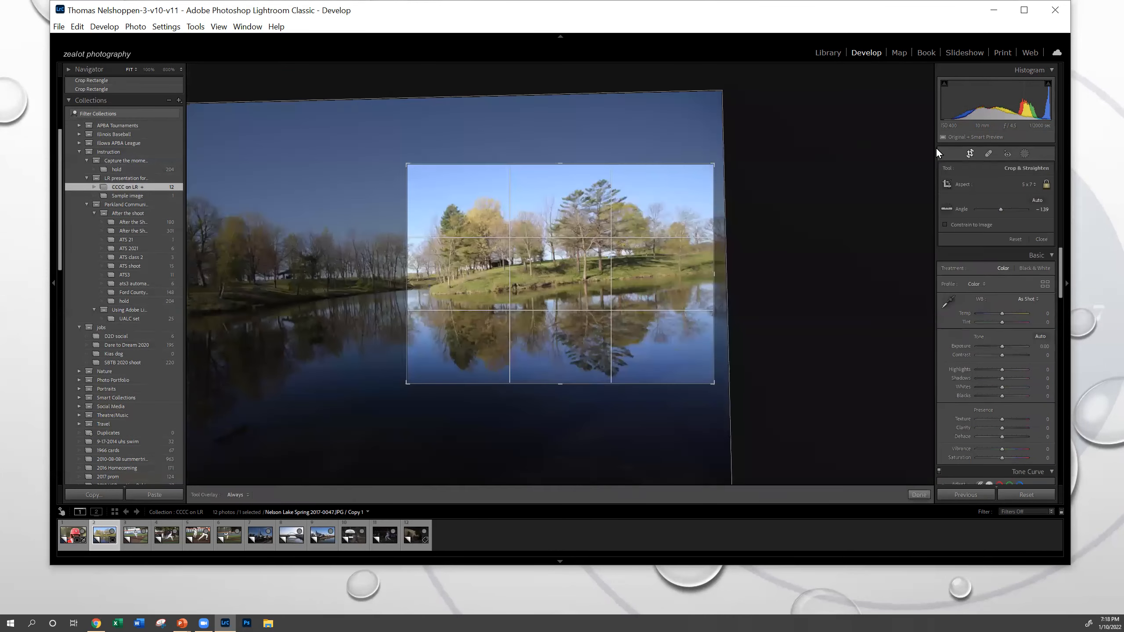
pyautogui.moveTo(724, 156); pyautogui.dragTo(724, 145)
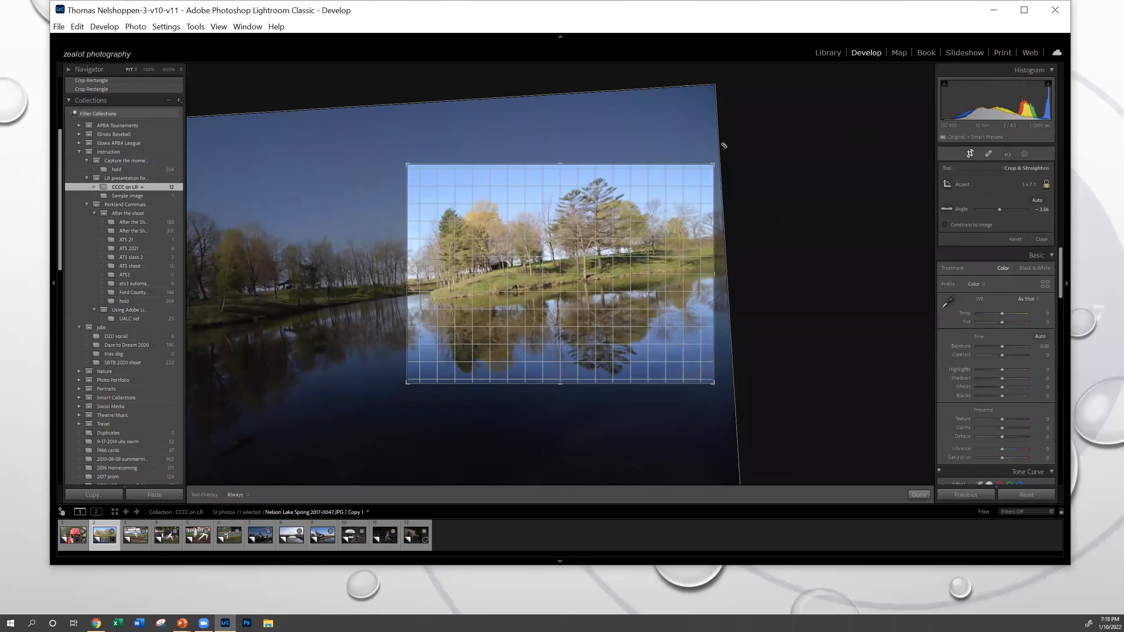
pyautogui.moveTo(724, 145); pyautogui.dragTo(724, 146)
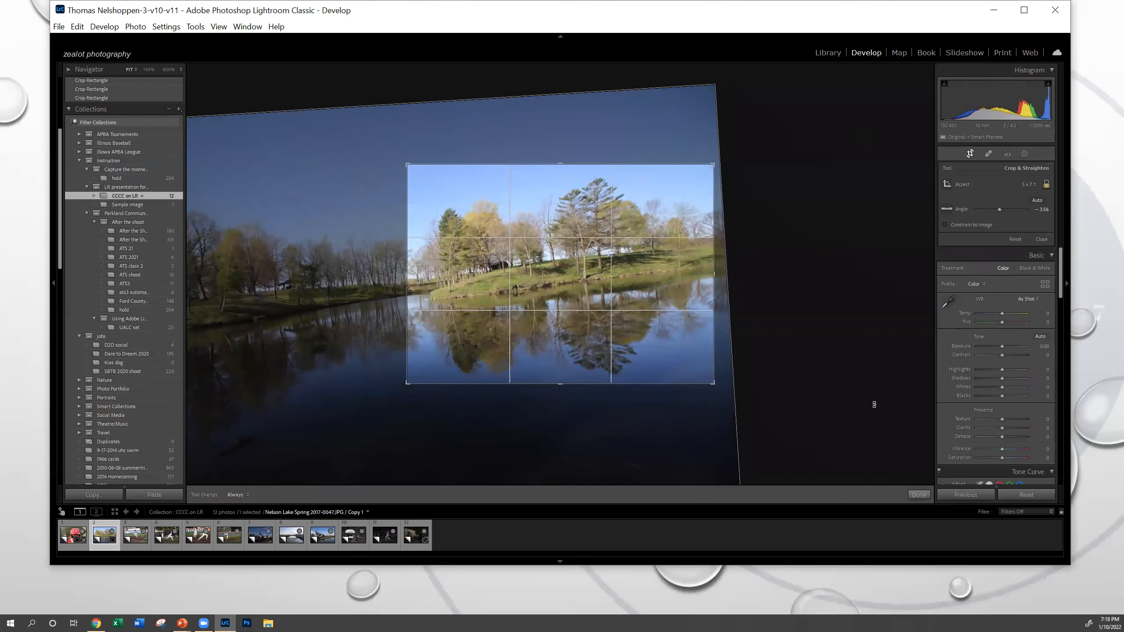
pyautogui.click(924, 494)
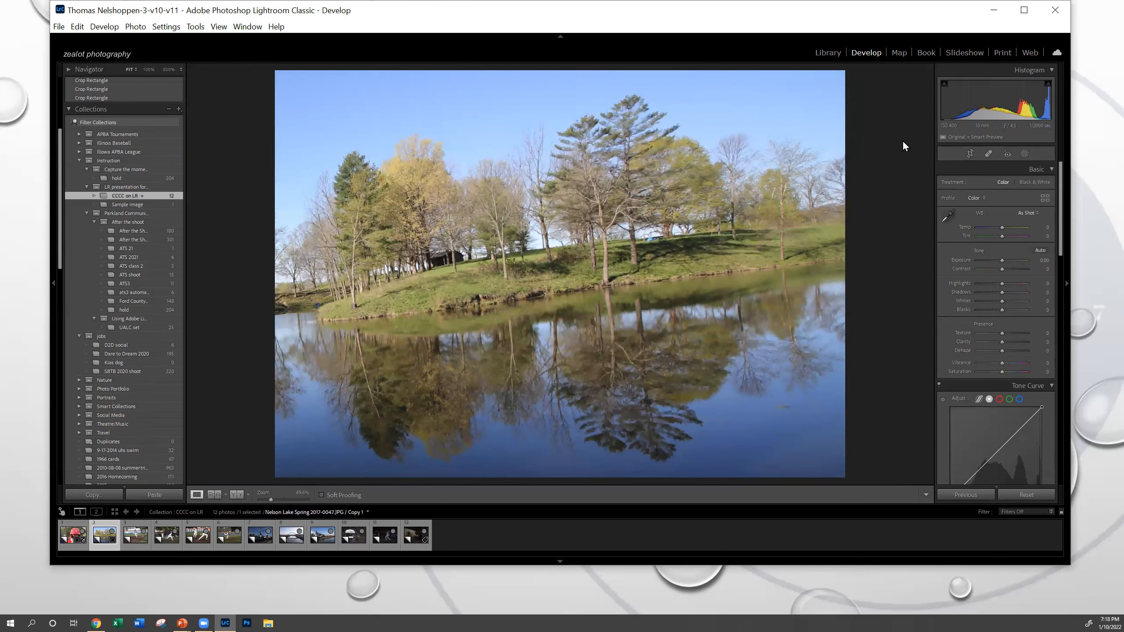
# Reopen the lake photo's crop, rotate it back to an angle of -0.94 and apply it
pyautogui.click(969, 152)
pyautogui.moveTo(735, 153); pyautogui.dragTo(746, 160)
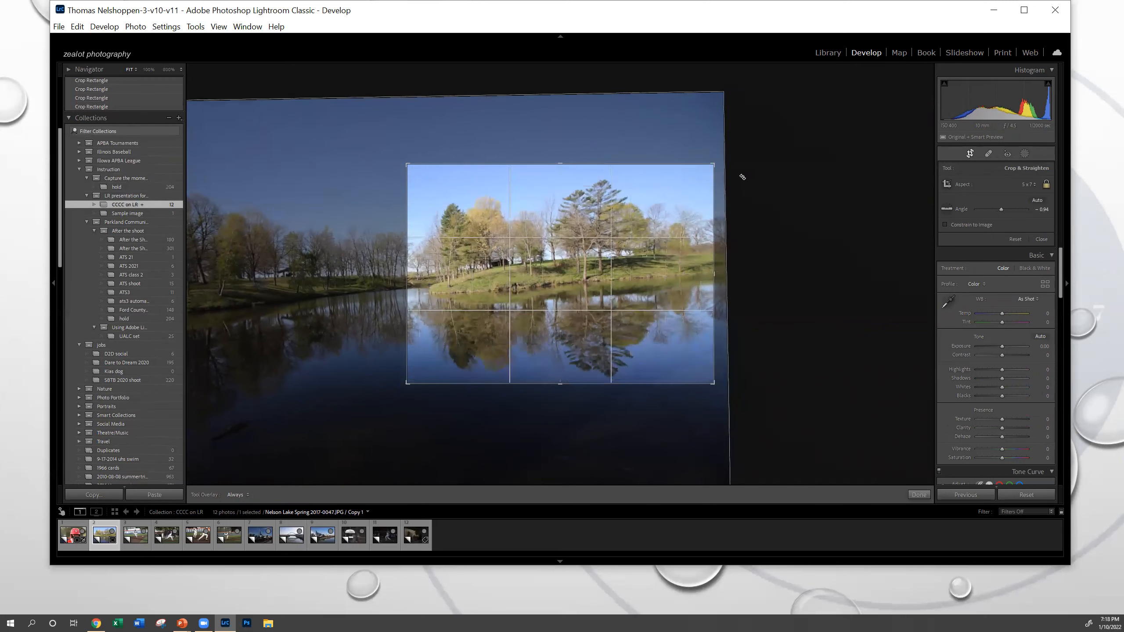
pyautogui.click(912, 490)
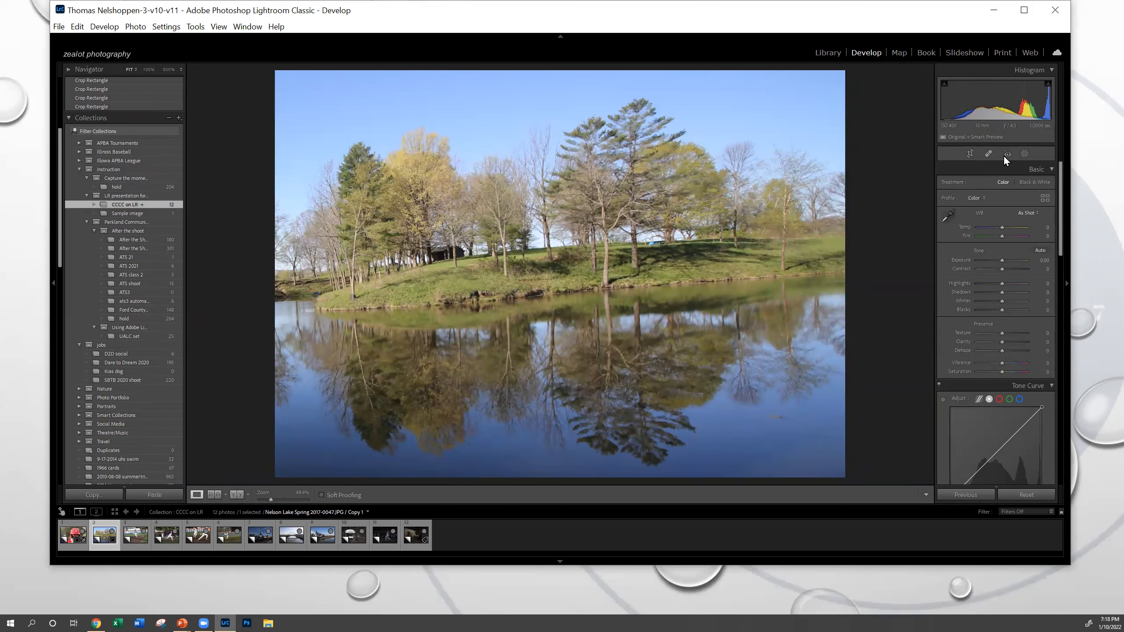
# Add a Select Sky mask to the lake photo and darken the sky with Exposure -0.40
pyautogui.click(1026, 154)
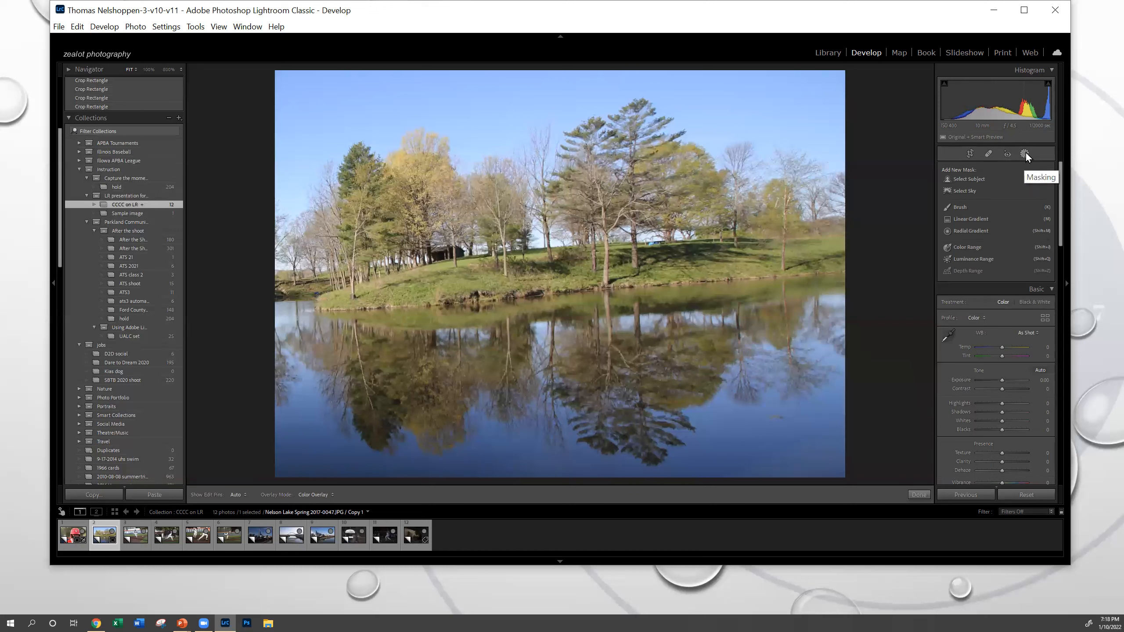
pyautogui.click(965, 191)
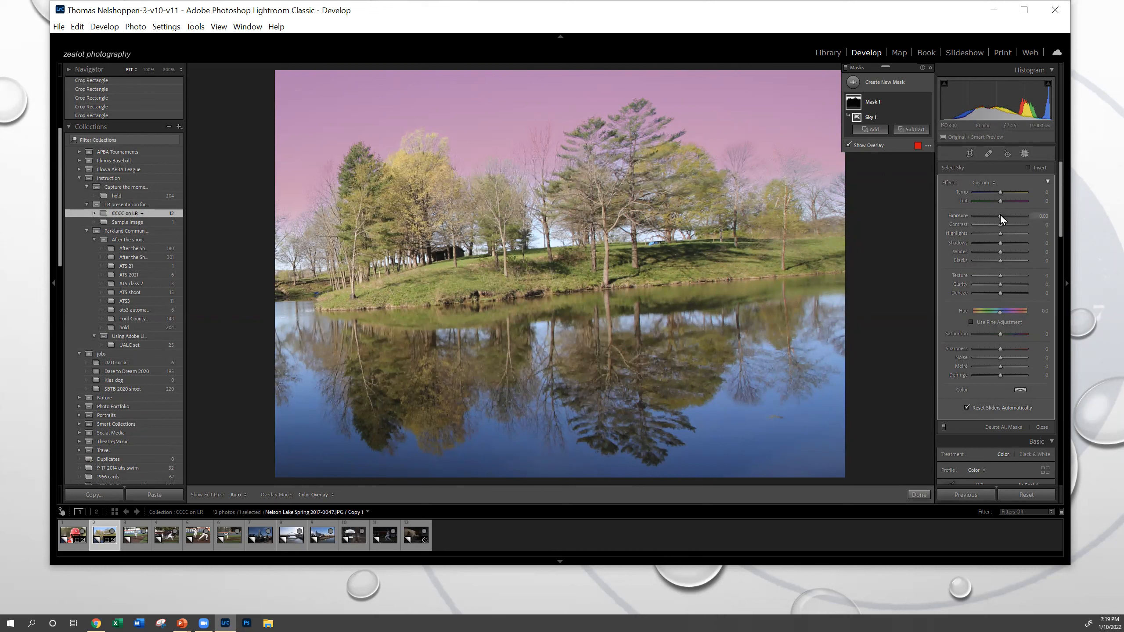
pyautogui.press('o')
pyautogui.scroll(-2, 1000, 214)
pyautogui.scroll(-2, 1001, 216)
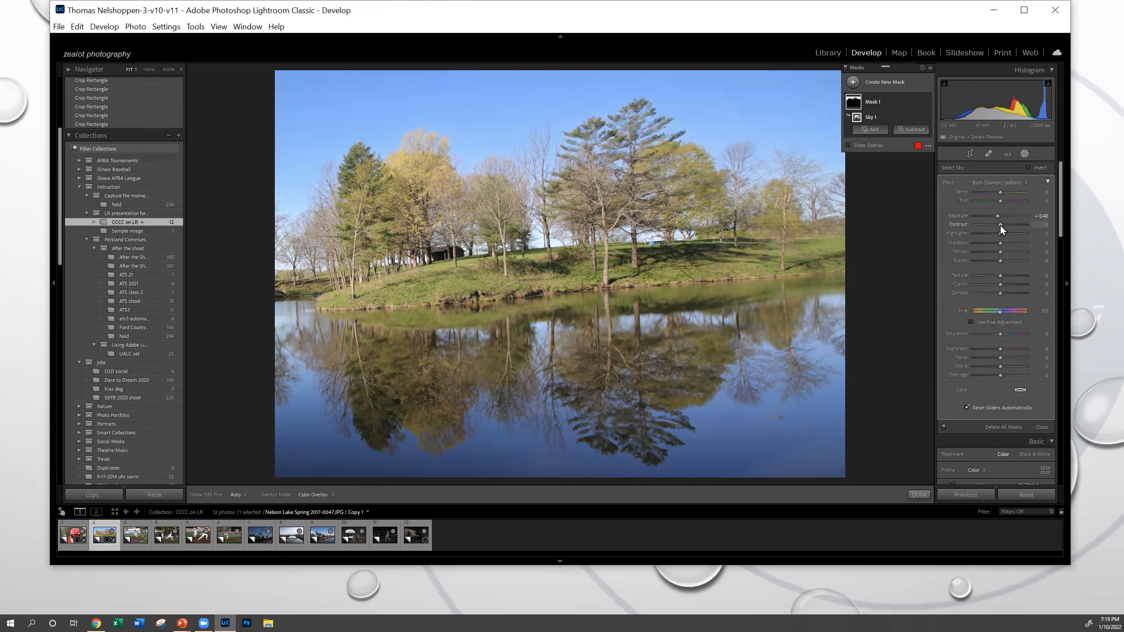
# Set the lake photo's overall Dehaze to +10 in the Basic adjustments
pyautogui.scroll(-5, 1001, 225)
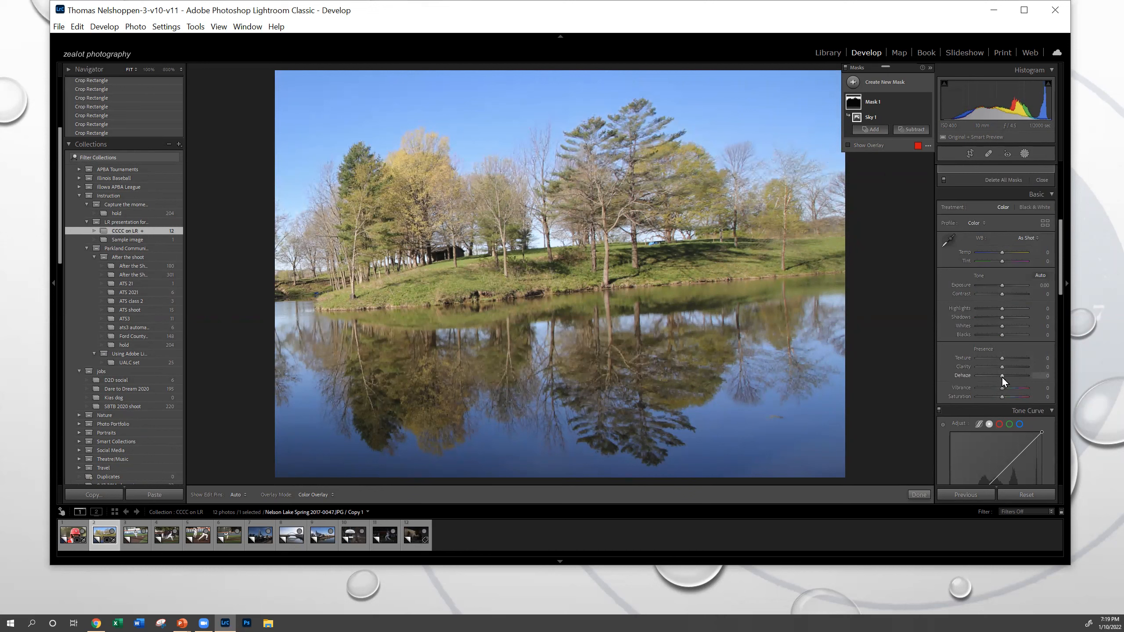
pyautogui.scroll(2, 1002, 377)
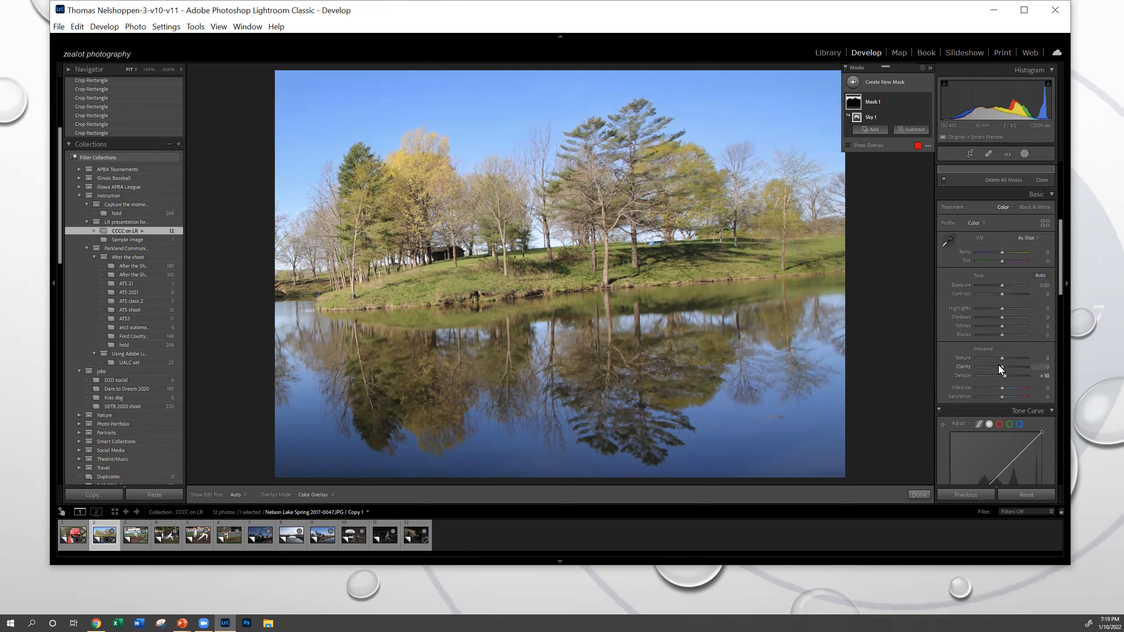
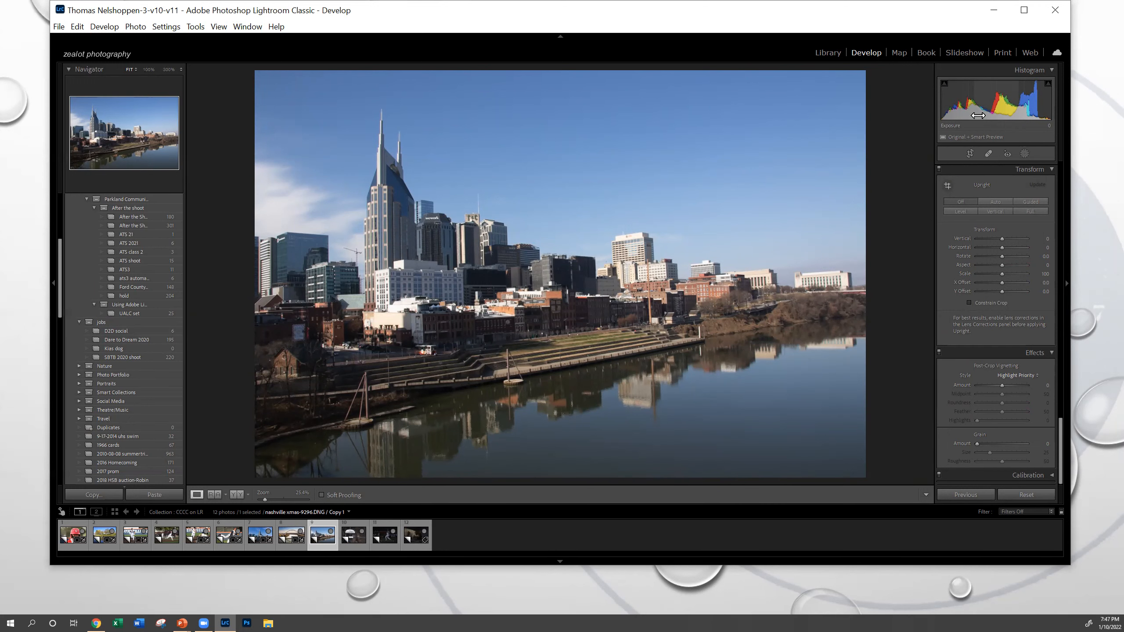
# Crop the city skyline photo at 16 x 10 around the buildings and riverbank, and turn on the shadow clipping display
pyautogui.click(970, 153)
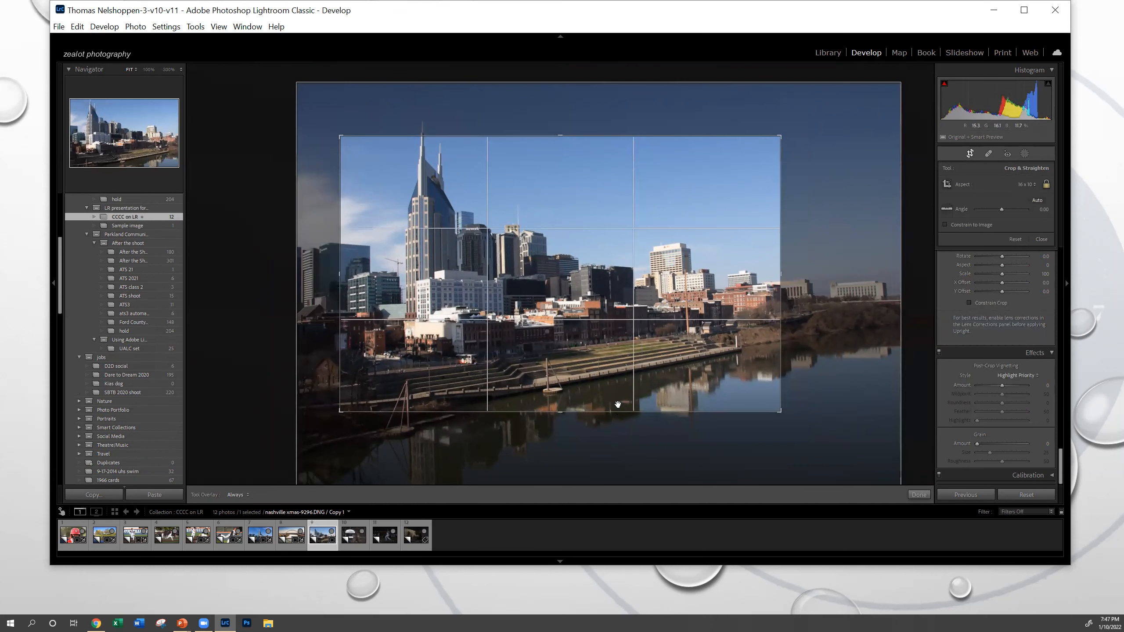
pyautogui.moveTo(624, 409); pyautogui.dragTo(632, 432)
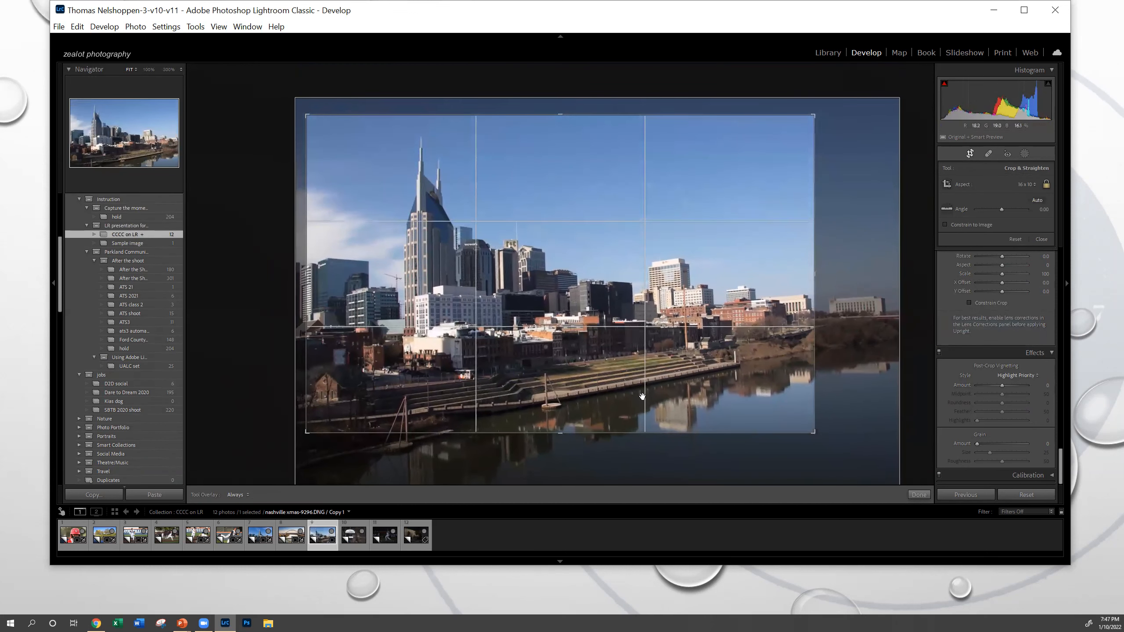
pyautogui.moveTo(812, 354); pyautogui.dragTo(832, 352)
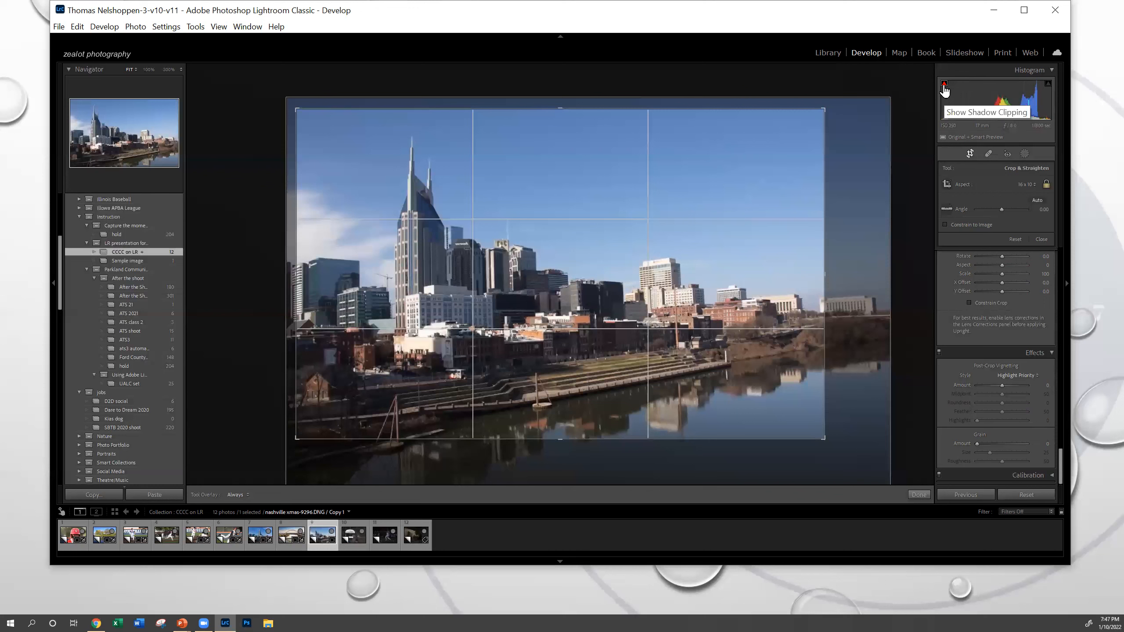
pyautogui.click(945, 89)
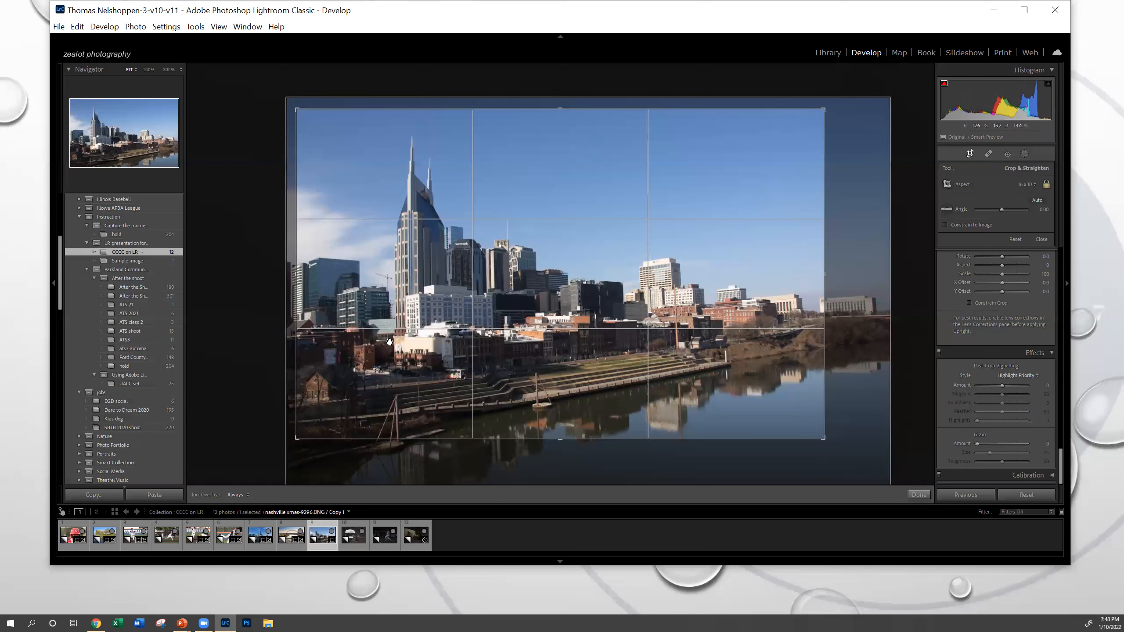
pyautogui.click(915, 497)
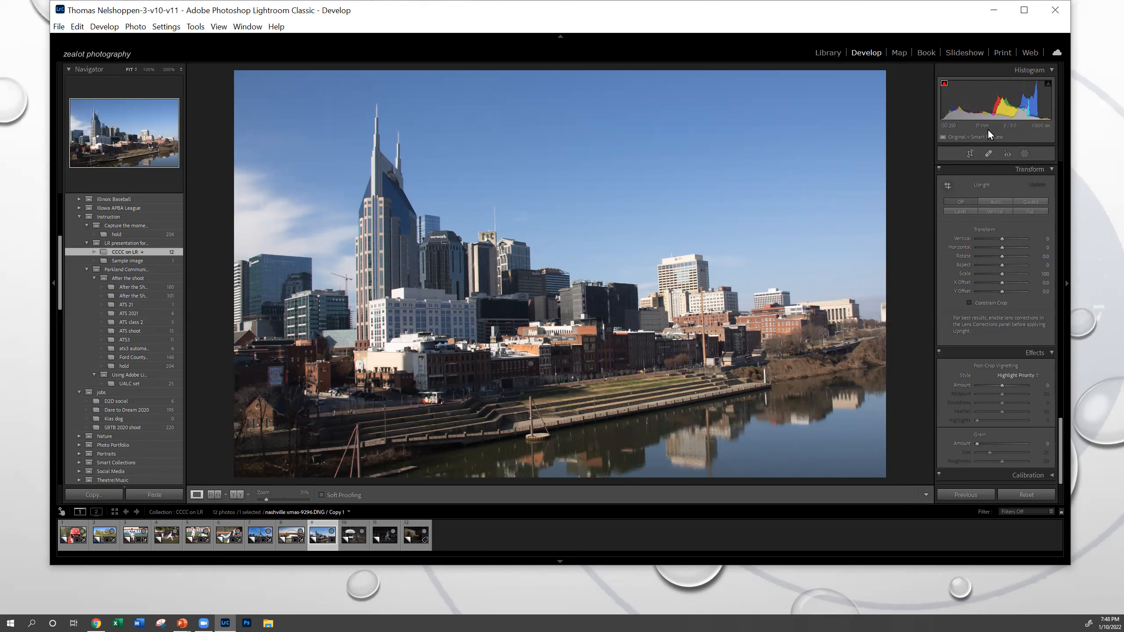
# Set the skyline photo's Exposure to +0.10 and Highlights to -70 in the Basic adjustments
pyautogui.scroll(6, 988, 237)
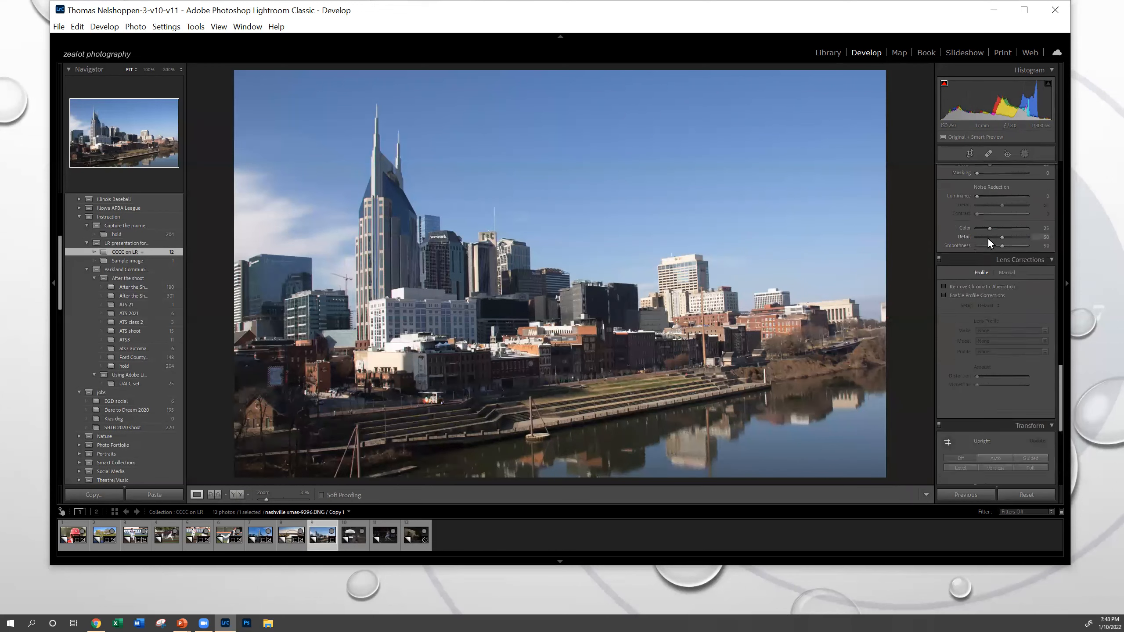
pyautogui.scroll(5, 991, 235)
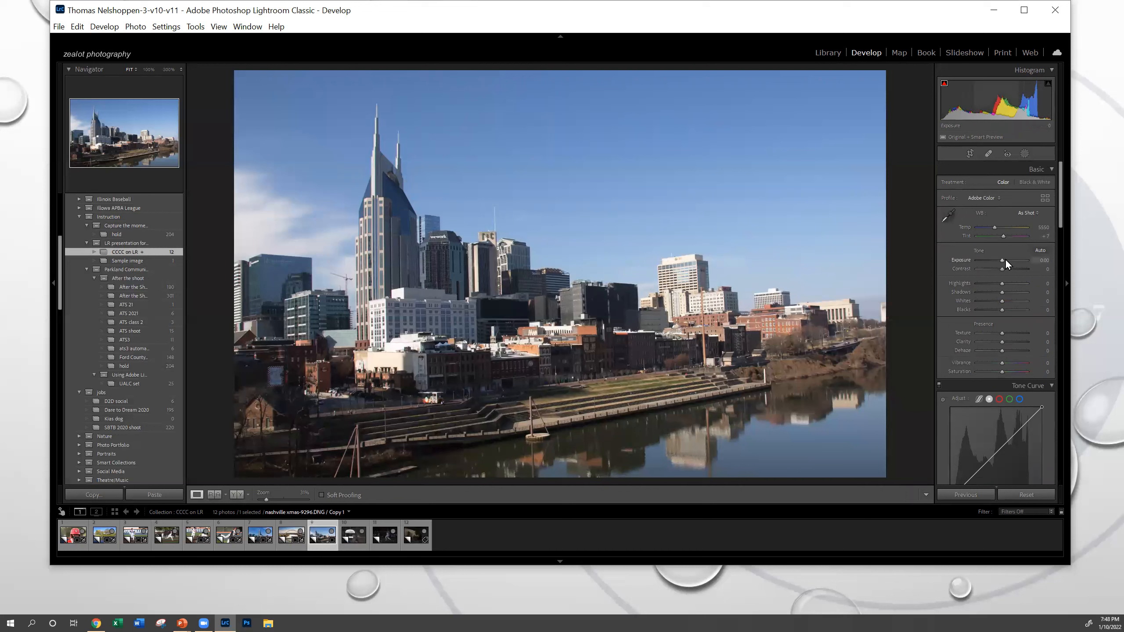
pyautogui.press('Up')
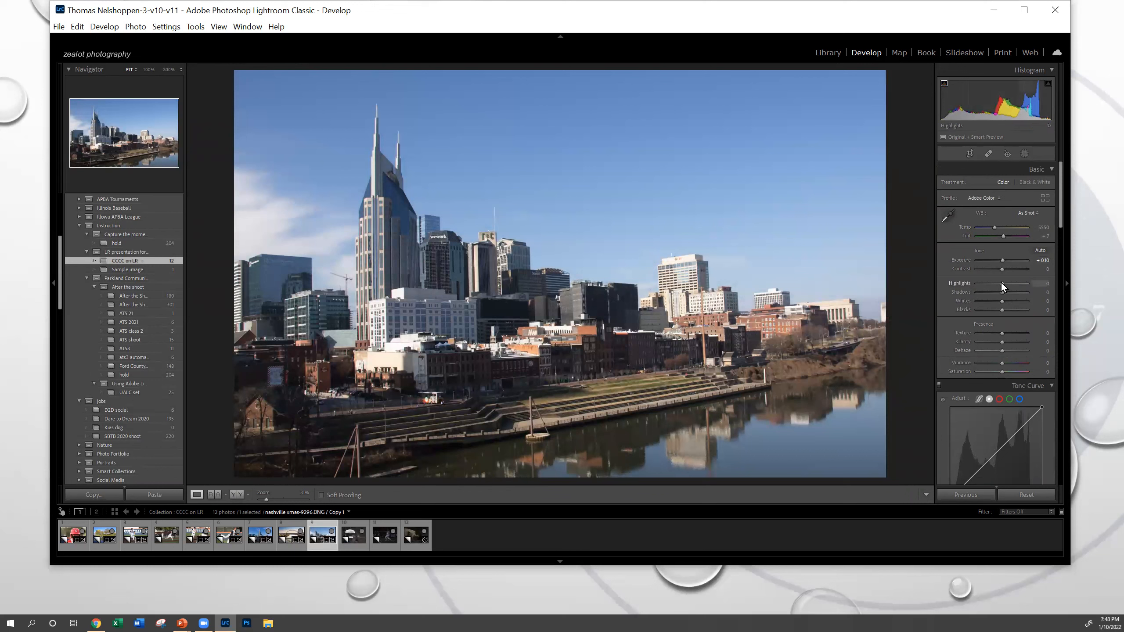
pyautogui.press('Down')
pyautogui.press('Down')
pyautogui.press('Down')
pyautogui.press('Down')
pyautogui.press('Down')
pyautogui.press('Down')
pyautogui.press('Down')
pyautogui.press('Down')
pyautogui.press('Down')
pyautogui.press('Down')
pyautogui.press('Down')
pyautogui.press('Down')
pyautogui.press('Down')
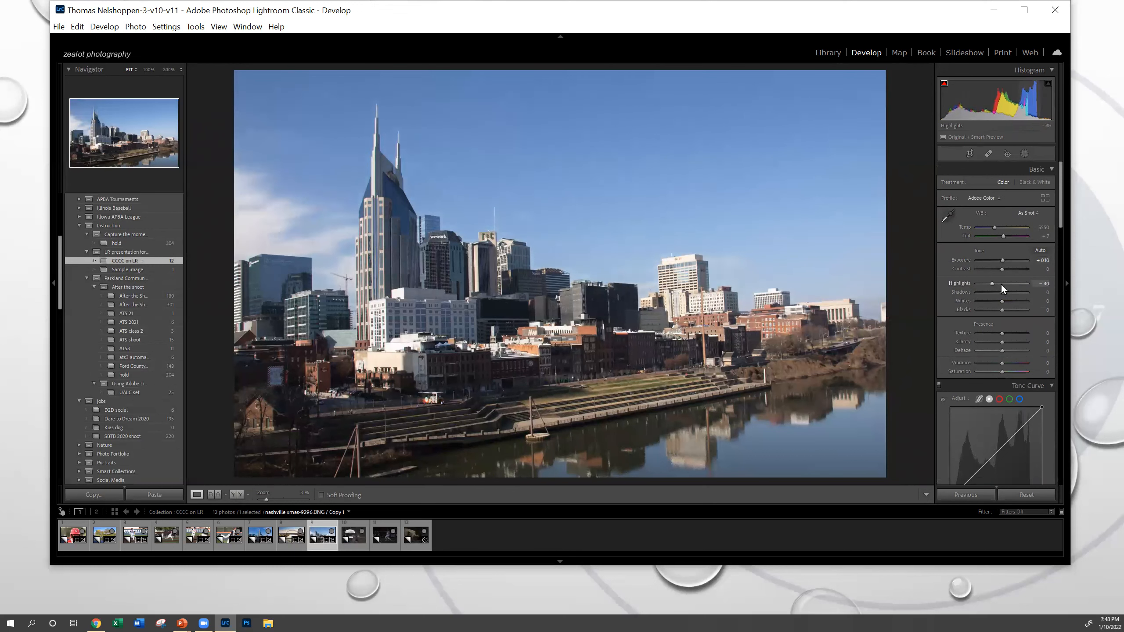
pyautogui.press('Down')
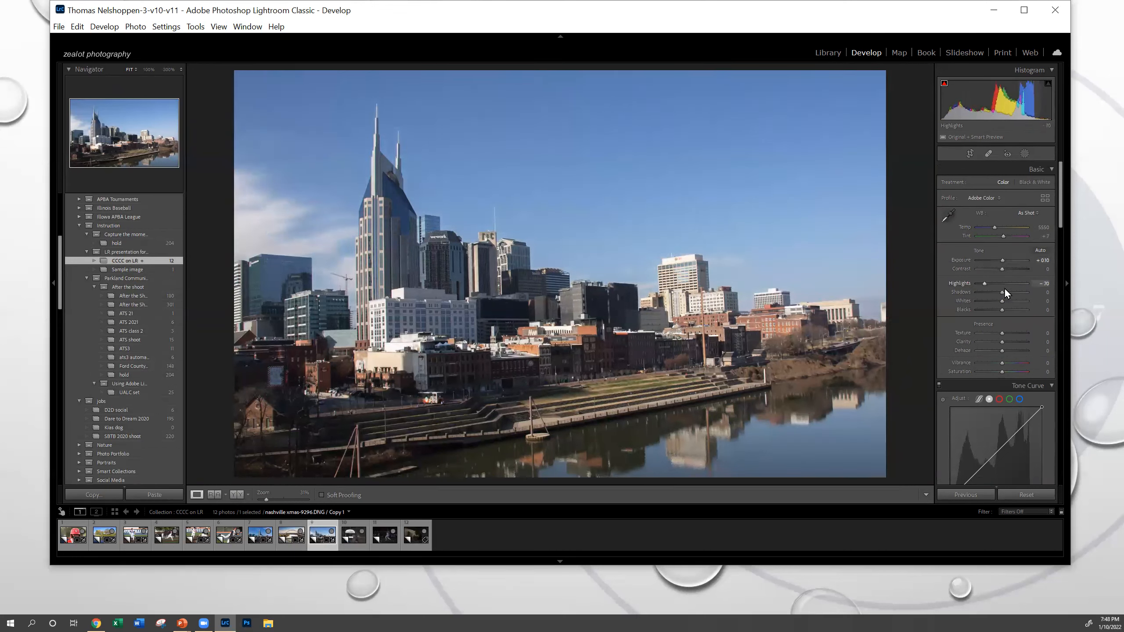
# Set the skyline photo's Shadows to +25, Whites to +20 and Blacks to -20
pyautogui.press('Up')
pyautogui.press('Up')
pyautogui.press('Up')
pyautogui.press('Up')
pyautogui.press('Up')
pyautogui.press('Up')
pyautogui.press('Up')
pyautogui.press('Up')
pyautogui.press('Up')
pyautogui.press('Down')
pyautogui.press('Down')
pyautogui.press('Down')
pyautogui.press('Down')
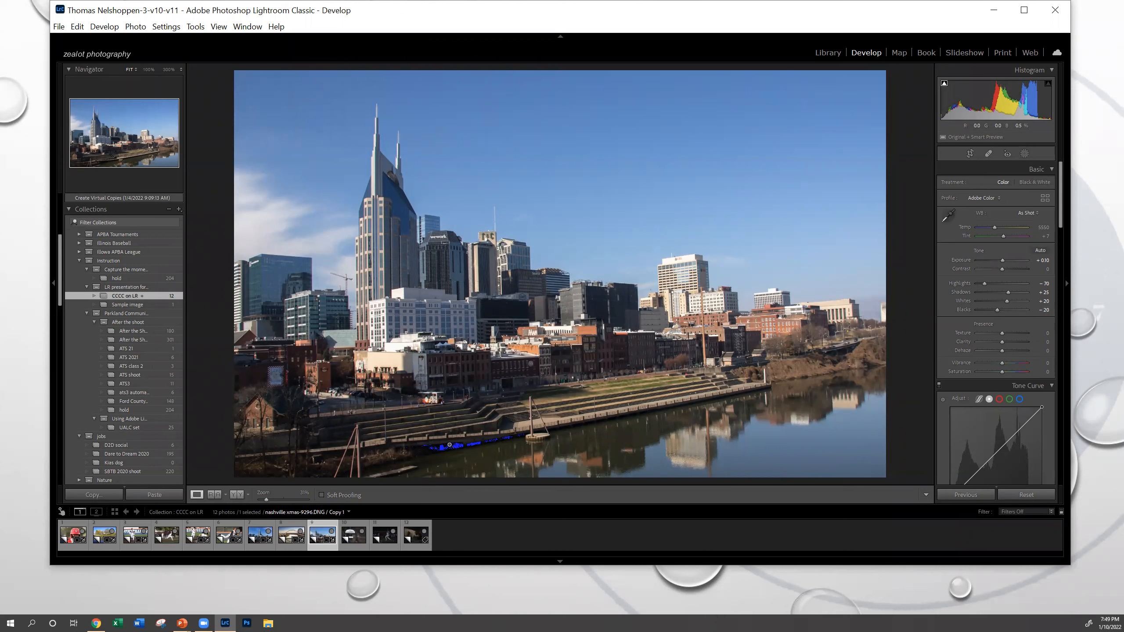
# Turn off the shadow clipping display and examine the dark area beneath the riverside walkway at high magnification
pyautogui.click(945, 85)
pyautogui.click(447, 442)
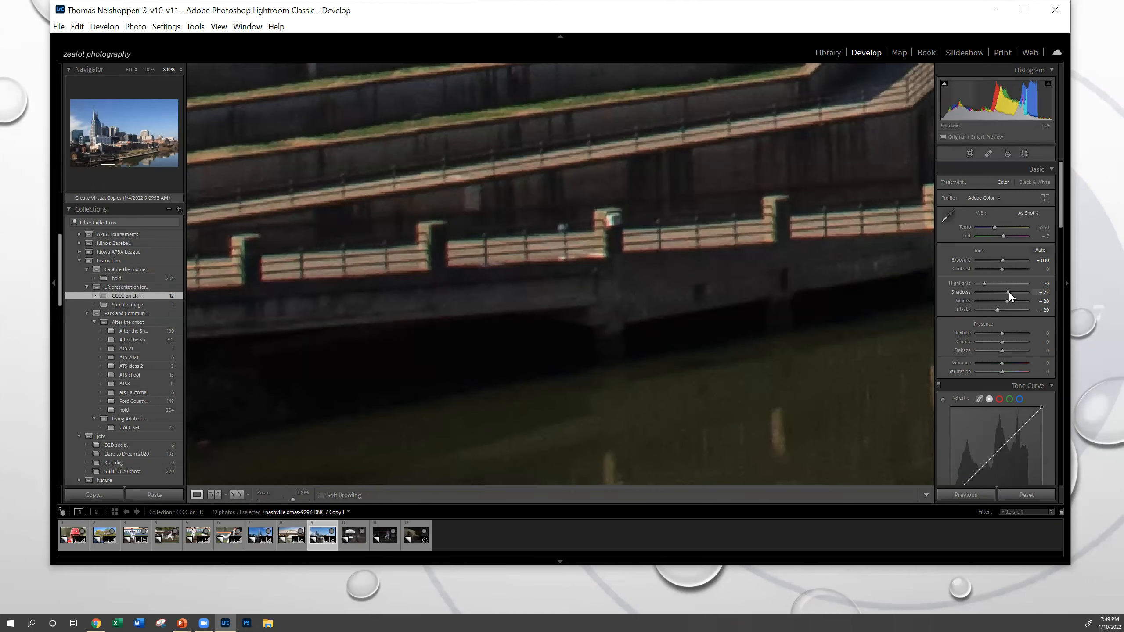
pyautogui.moveTo(1008, 292); pyautogui.dragTo(1008, 292)
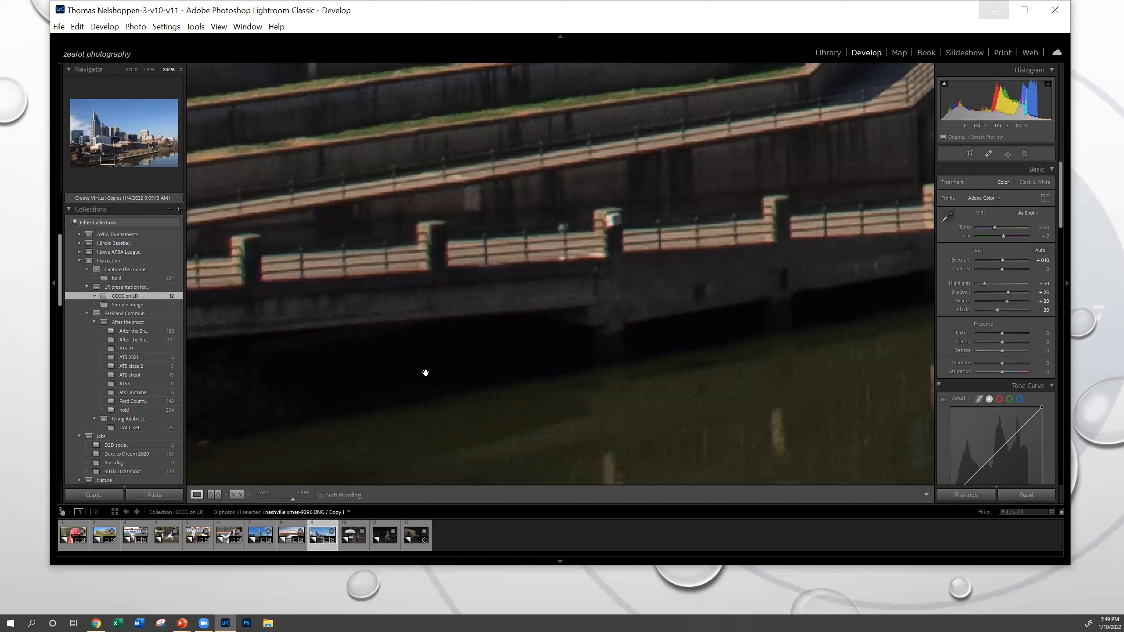
pyautogui.click(464, 319)
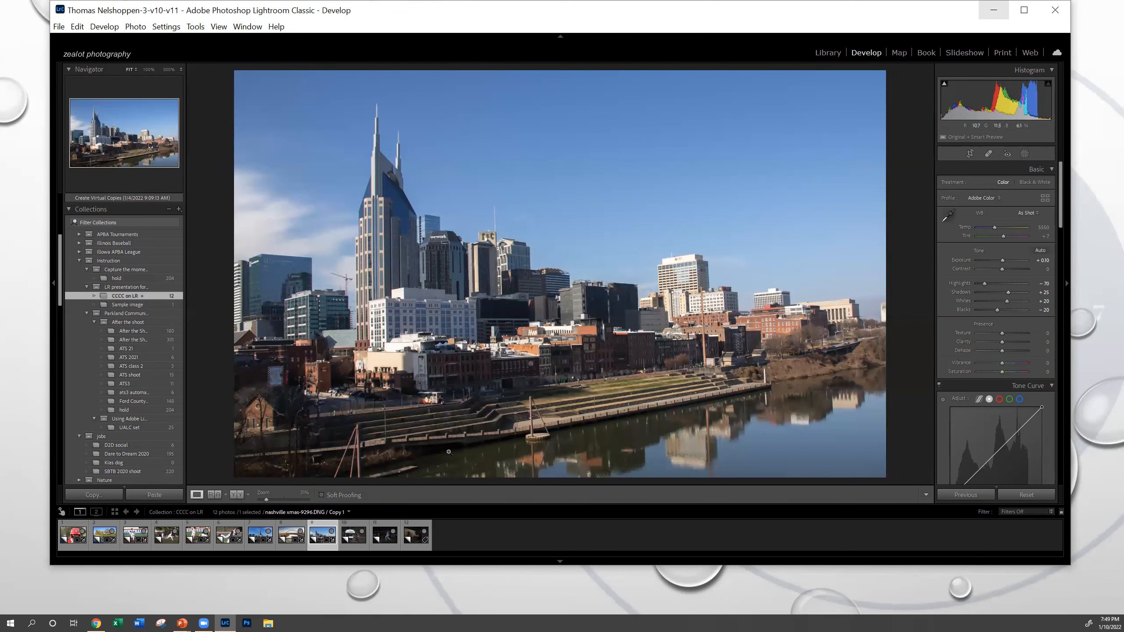
# Increase the skyline photo's Sharpening Amount and set the sharpening Masking to 65
pyautogui.click(1026, 495)
pyautogui.scroll(-20, 992, 241)
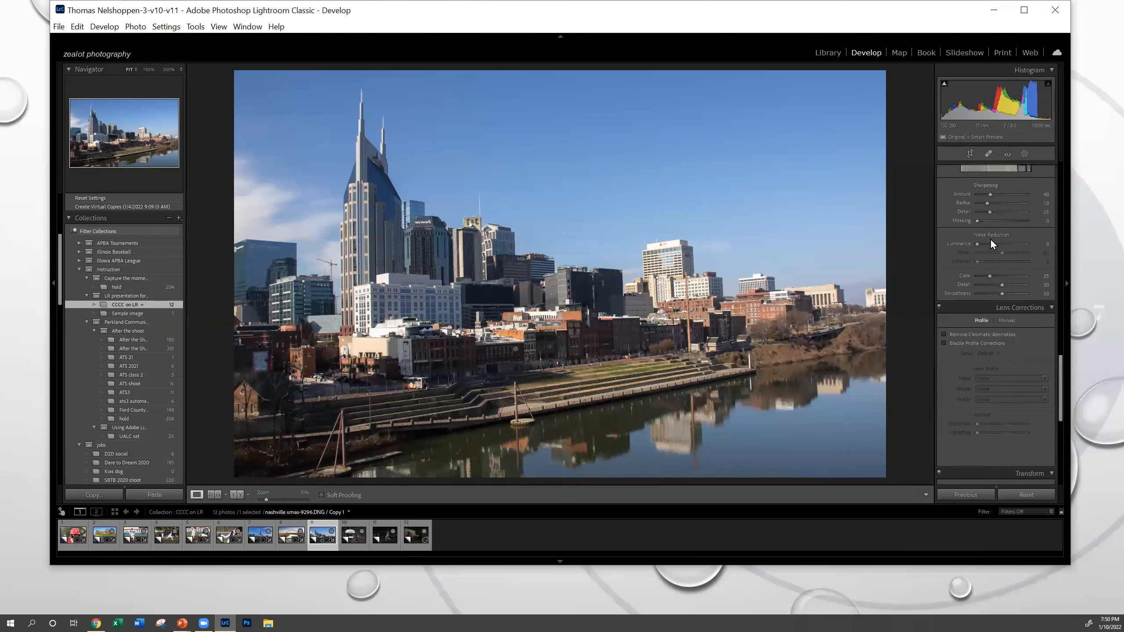
pyautogui.scroll(3, 990, 239)
pyautogui.scroll(-3, 991, 239)
pyautogui.click(1010, 220)
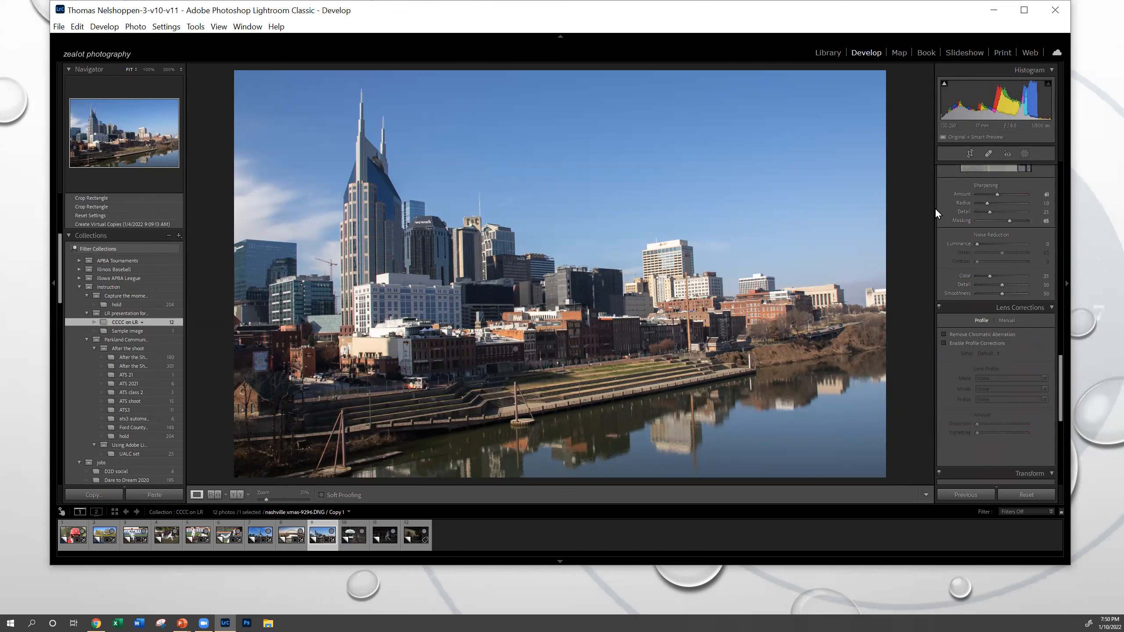
# Remove chromatic aberration and enable lens profile corrections on the skyline photo while checking the tower's edges up close
pyautogui.click(365, 115)
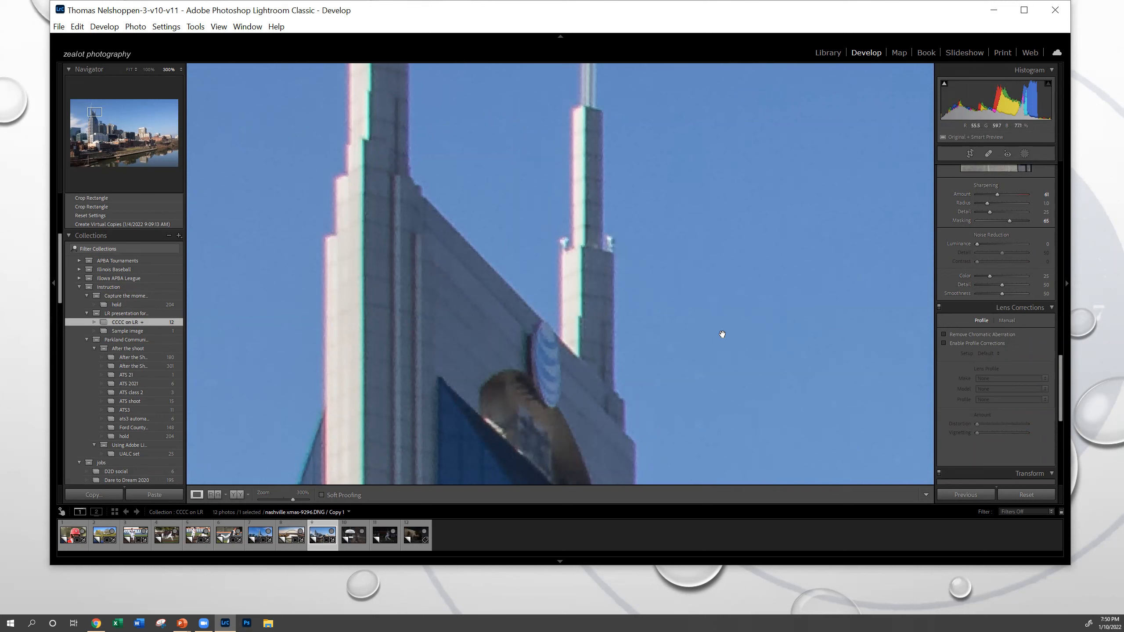
pyautogui.click(943, 334)
pyautogui.click(944, 343)
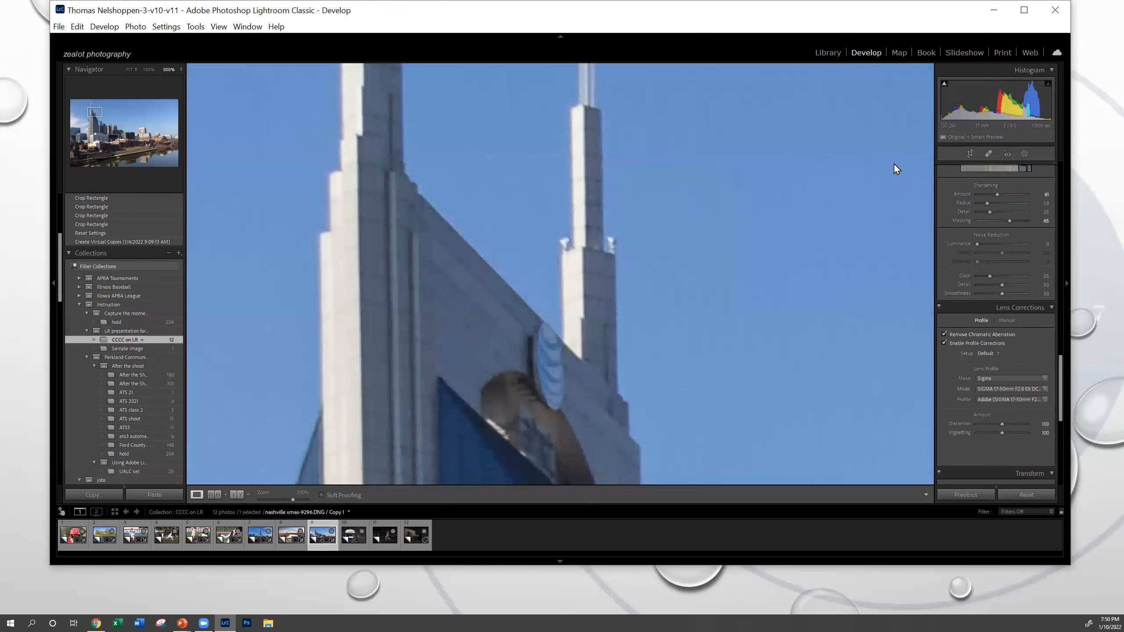
pyautogui.click(651, 274)
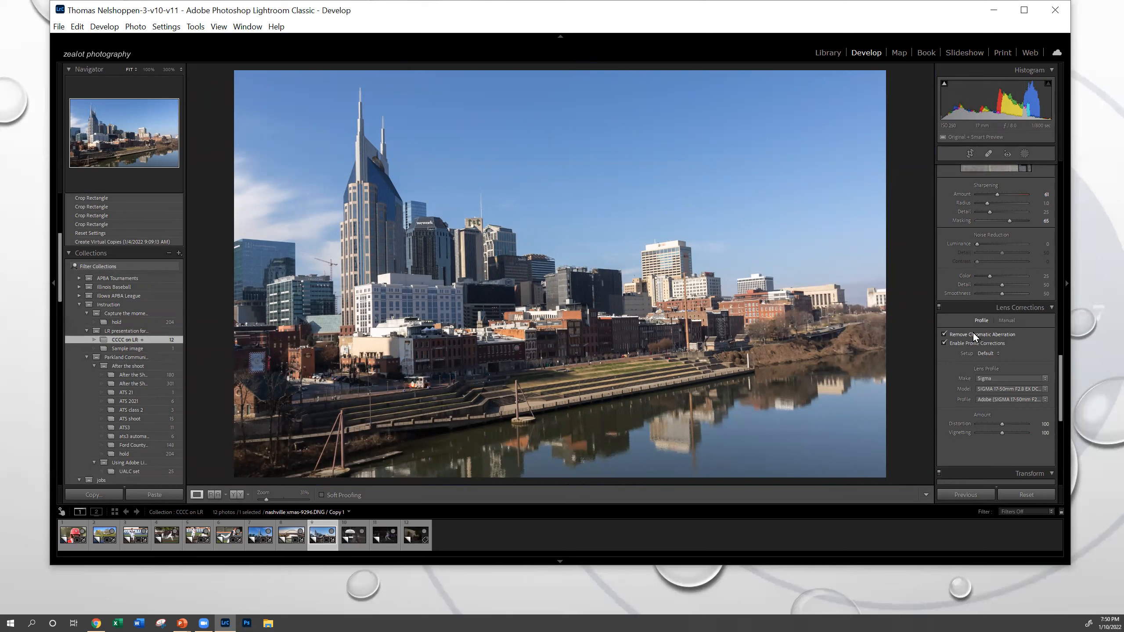
pyautogui.scroll(-7, 996, 385)
# Open the dark cat photo and clear away the Lightroom and PowerPoint windows to show the desktop wallpaper
pyautogui.click(416, 536)
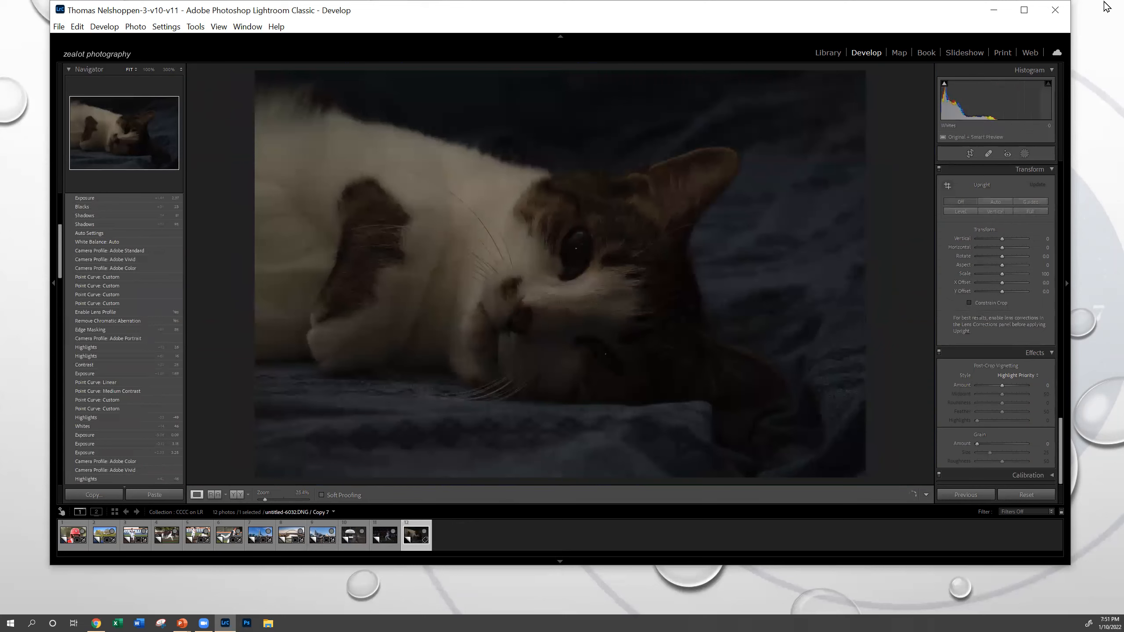
pyautogui.click(994, 10)
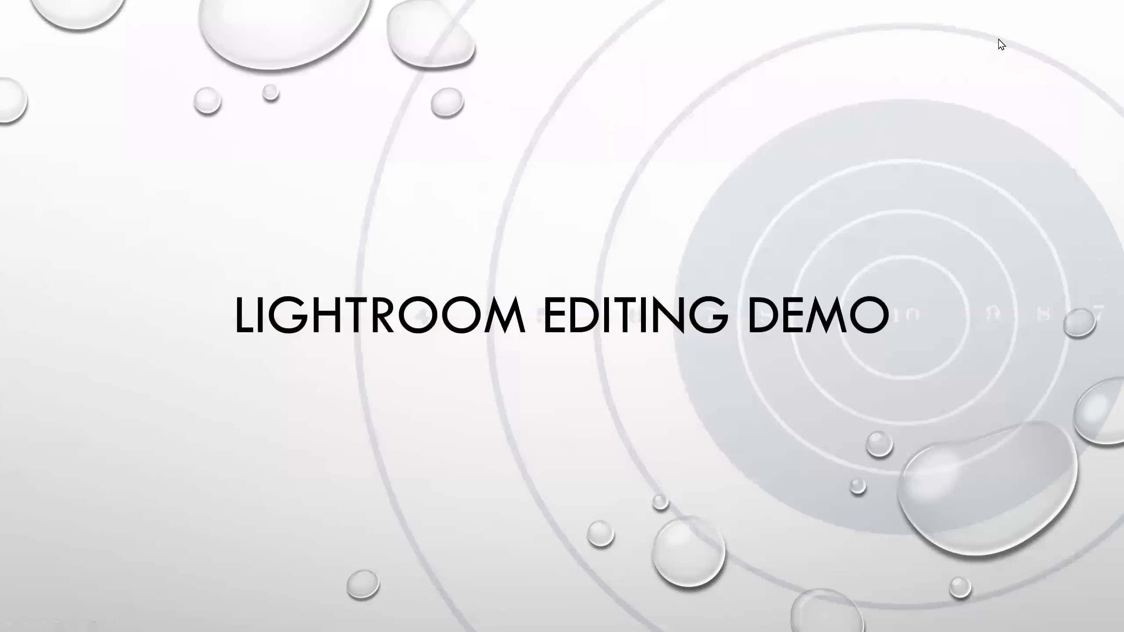
pyautogui.press('Escape')
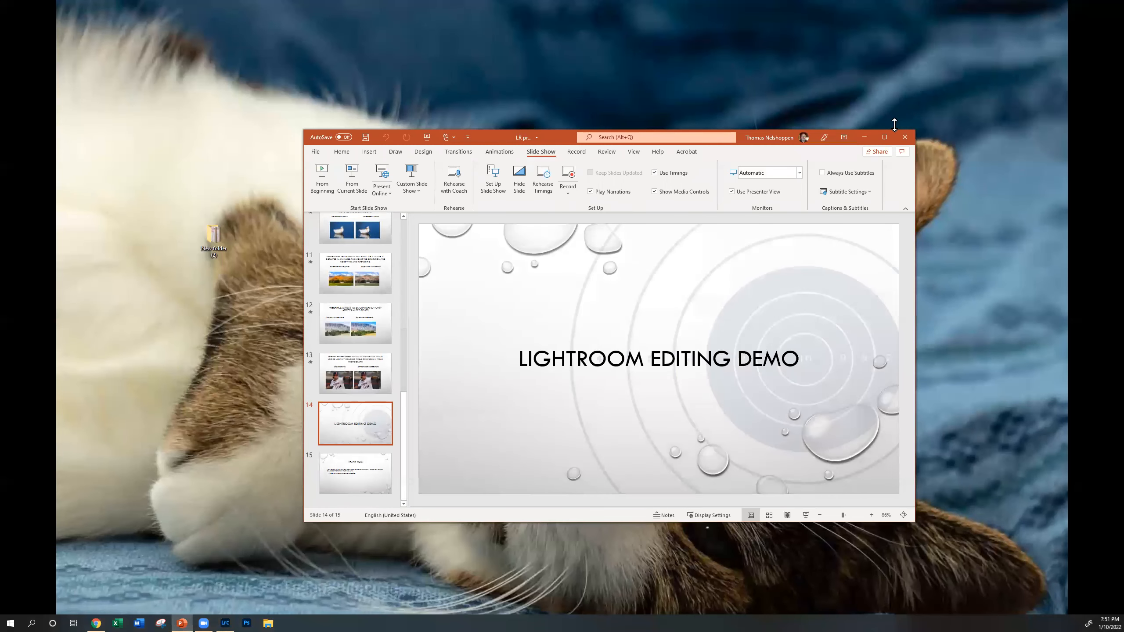
pyautogui.click(865, 135)
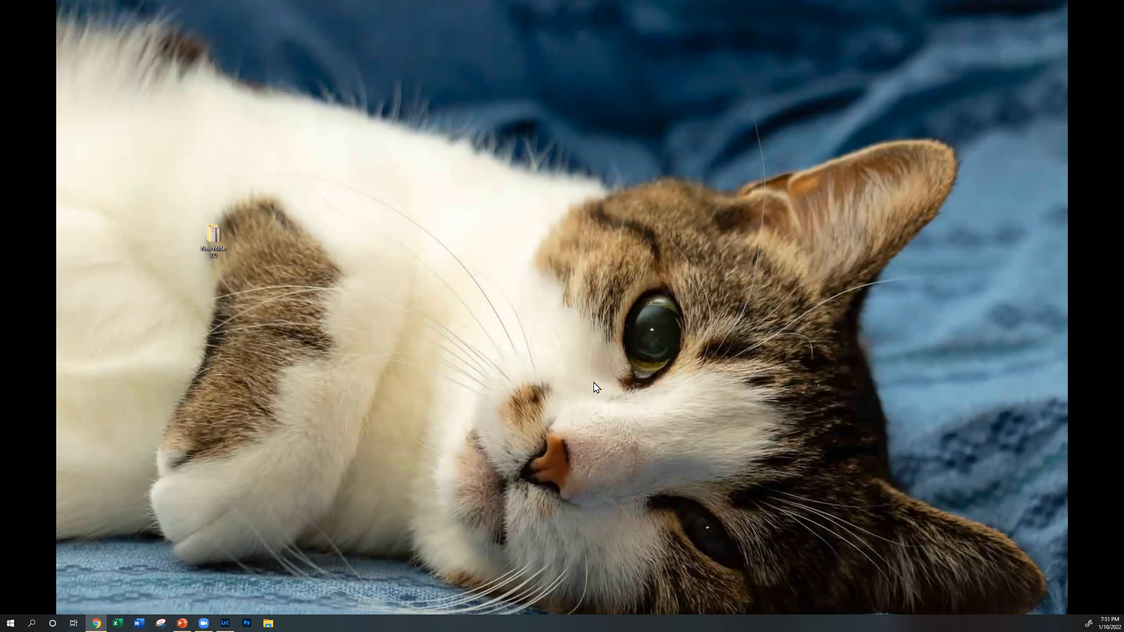
# Compare the dark cat photo in Lightroom with the finished version used as the desktop wallpaper
pyautogui.click(225, 624)
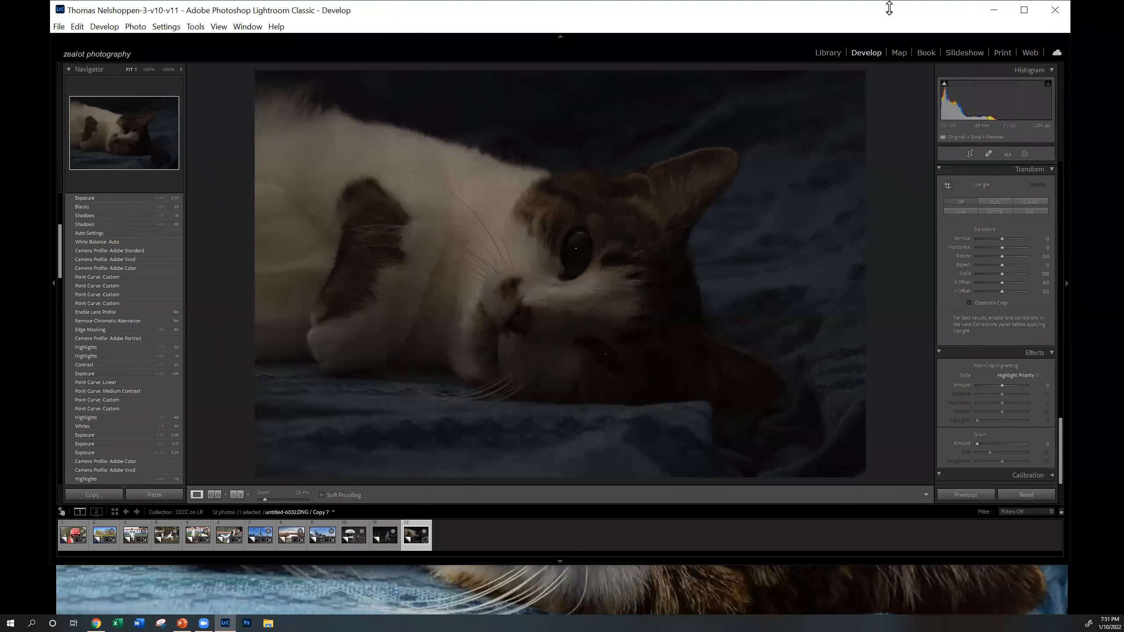
pyautogui.click(992, 10)
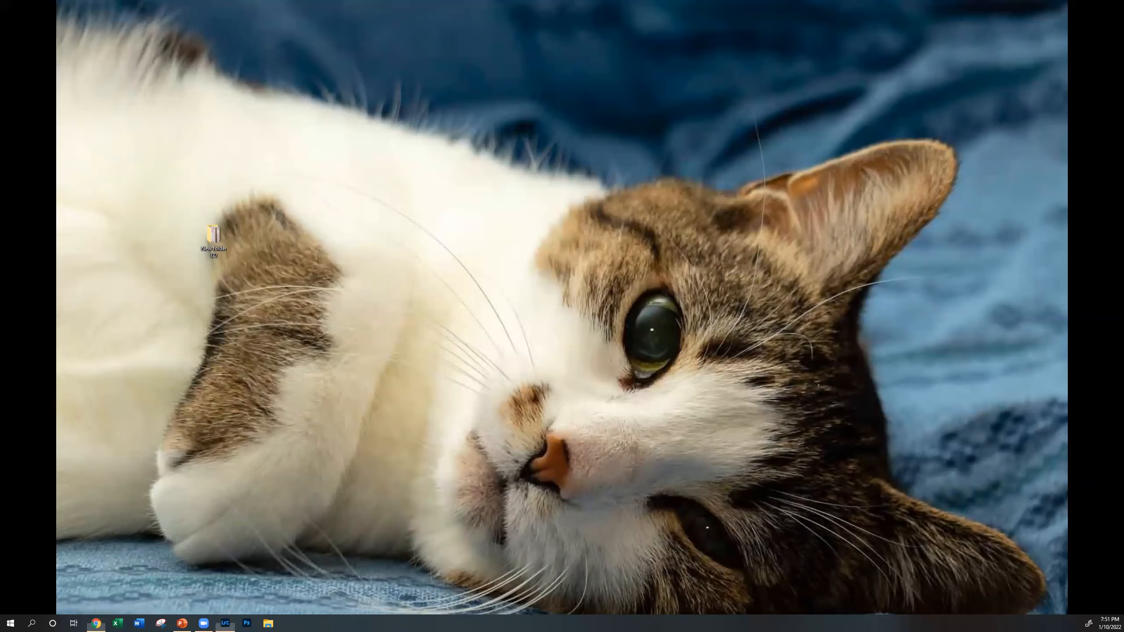
pyautogui.click(225, 624)
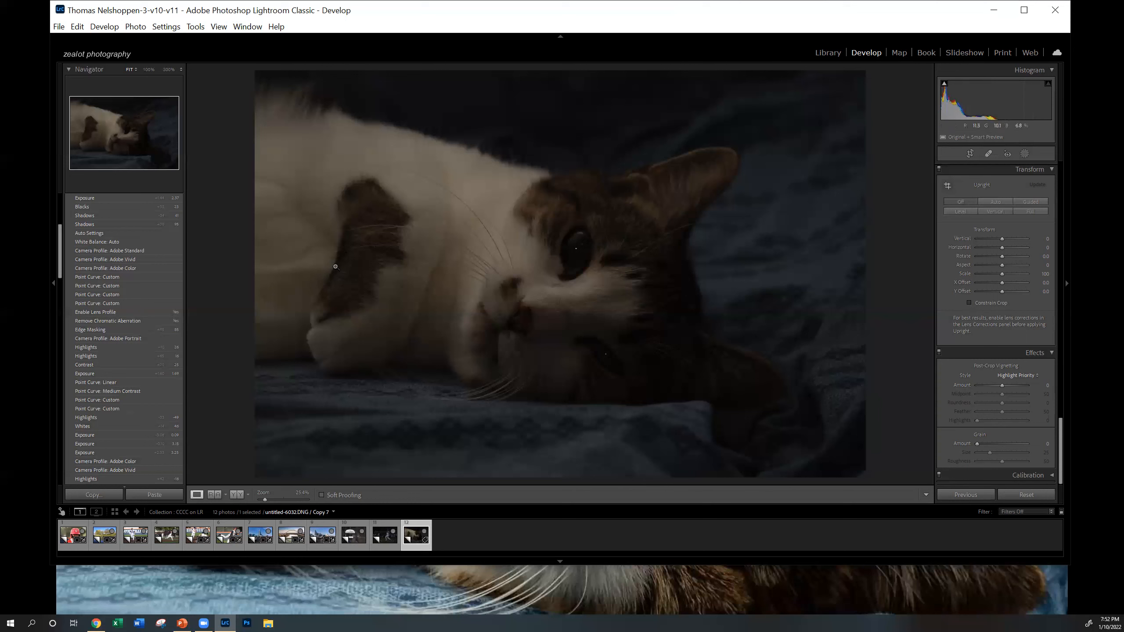
pyautogui.click(225, 624)
pyautogui.click(224, 623)
# Reset the cat photo's develop settings and crop it at 16 x 10 tightly around the cat
pyautogui.click(1036, 494)
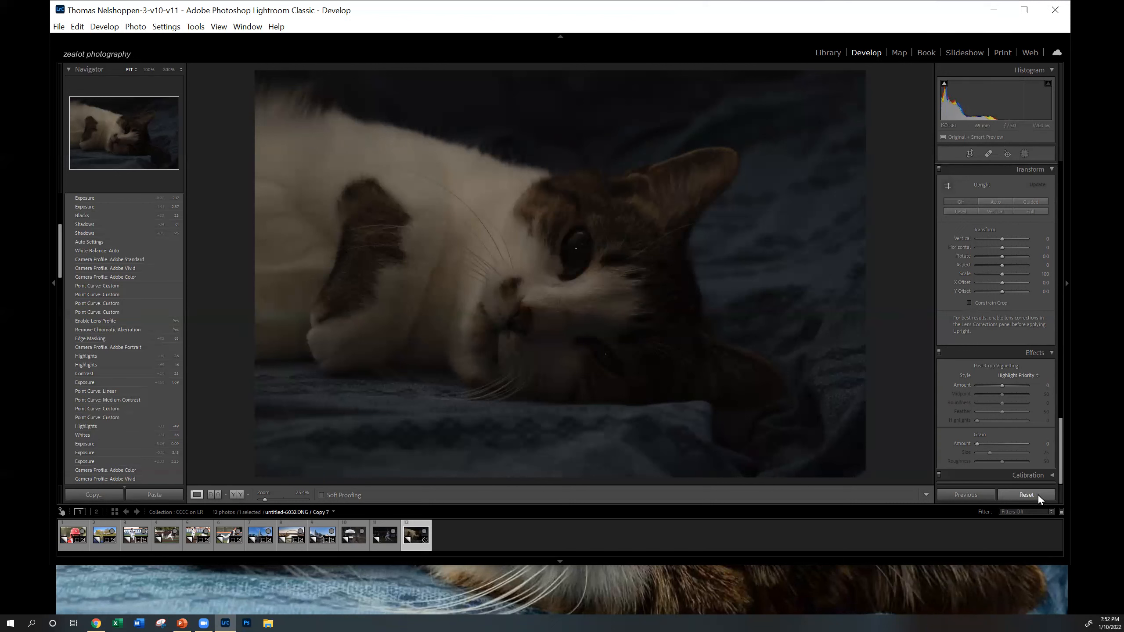
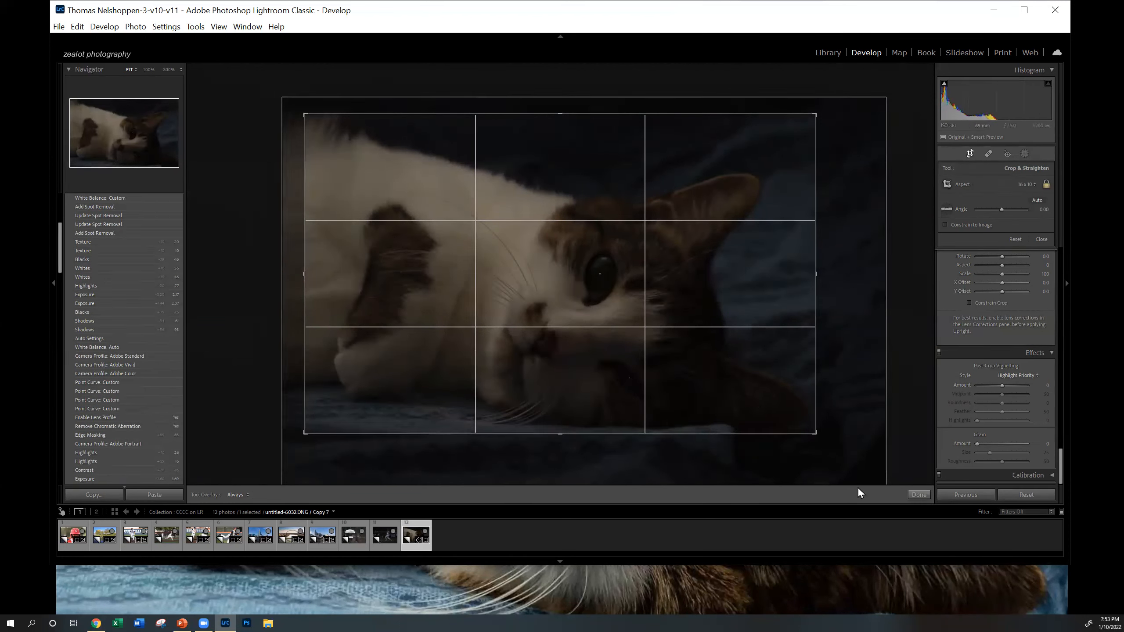
pyautogui.click(919, 494)
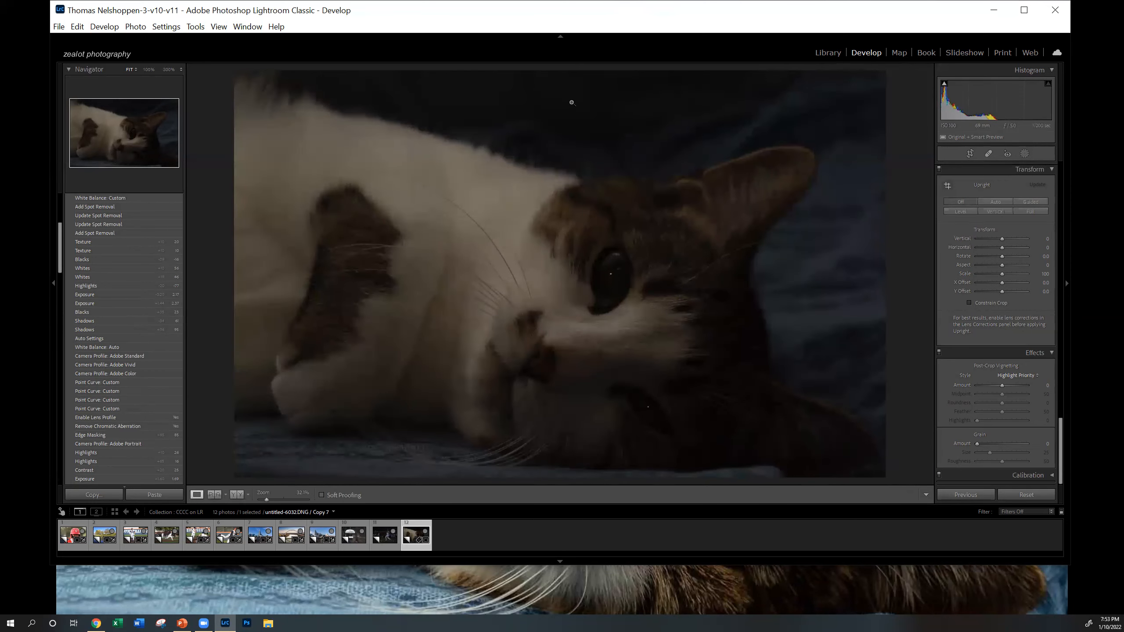
# Keep the cat photo's white balance at As Shot and apply the Auto tone adjustment
pyautogui.scroll(15, 994, 192)
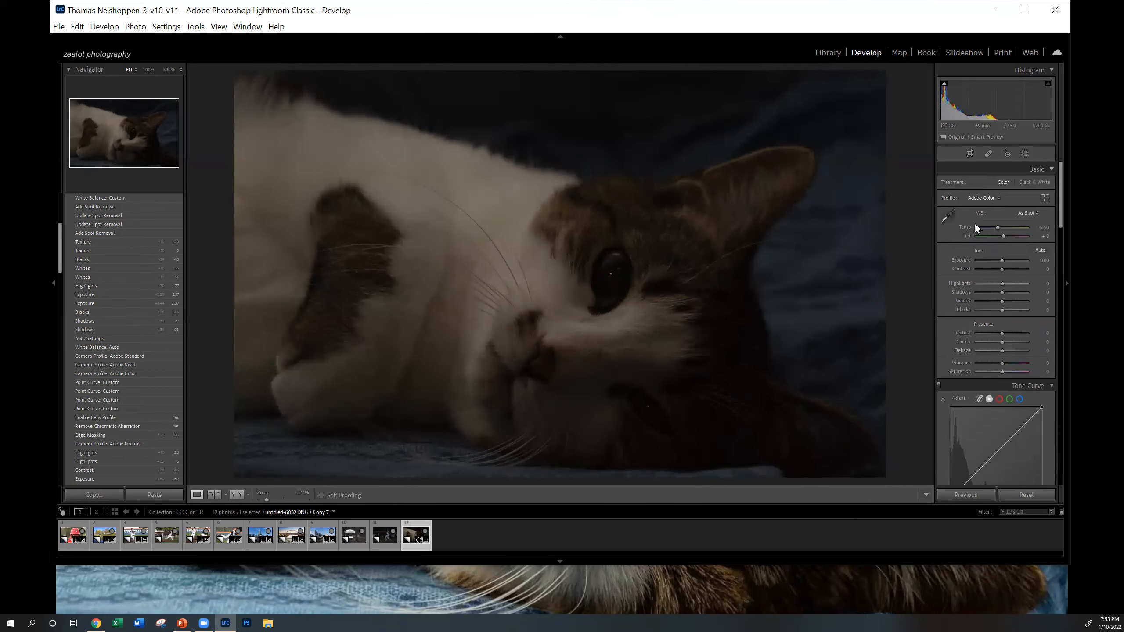
pyautogui.click(1027, 214)
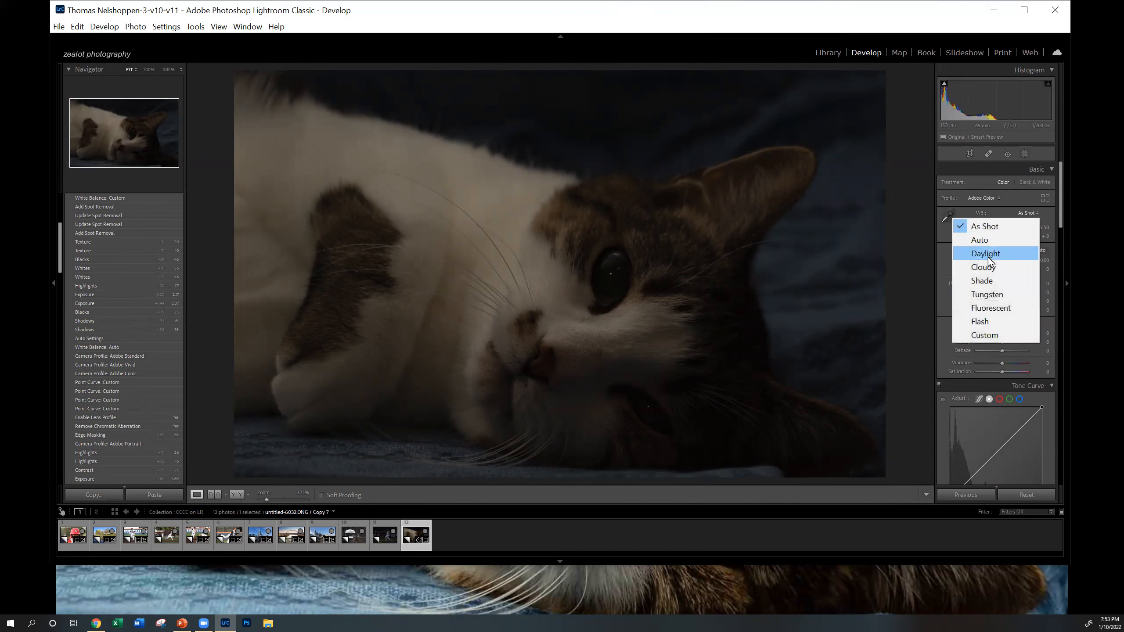
pyautogui.click(986, 228)
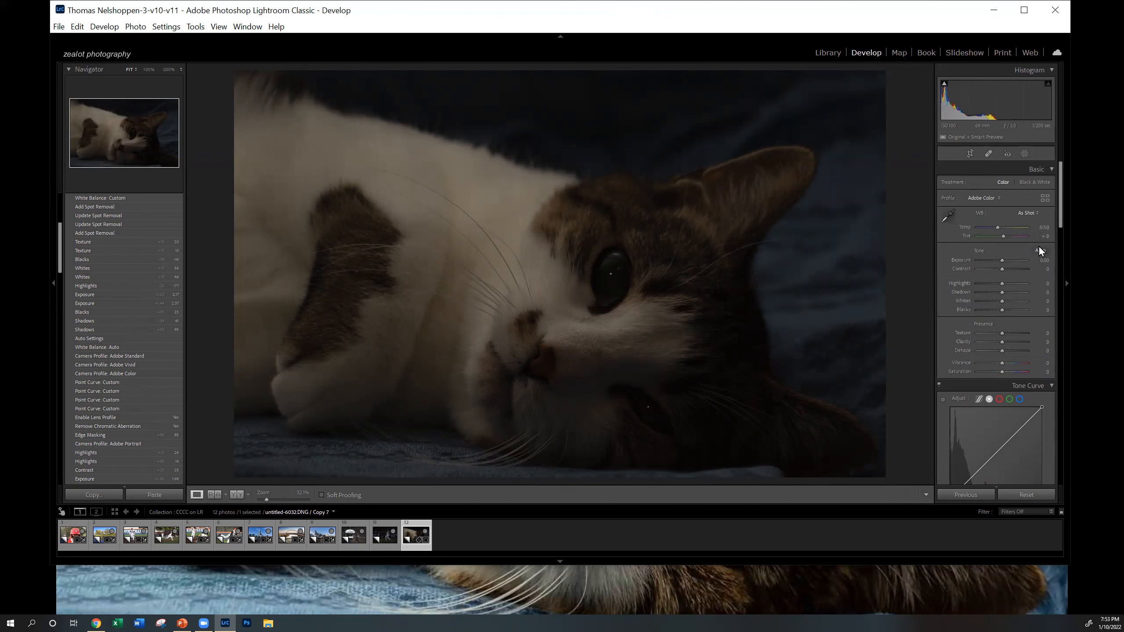
pyautogui.click(1042, 251)
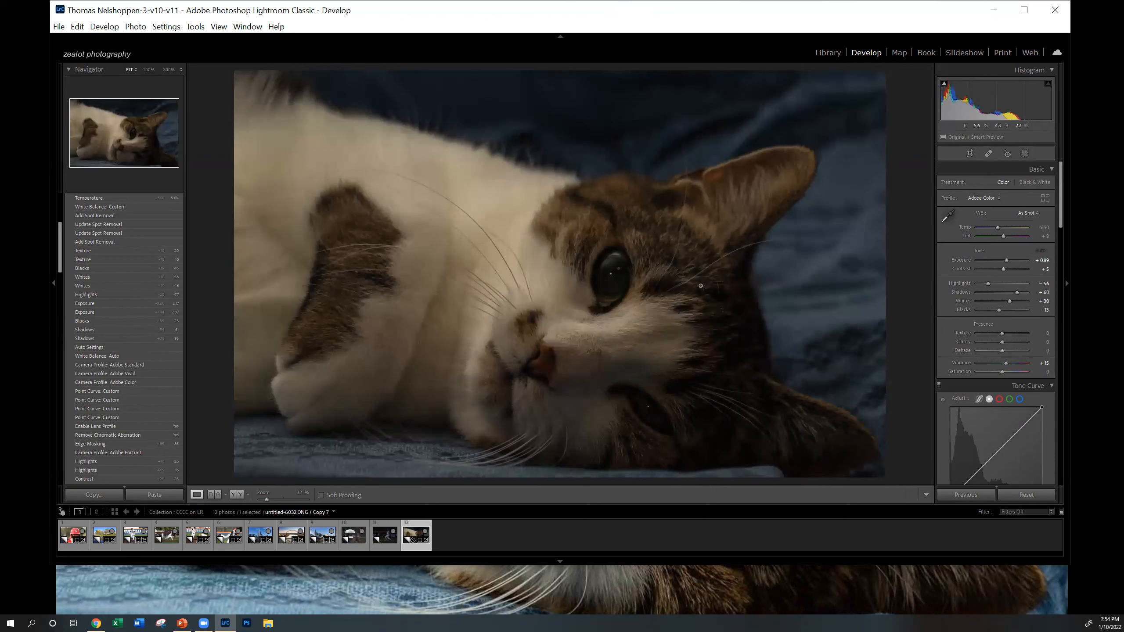
# Refine the cat photo's tone with Exposure +2.49, Contrast +17, Highlights -66 and Whites +52
pyautogui.moveTo(1006, 260); pyautogui.dragTo(1009, 264)
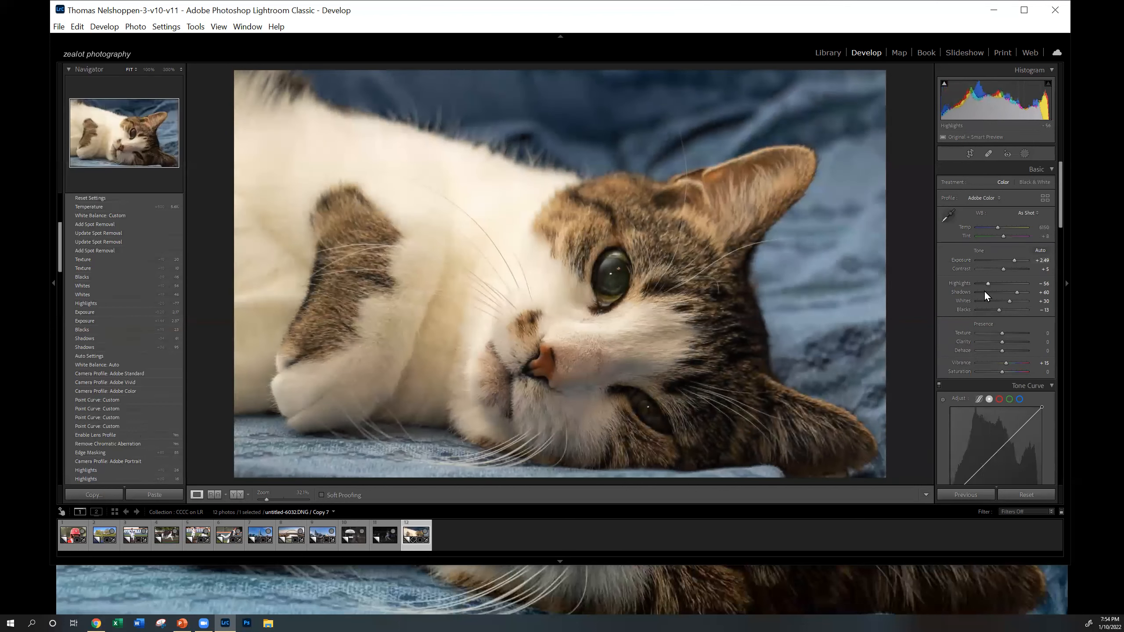
pyautogui.moveTo(987, 283); pyautogui.dragTo(984, 284)
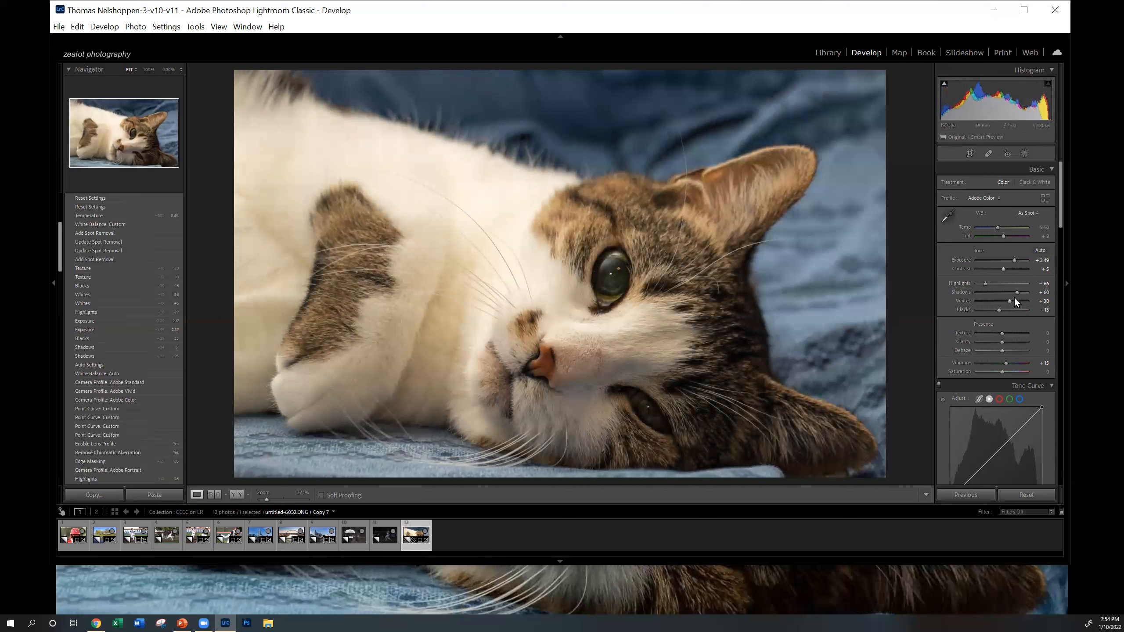
pyautogui.click(1014, 301)
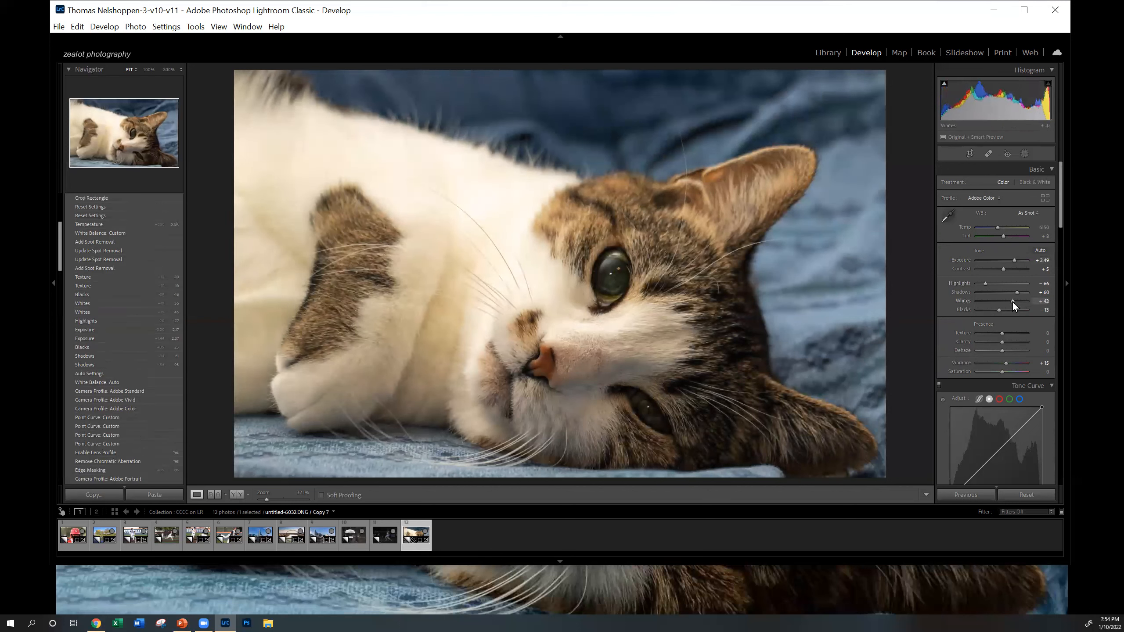
pyautogui.moveTo(1012, 301); pyautogui.dragTo(1006, 270)
# Remove the white speck in the brown fur of the cat's leg with a small Heal spot
pyautogui.click(357, 271)
pyautogui.click(989, 153)
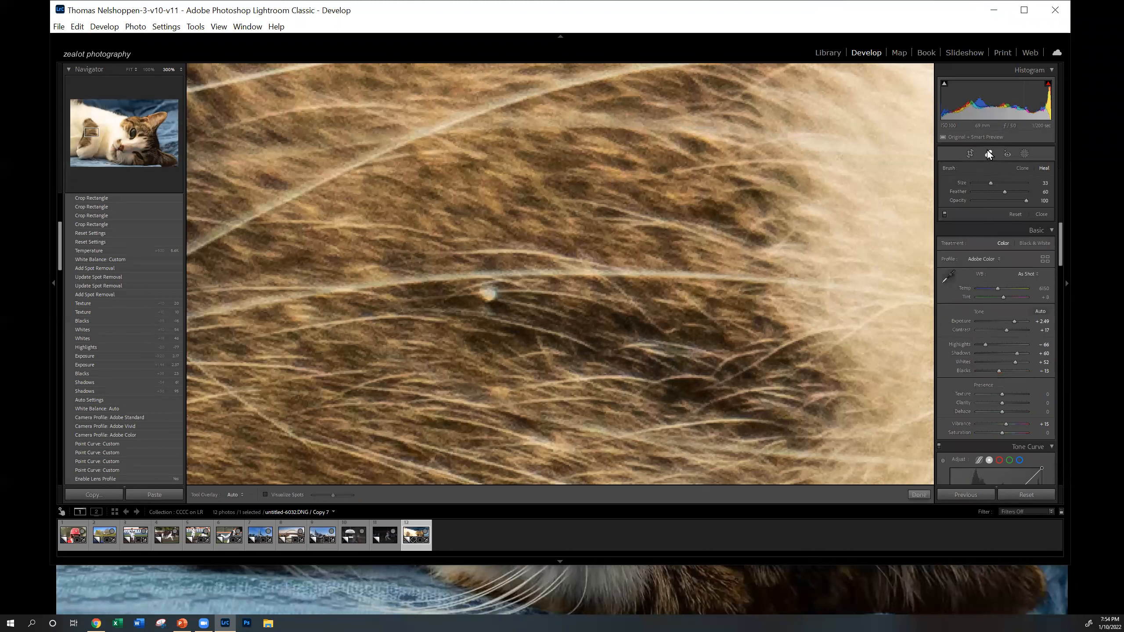
pyautogui.scroll(-4, 519, 301)
pyautogui.scroll(-1, 494, 300)
pyautogui.moveTo(985, 183)
pyautogui.mouseDown()
pyautogui.moveTo(997, 181)
pyautogui.moveTo(988, 187)
pyautogui.mouseUp()
pyautogui.click(486, 292)
pyautogui.press('q')
pyautogui.click(411, 380)
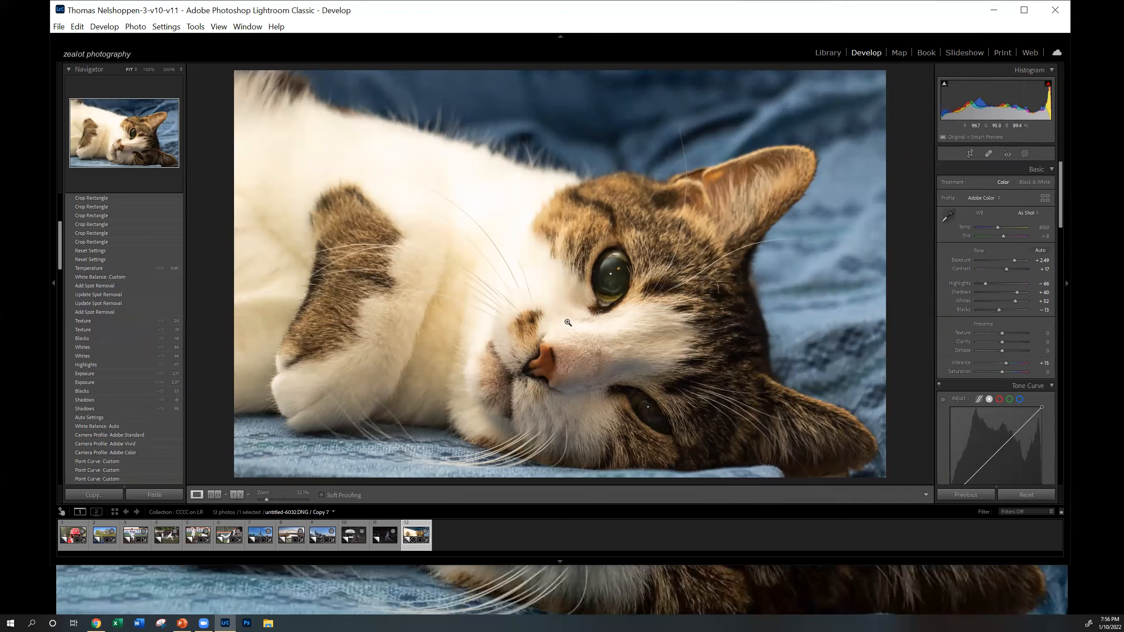
# Set the cat photo's sharpening Masking to 87 and magnify the eye to check the detail
pyautogui.scroll(-15, 973, 319)
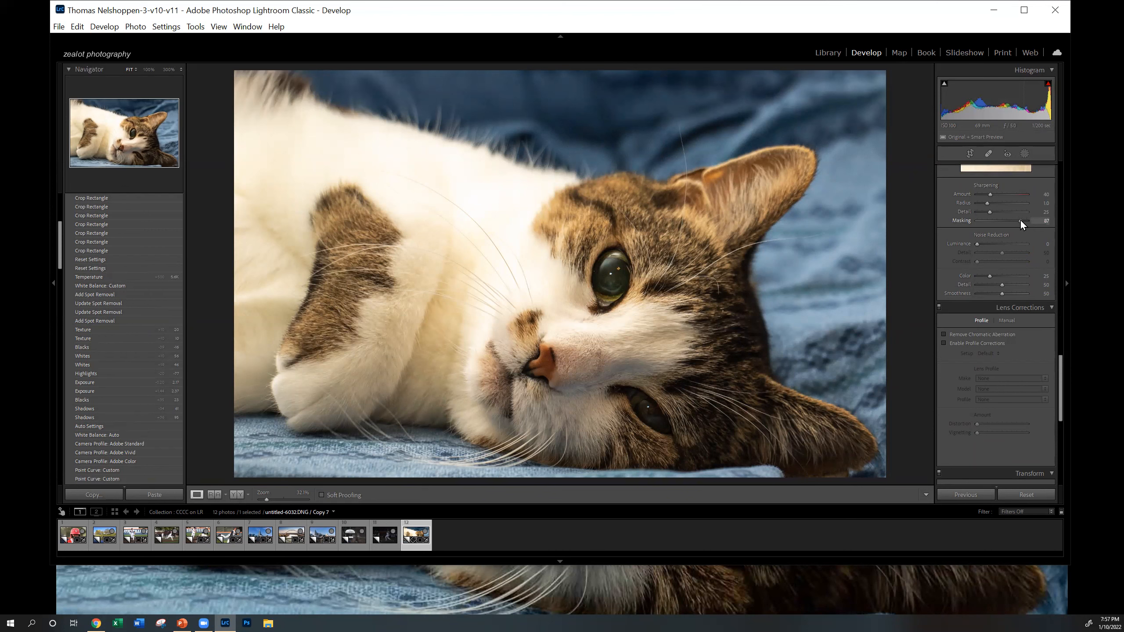
pyautogui.moveTo(558, 275); pyautogui.dragTo(561, 326)
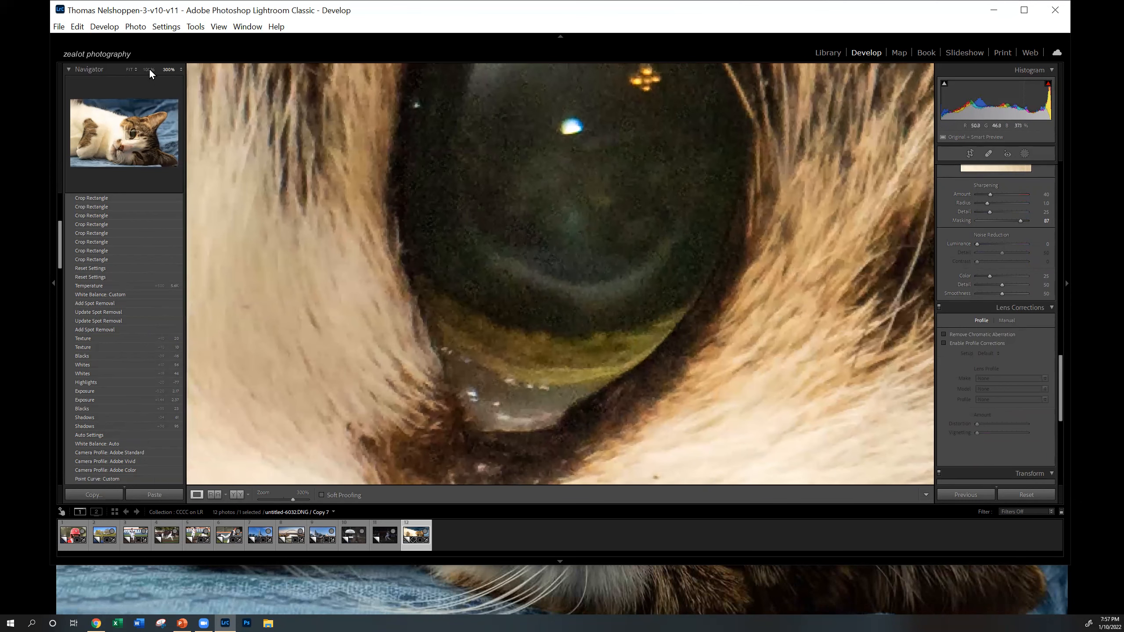
# Return to the Library and create a virtual copy of the edited cat photo
pyautogui.click(827, 53)
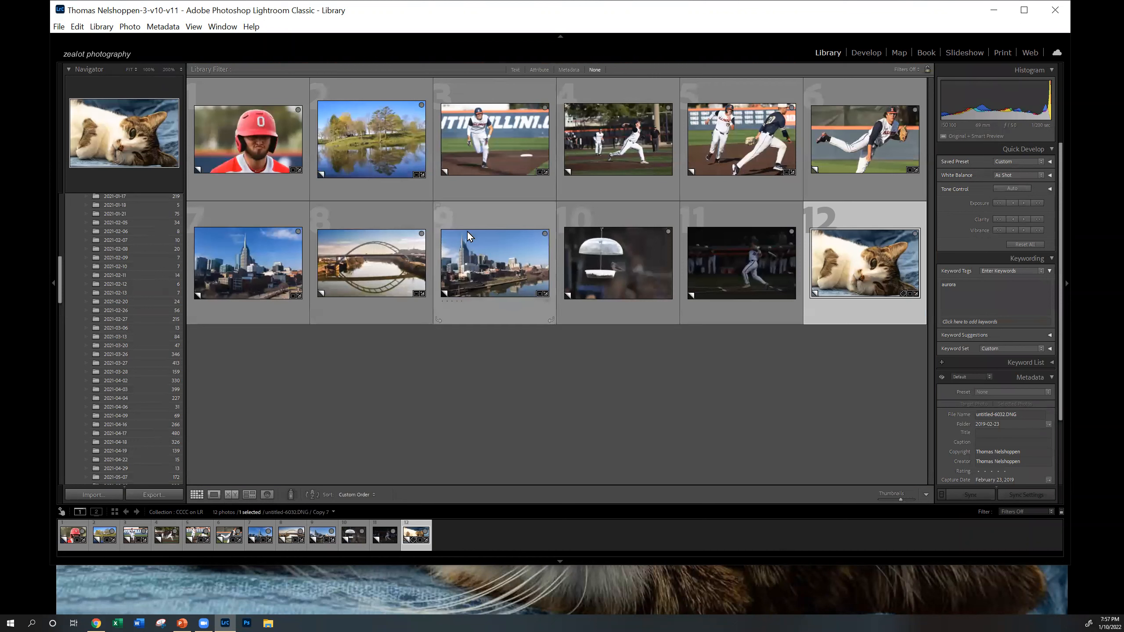
pyautogui.rightClick(870, 259)
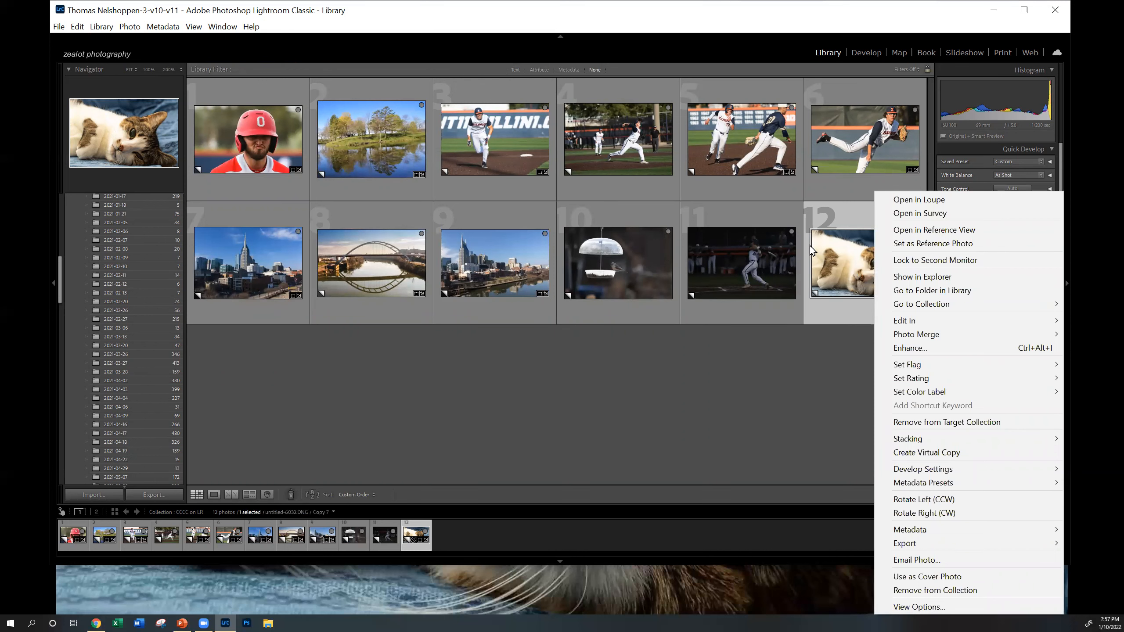
pyautogui.click(847, 272)
pyautogui.doubleClick(847, 272)
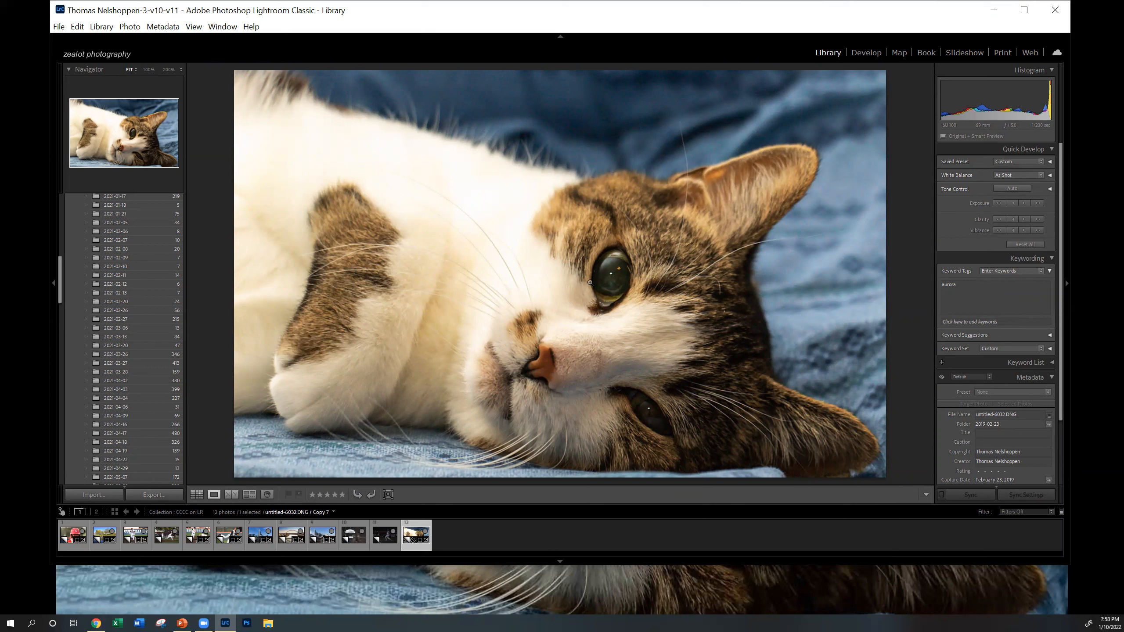
pyautogui.hotkey('ctrl', "'")
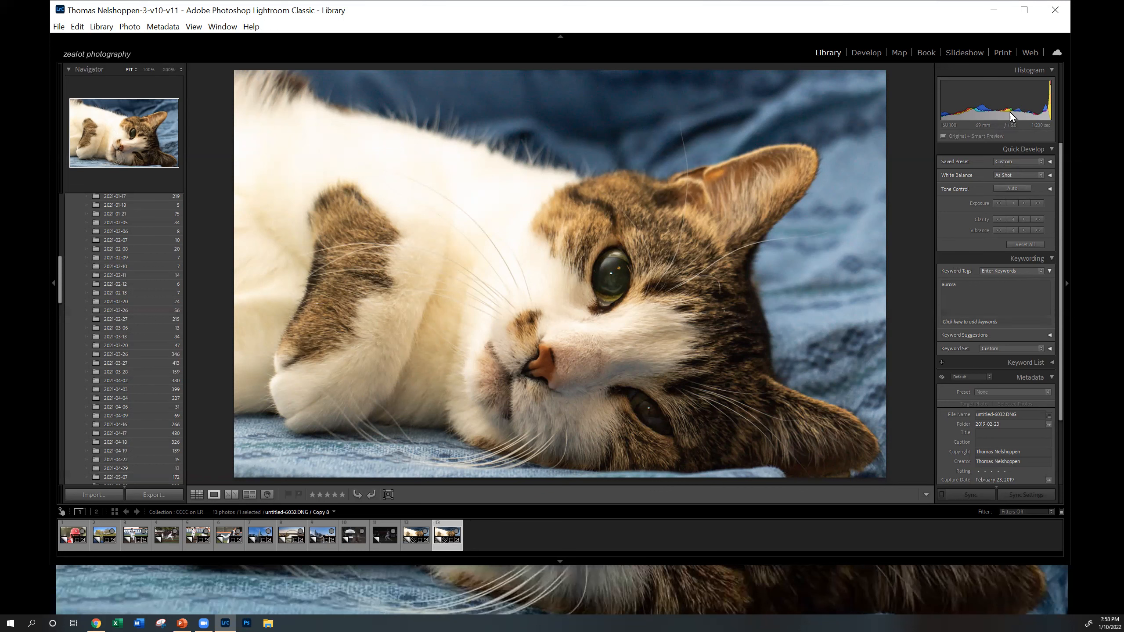
# Set the HSL Luminance of the cat copy to Aqua +50 and Yellow +82 in Develop
pyautogui.click(863, 53)
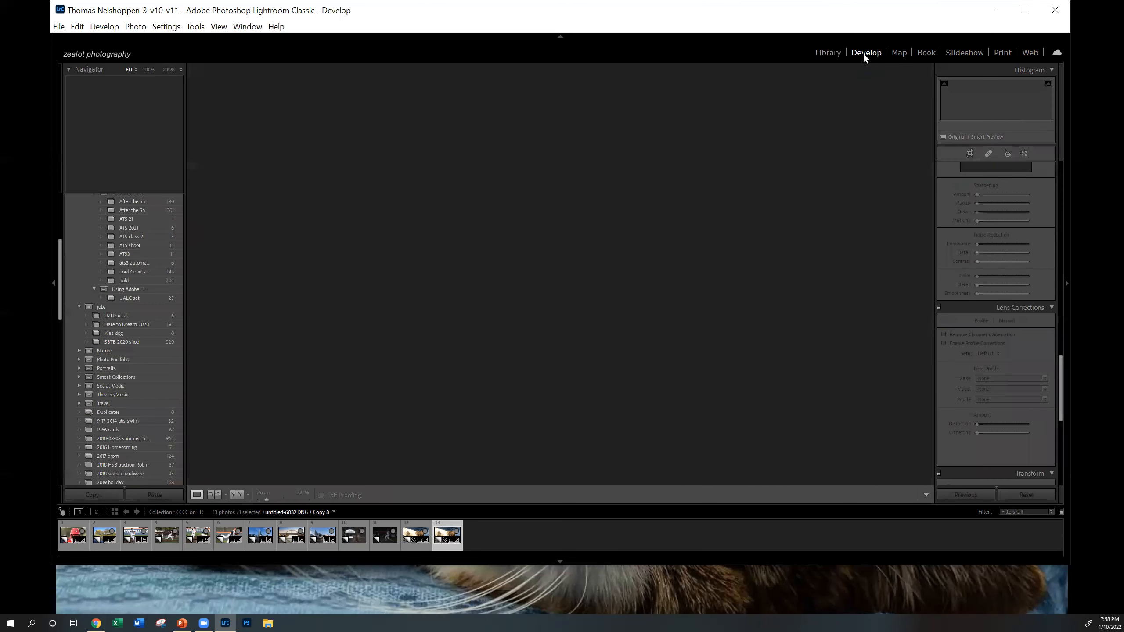
pyautogui.scroll(-4, 988, 352)
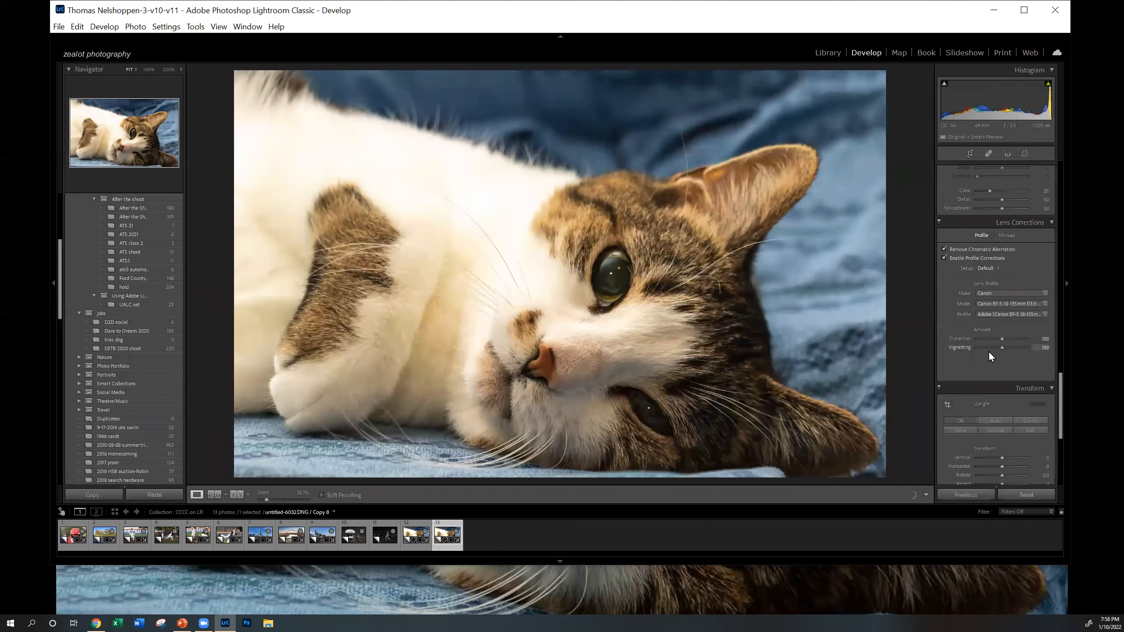
pyautogui.scroll(10, 996, 290)
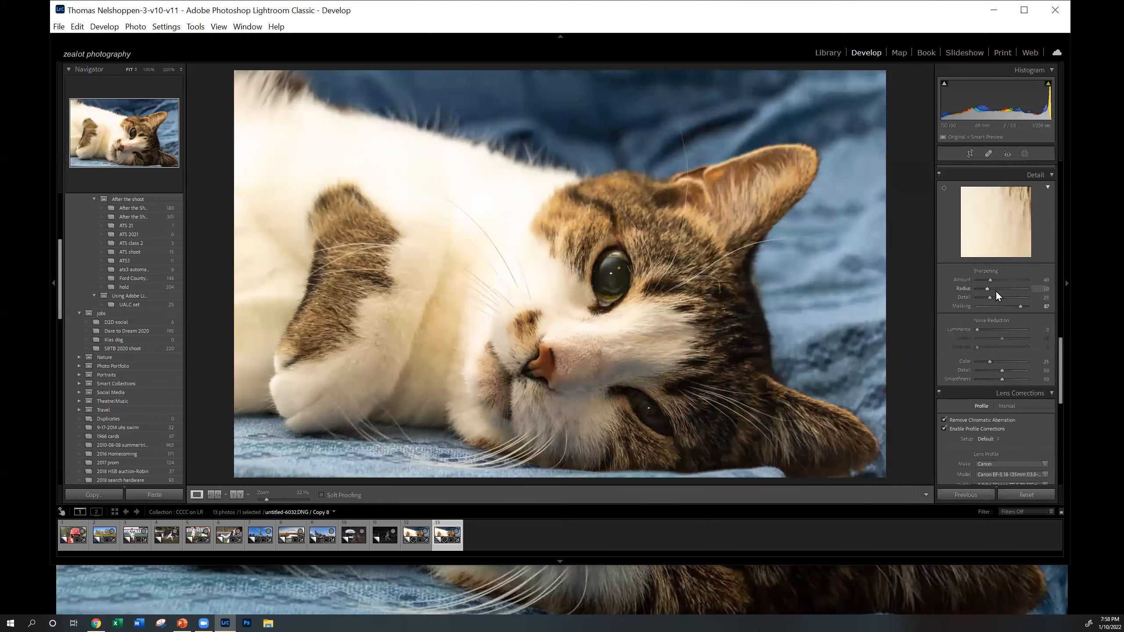
pyautogui.click(994, 266)
pyautogui.click(1017, 264)
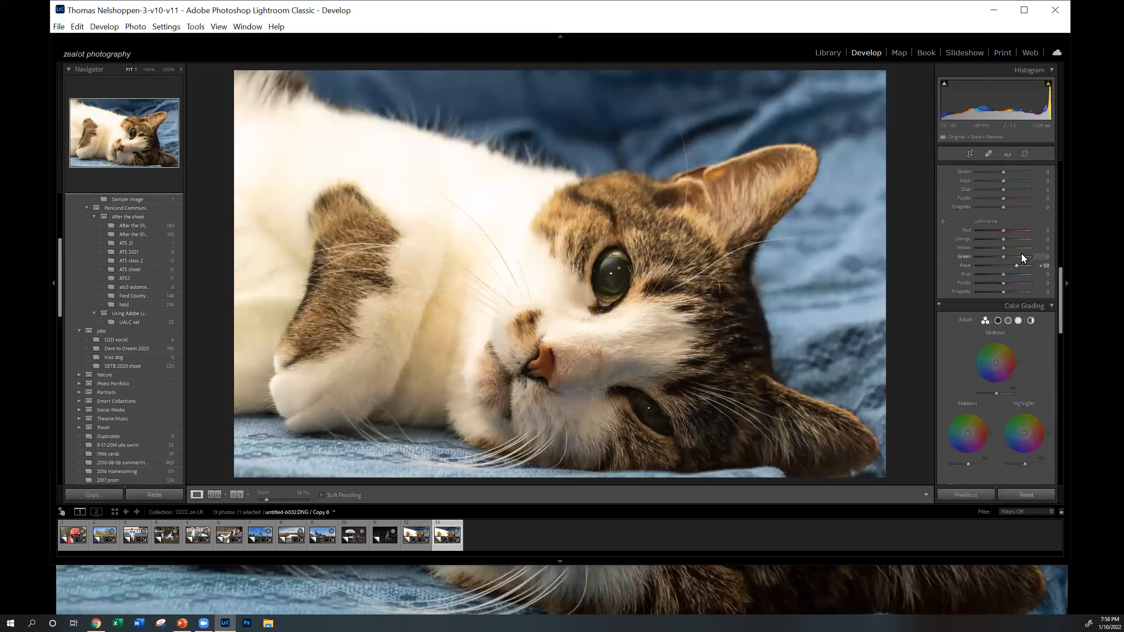
pyautogui.click(1025, 247)
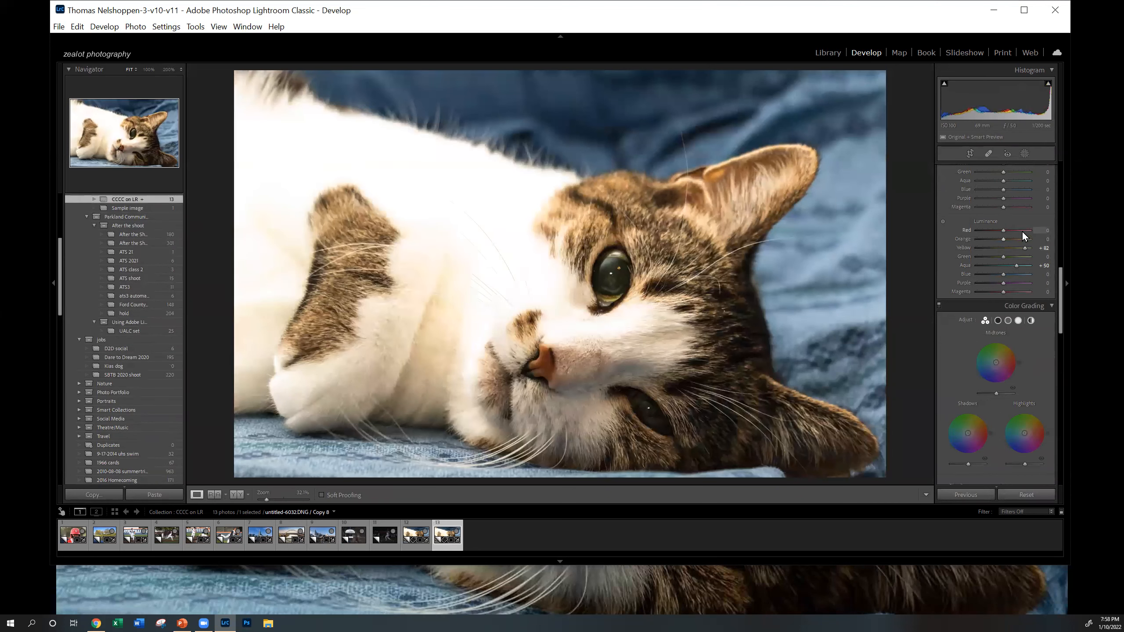
# Shape the cat copy's point curve with a highlight point and a shadow point lowered to Input 69, Output 42
pyautogui.scroll(8, 1027, 230)
pyautogui.moveTo(1024, 255)
pyautogui.mouseDown()
pyautogui.moveTo(1039, 274)
pyautogui.moveTo(1023, 258)
pyautogui.mouseUp()
pyautogui.moveTo(975, 305); pyautogui.dragTo(974, 313)
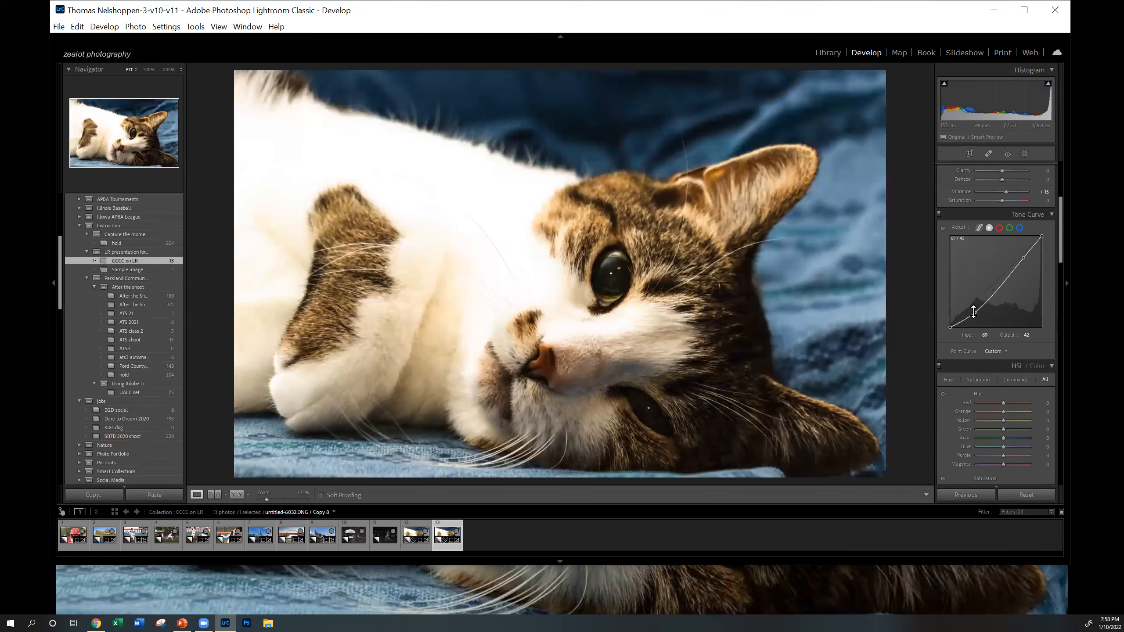
# Set the cat copy's Blacks to +33 and warm its white balance to Temp 9960
pyautogui.scroll(5, 983, 304)
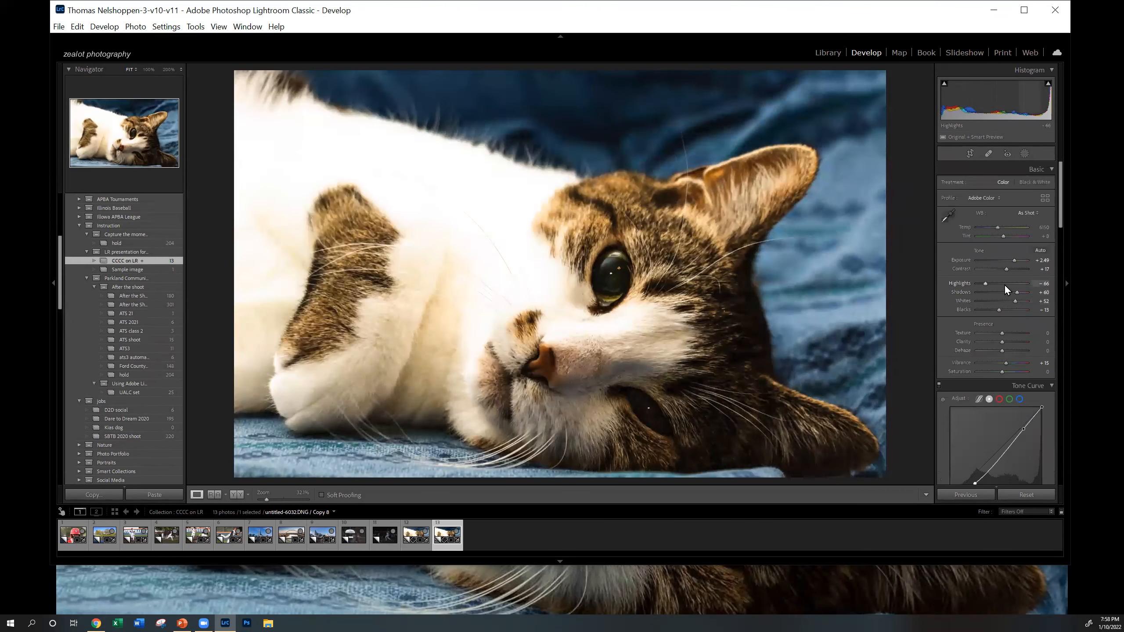
pyautogui.click(1009, 310)
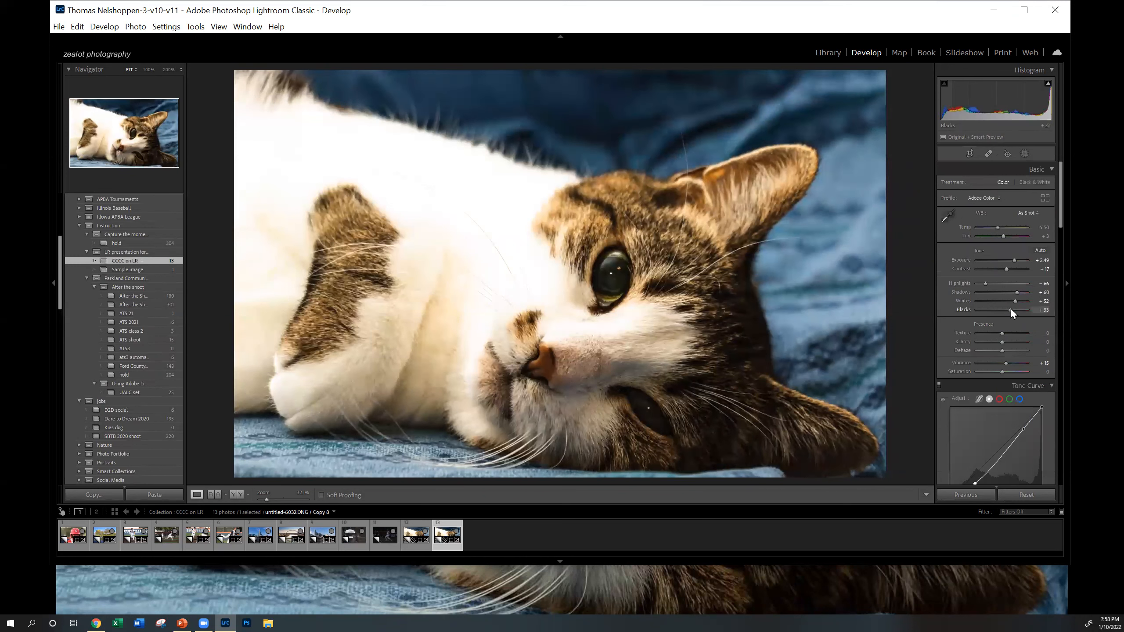
pyautogui.click(1011, 227)
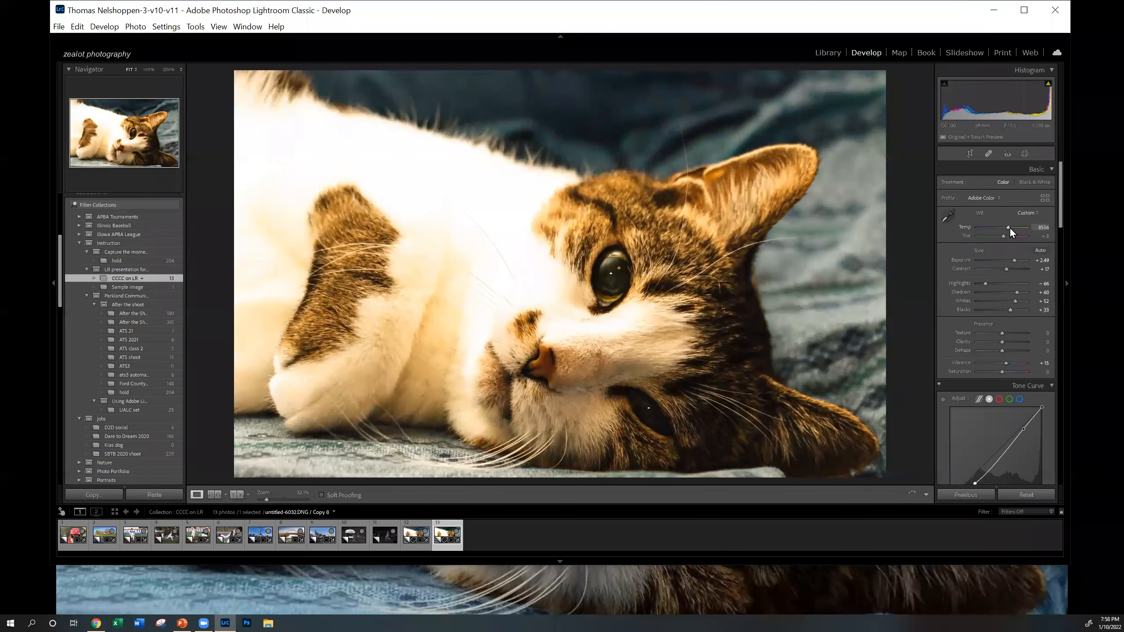
pyautogui.rightClick(493, 291)
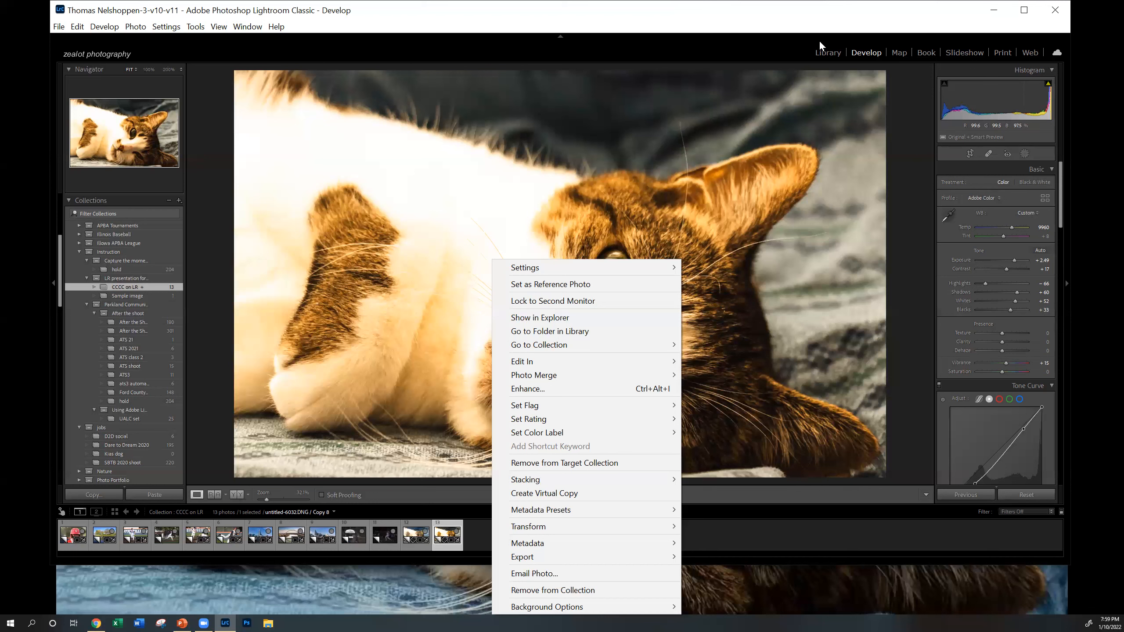
# Switch to the baseball pitcher photo 9-10 vs UIS fall exhibition-8148.CR2 and create a virtual copy of it in Develop
pyautogui.click(827, 52)
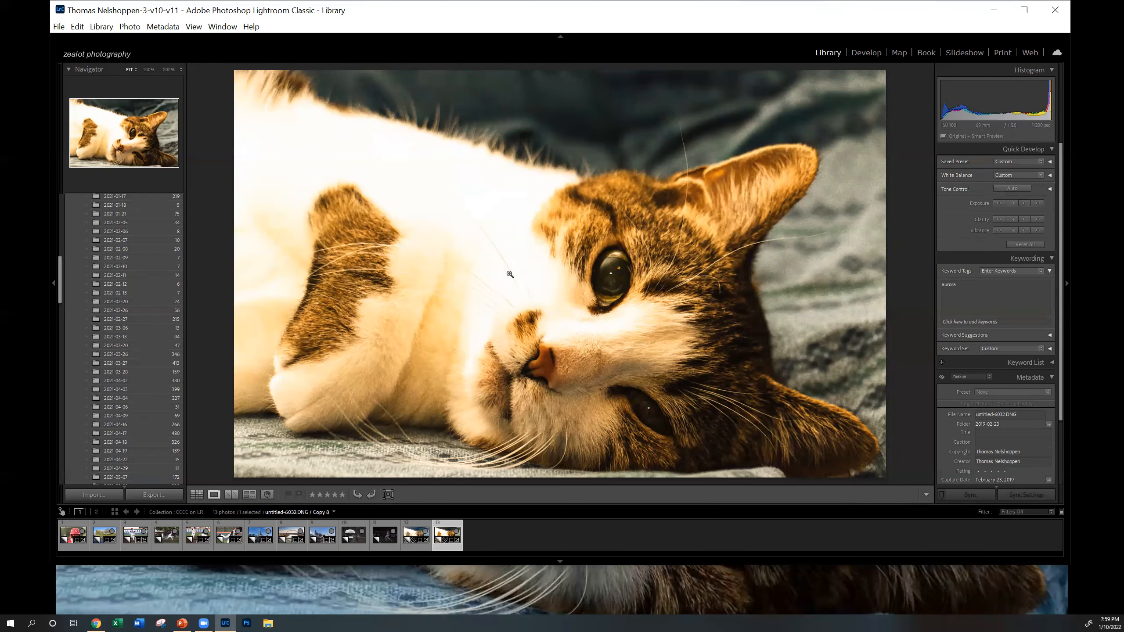
pyautogui.click(226, 537)
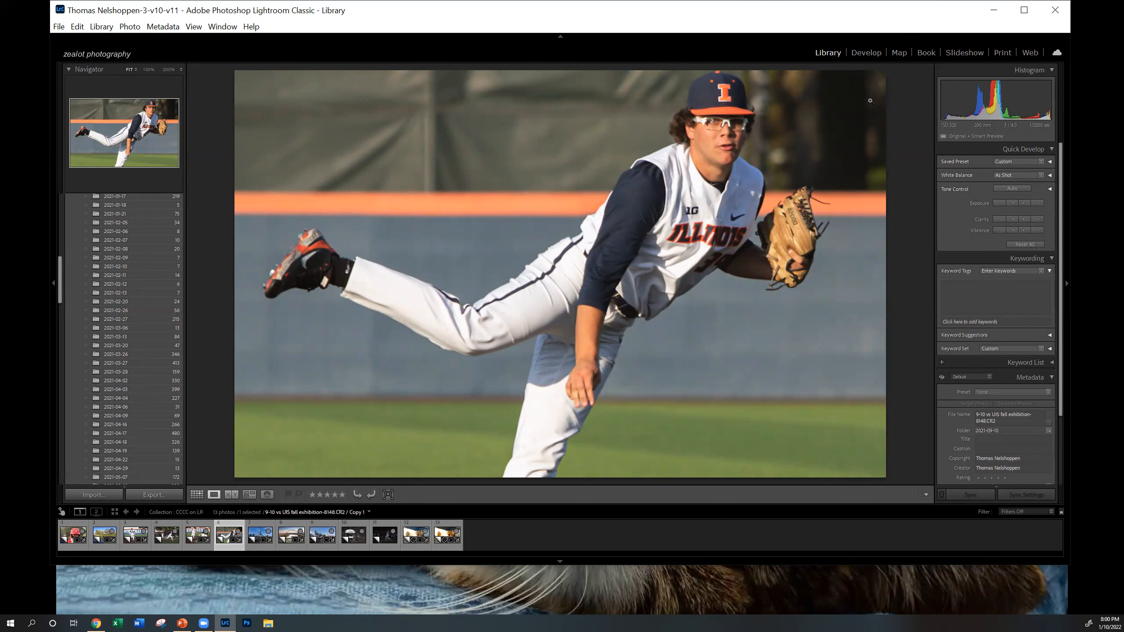
pyautogui.click(865, 53)
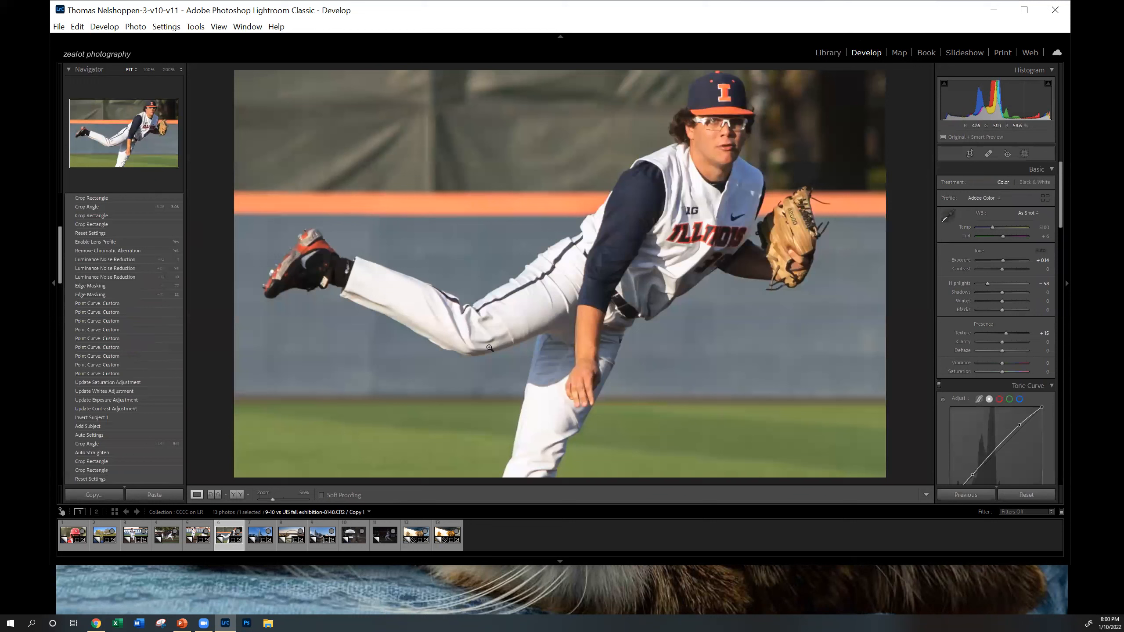
pyautogui.rightClick(541, 350)
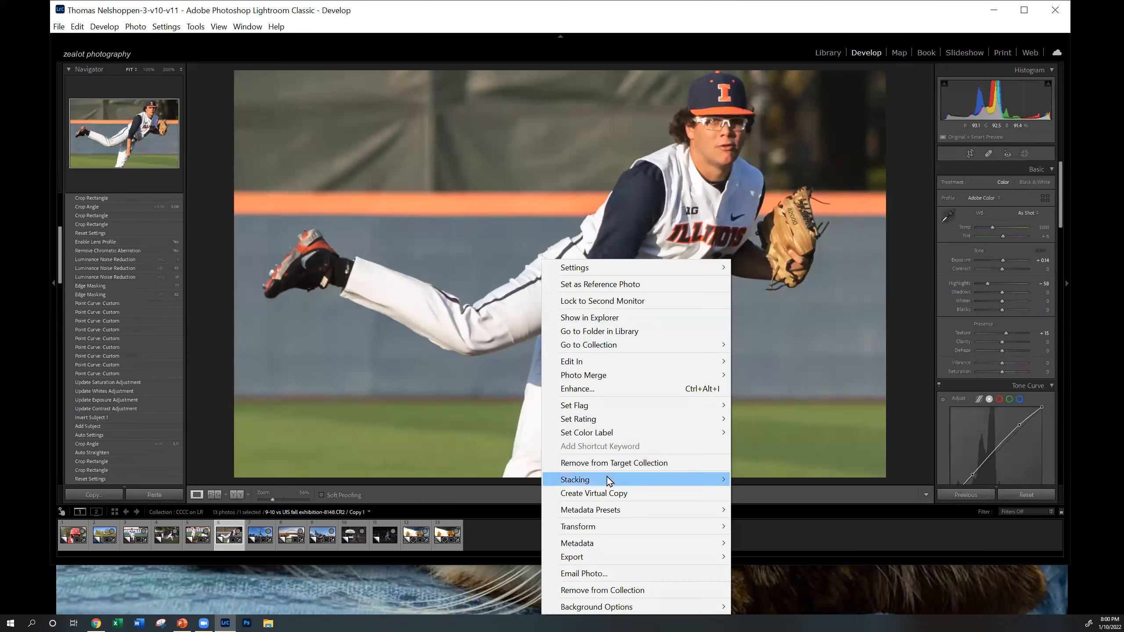
pyautogui.click(615, 494)
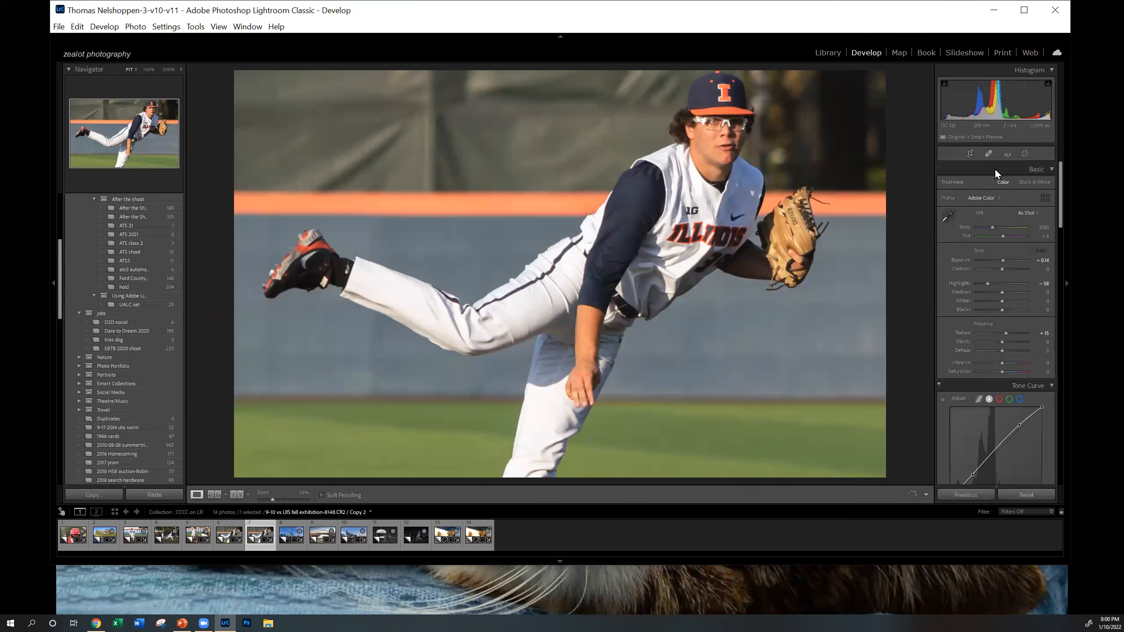
# Crop the pitcher copy at a 16 x 9 aspect tightly around the player's head, jersey and glove
pyautogui.click(969, 151)
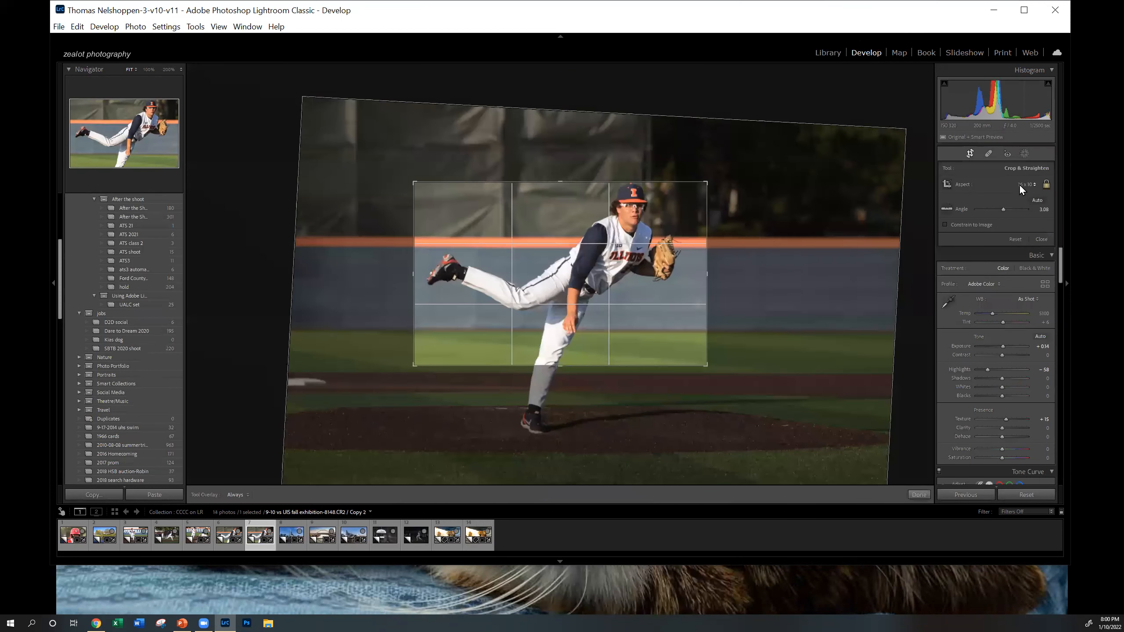
pyautogui.click(1021, 183)
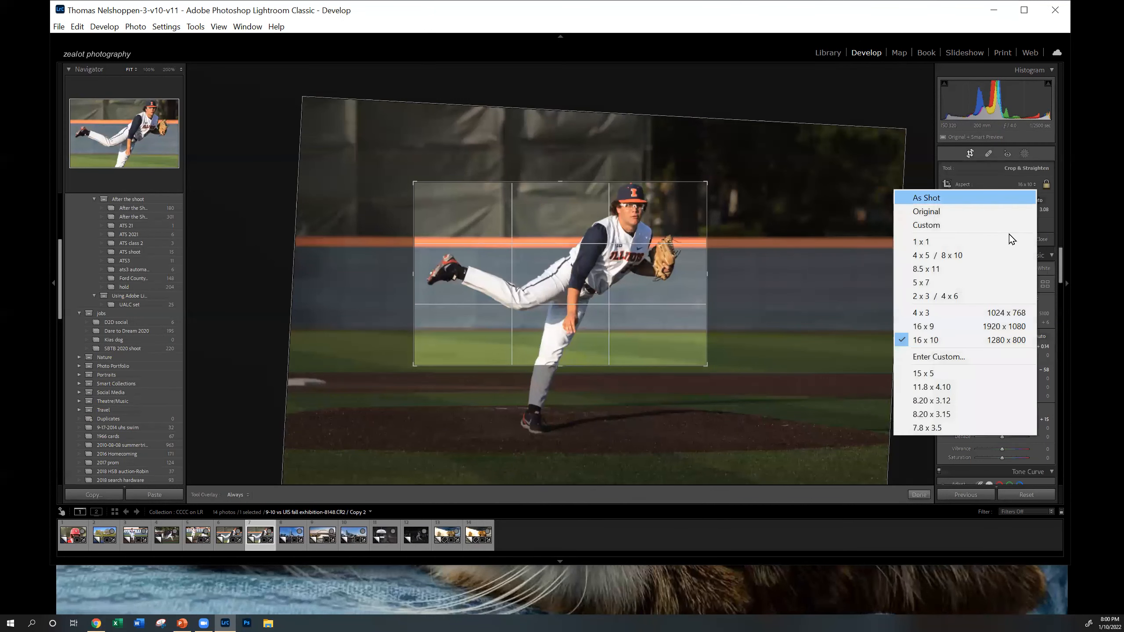
pyautogui.click(973, 333)
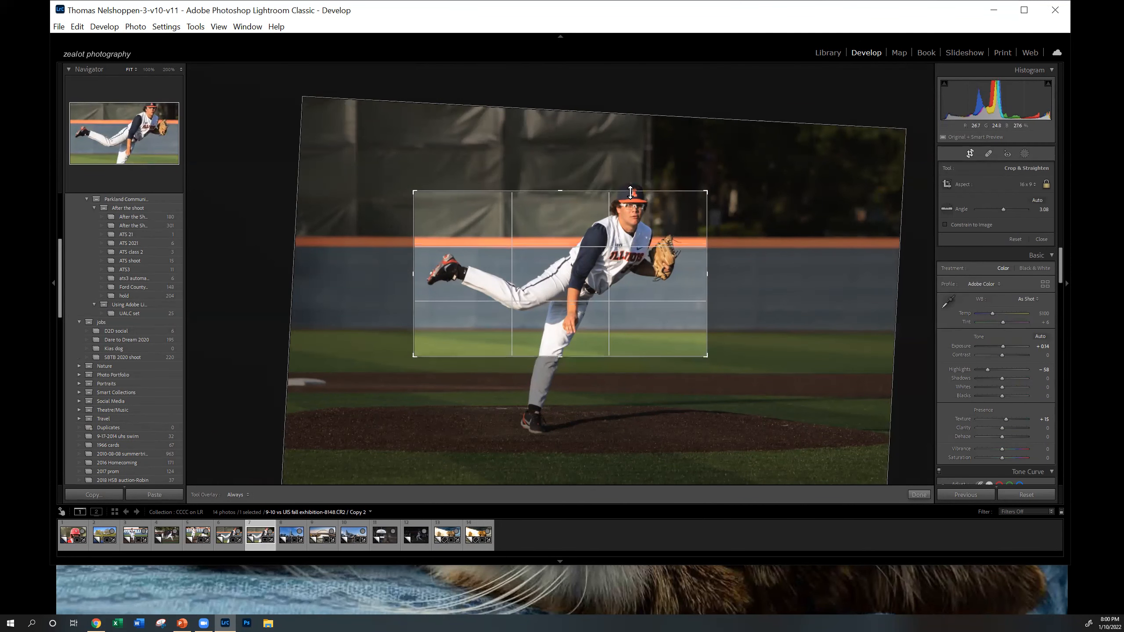
pyautogui.moveTo(632, 201); pyautogui.dragTo(643, 228)
pyautogui.moveTo(598, 303); pyautogui.dragTo(525, 366)
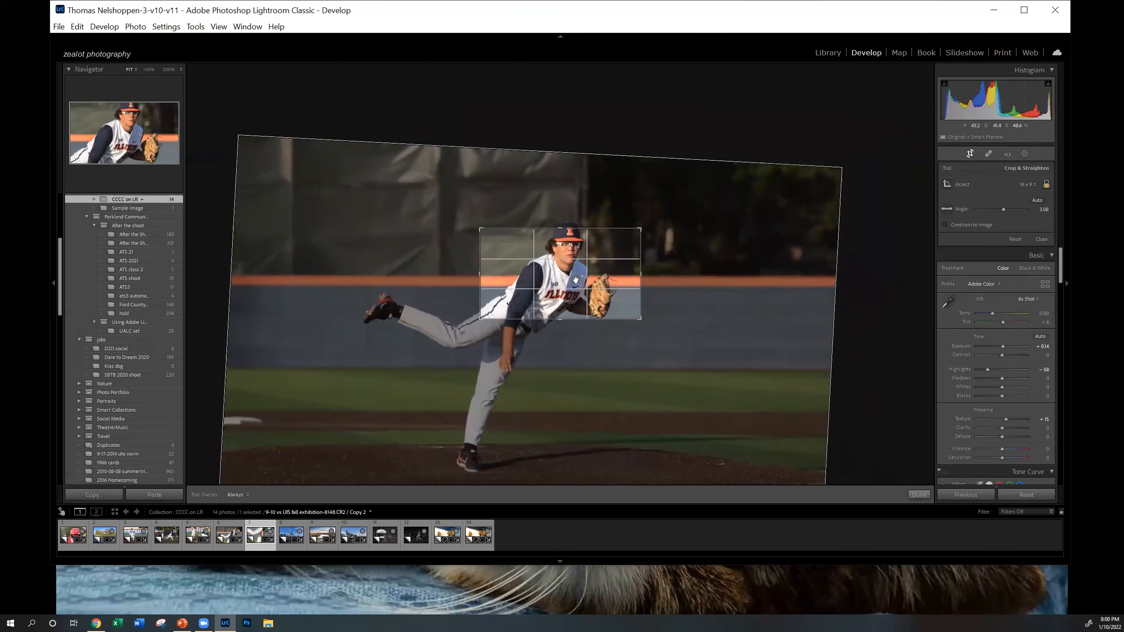
pyautogui.moveTo(582, 322); pyautogui.dragTo(583, 331)
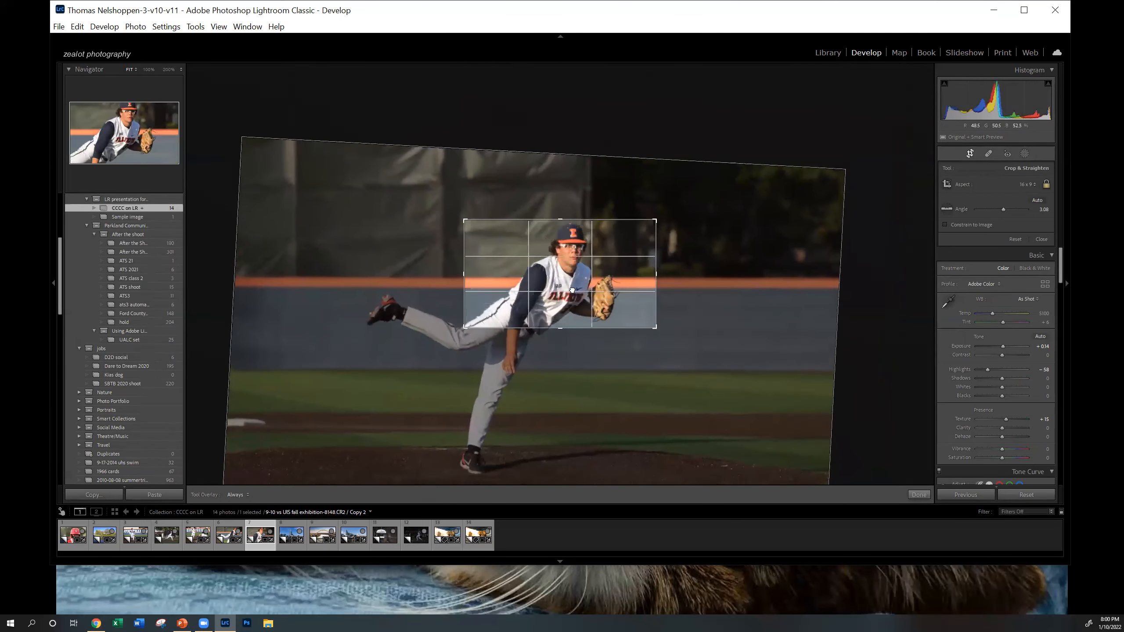
pyautogui.click(917, 494)
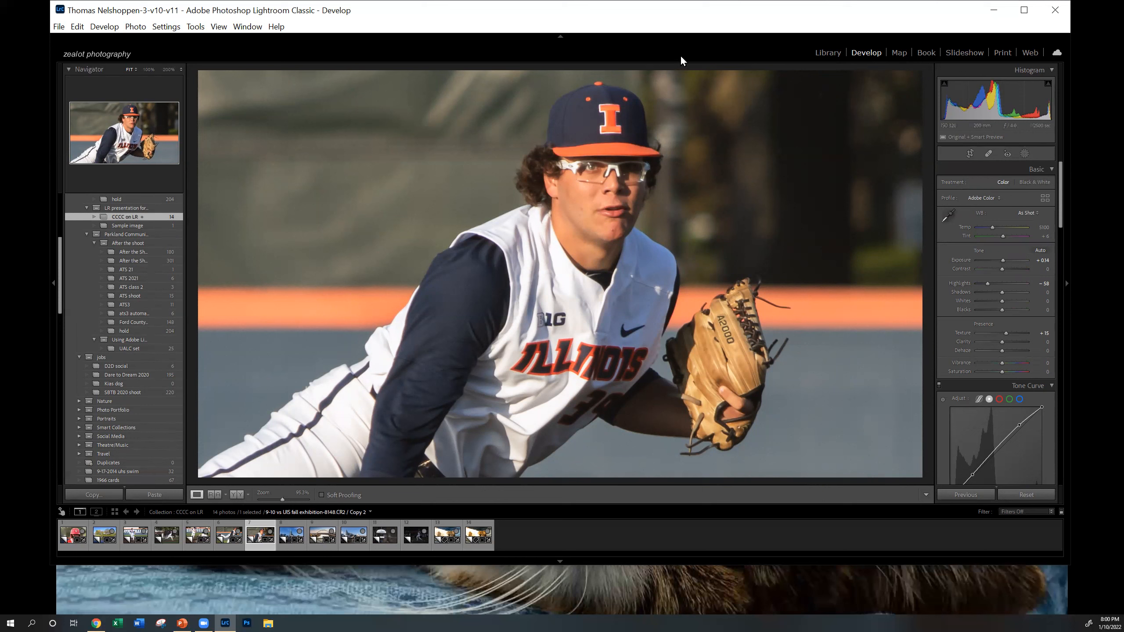
# Review the commands available for the cropped pitcher copy and show its original file in File Explorer
pyautogui.rightClick(668, 254)
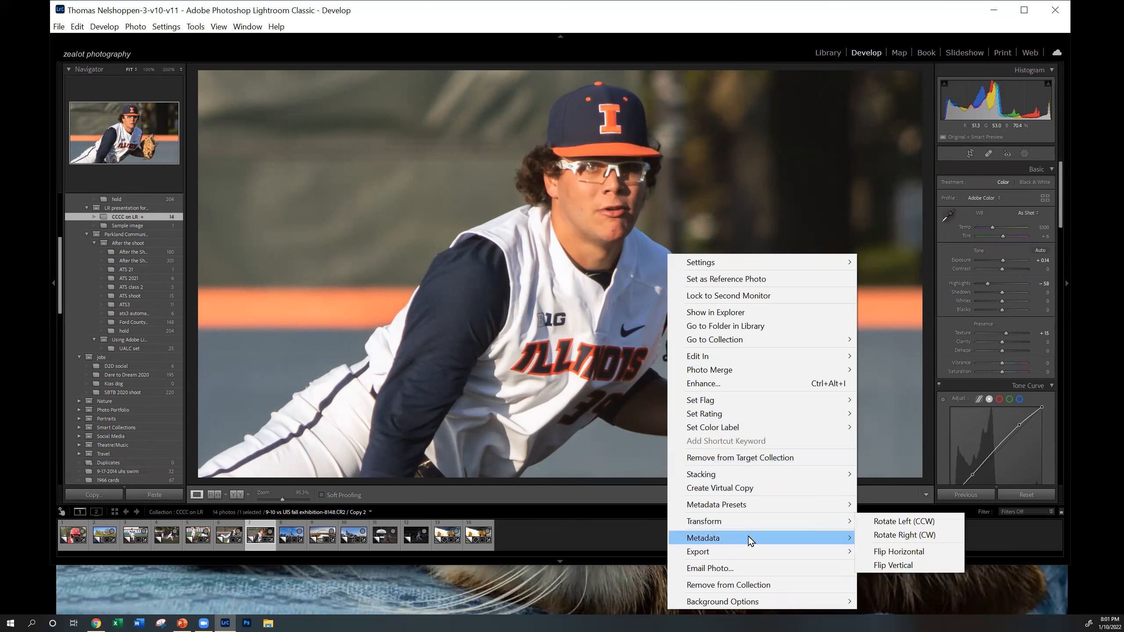
pyautogui.moveTo(747, 537)
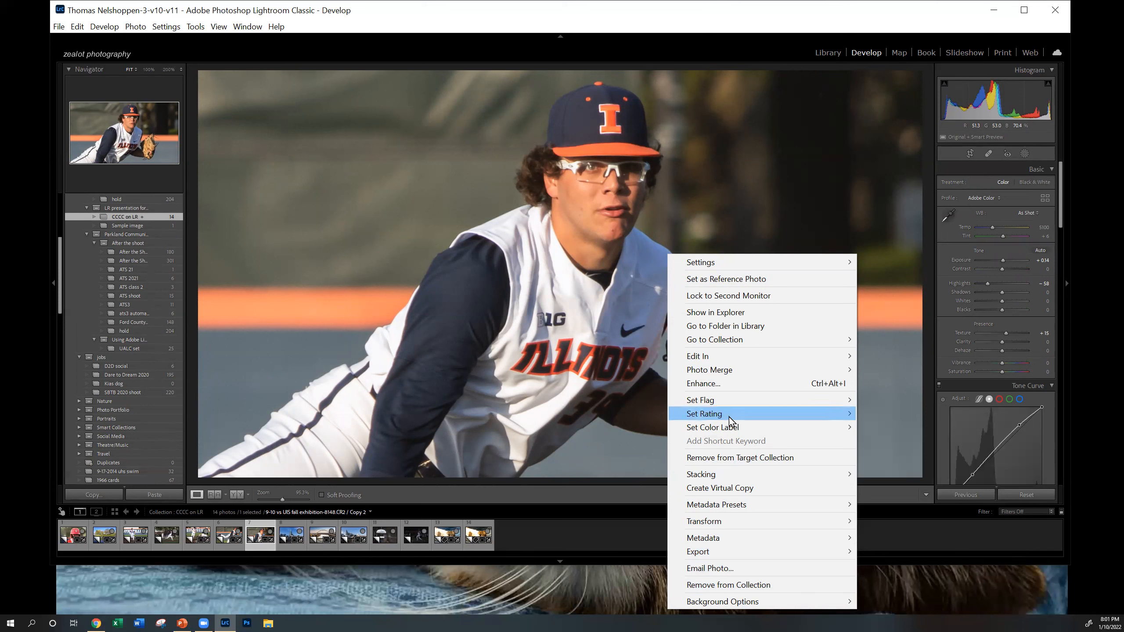
pyautogui.moveTo(719, 402)
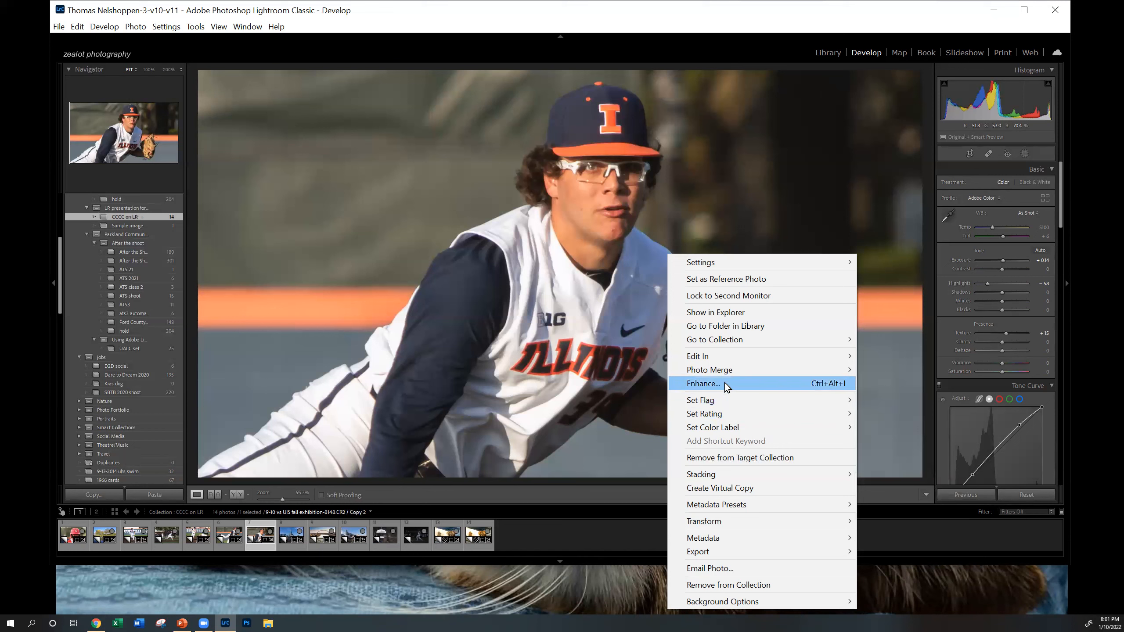
pyautogui.moveTo(709, 371)
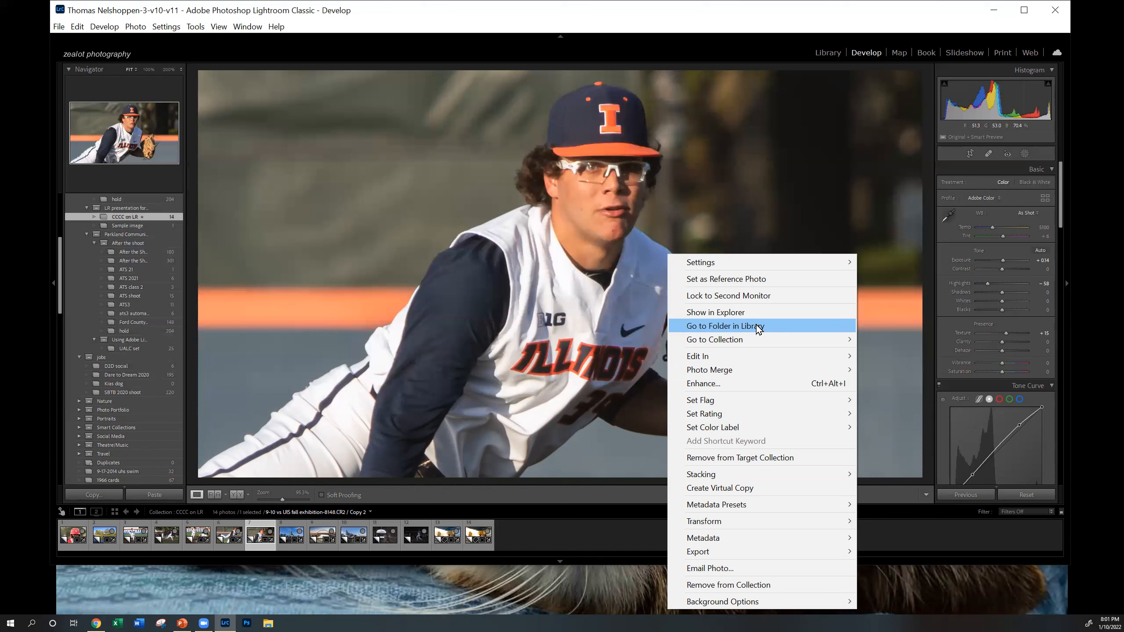
pyautogui.click(733, 312)
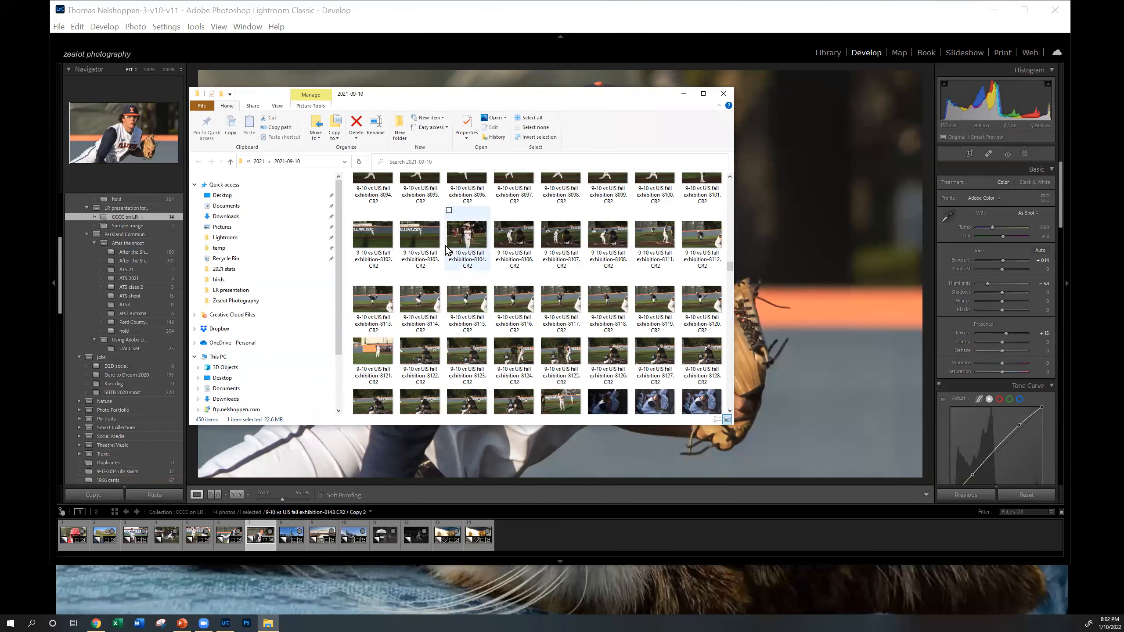
# Examine the folder path and the raw files around the original in the 2021-09-10 folder, and close the window
pyautogui.click(465, 159)
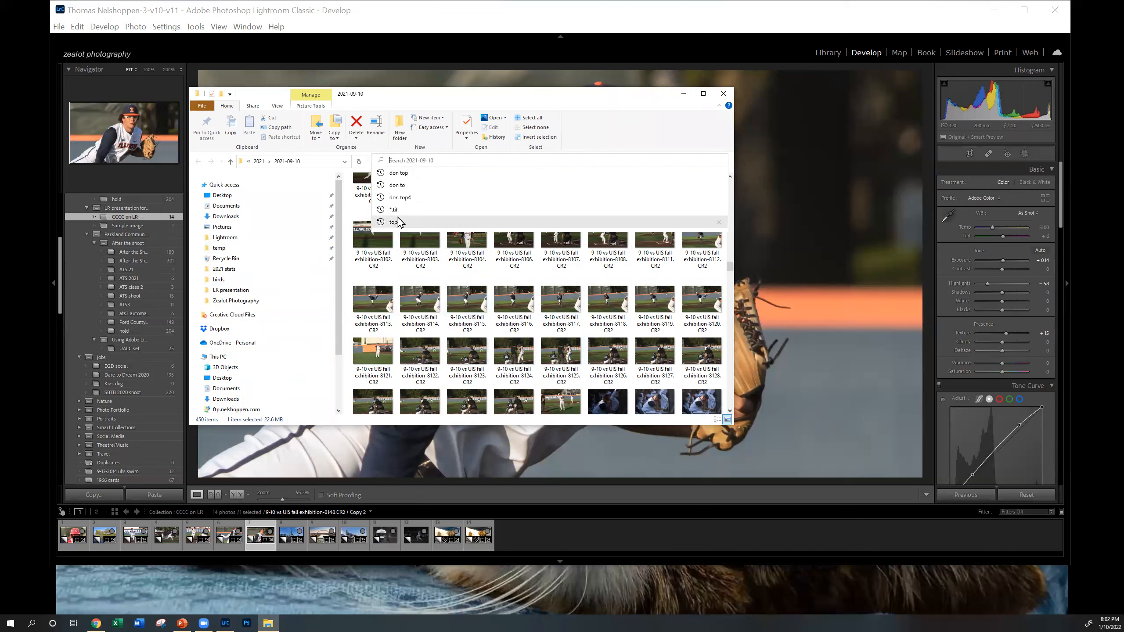
pyautogui.click(287, 160)
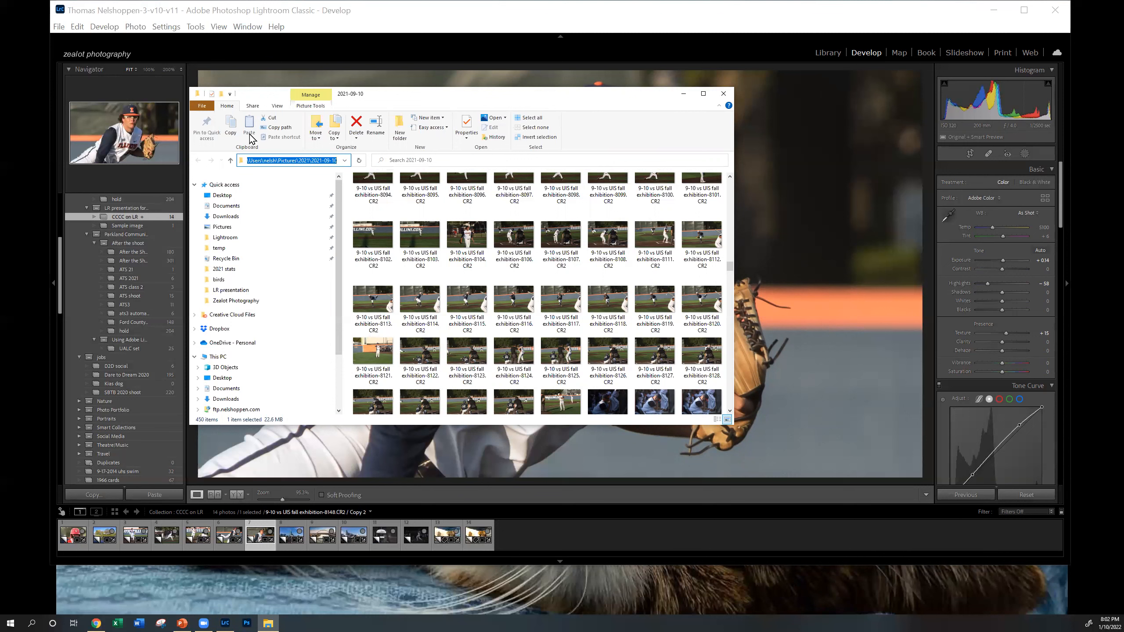
pyautogui.scroll(5, 463, 281)
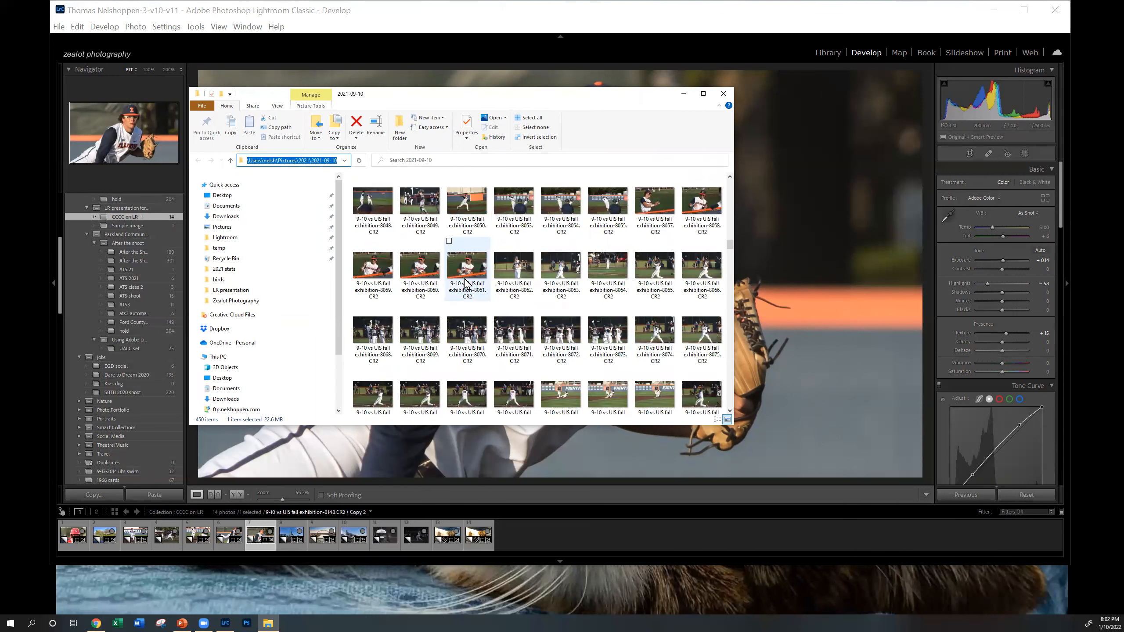
pyautogui.scroll(-5, 463, 281)
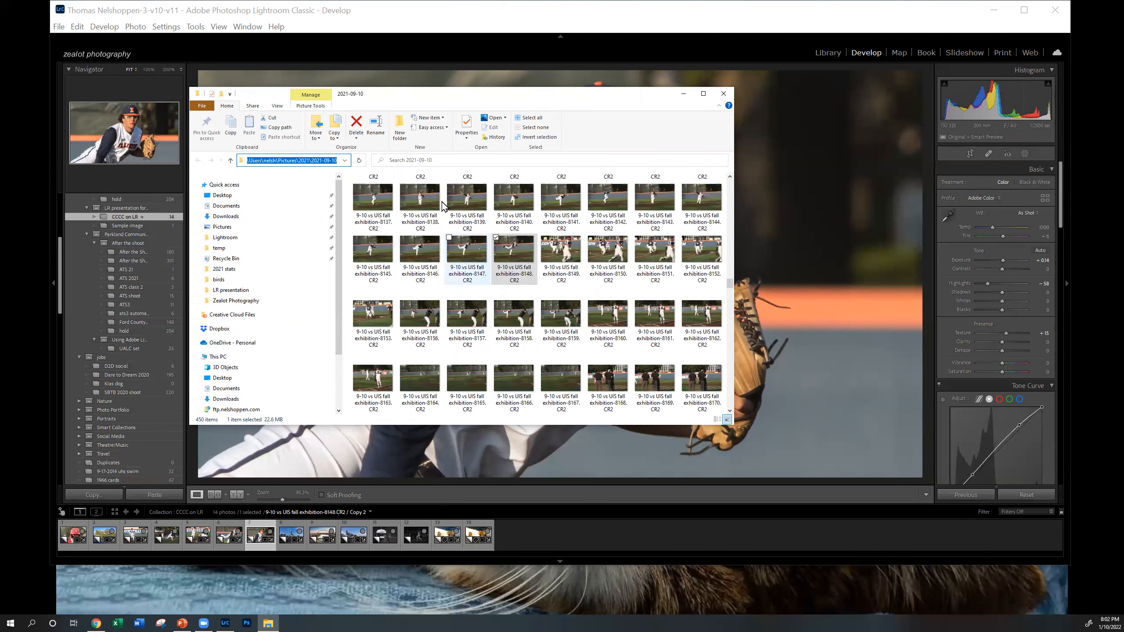
pyautogui.click(724, 93)
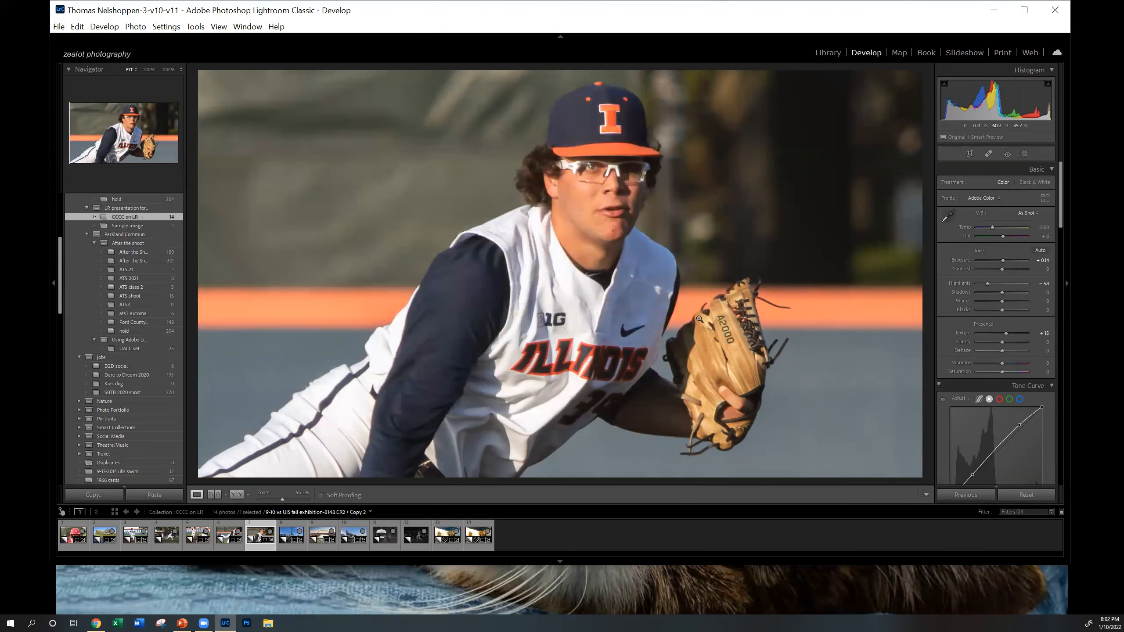
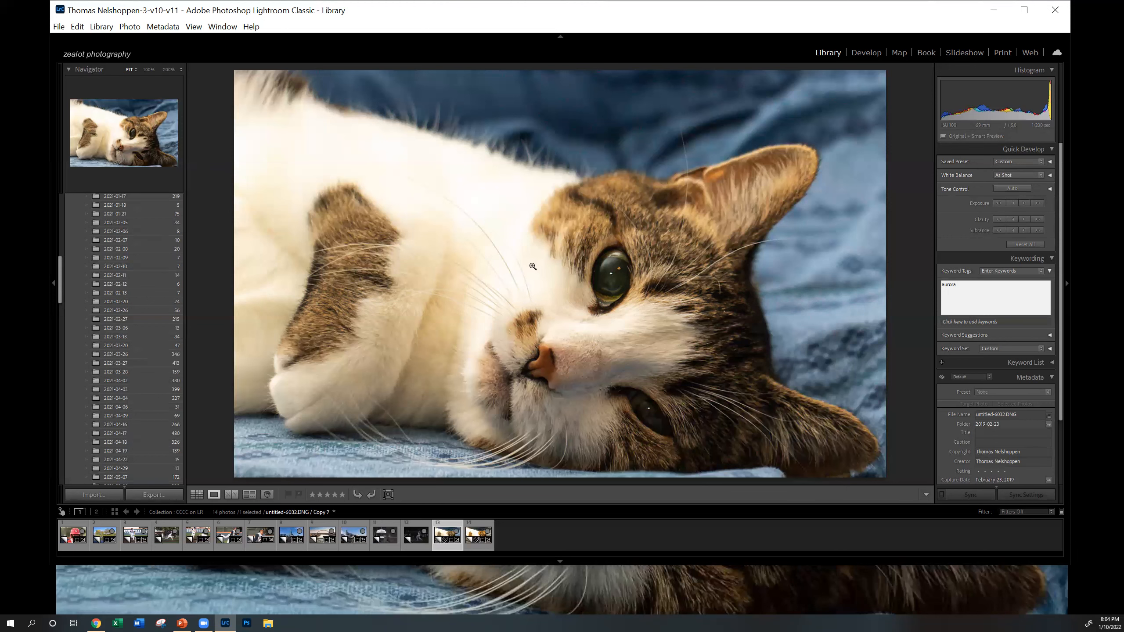
# Create a virtual copy of the base runner photo 9-10 vs UIS fall exhibition-8034.CR2 and open it in Develop
pyautogui.click(195, 533)
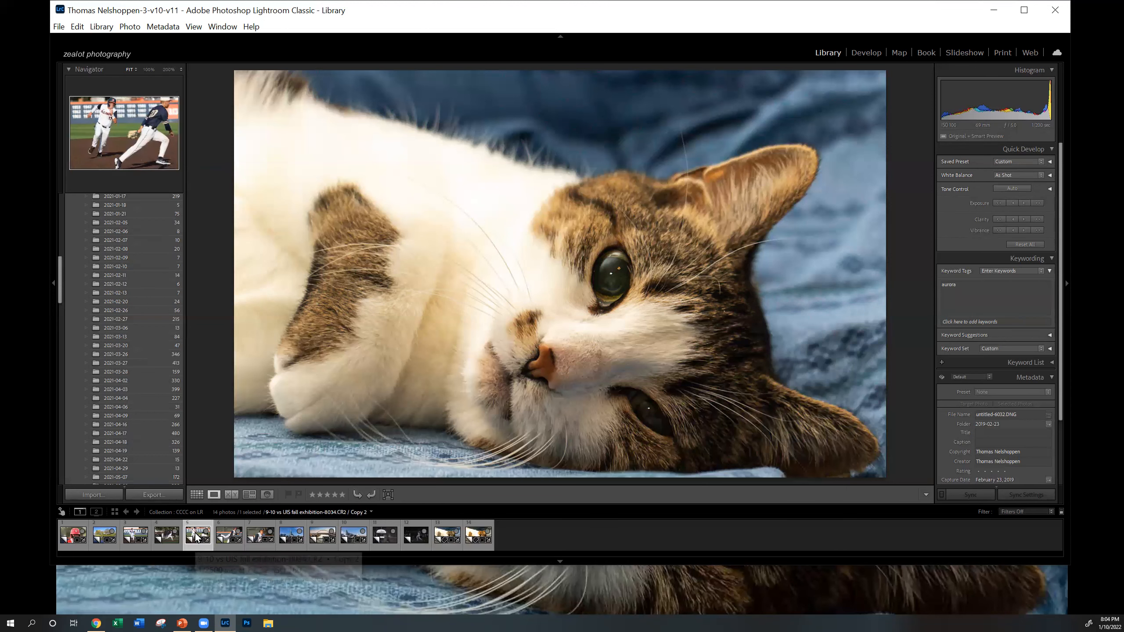
pyautogui.rightClick(529, 199)
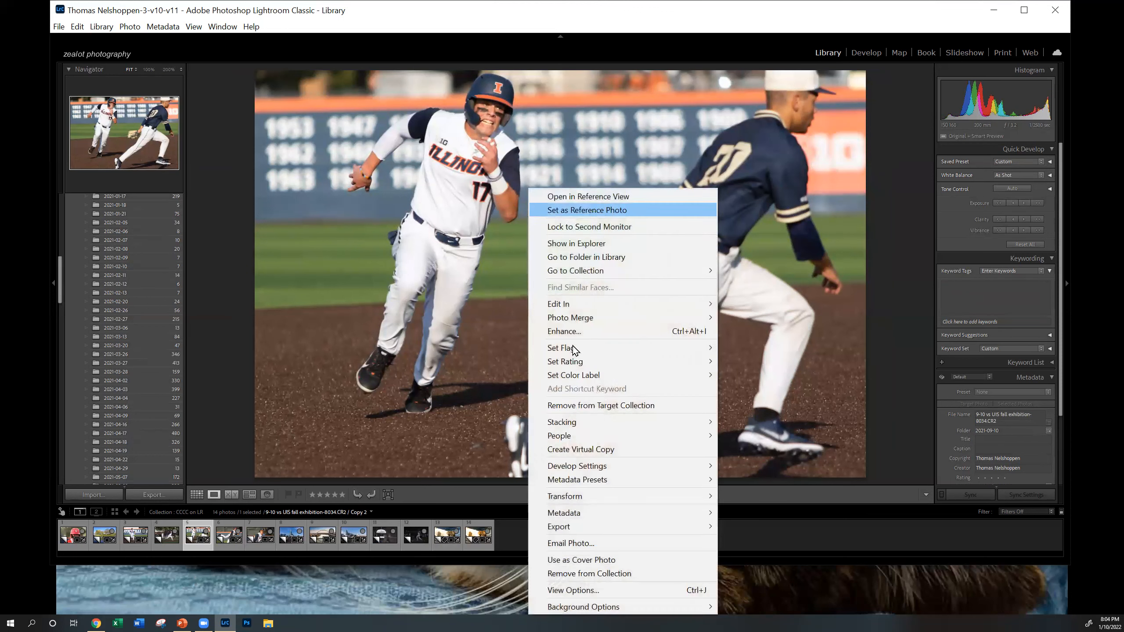
pyautogui.click(583, 451)
pyautogui.click(866, 53)
# Crop the base runner copy to a wide panoramic frame that cuts off both players' lower legs and the dirt
pyautogui.click(969, 154)
pyautogui.moveTo(560, 477); pyautogui.dragTo(561, 306)
pyautogui.press('Return')
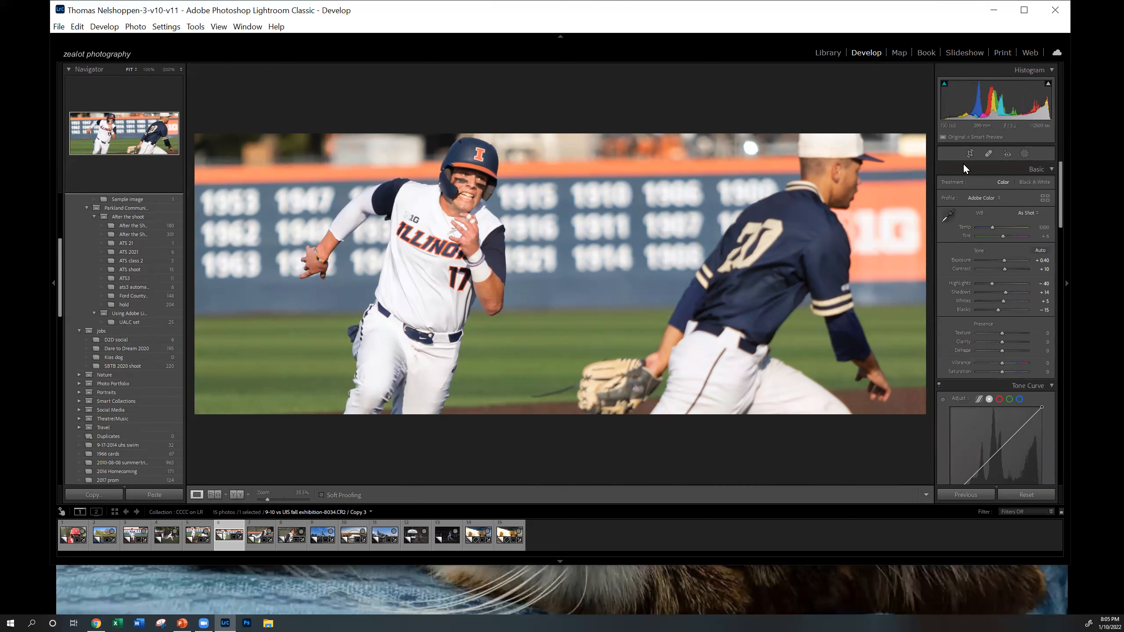
# Heal the bright white spot in the background above the outfield wall, beside the fielder's cap, with the Spot Removal brush
pyautogui.click(989, 150)
pyautogui.scroll(10, 751, 151)
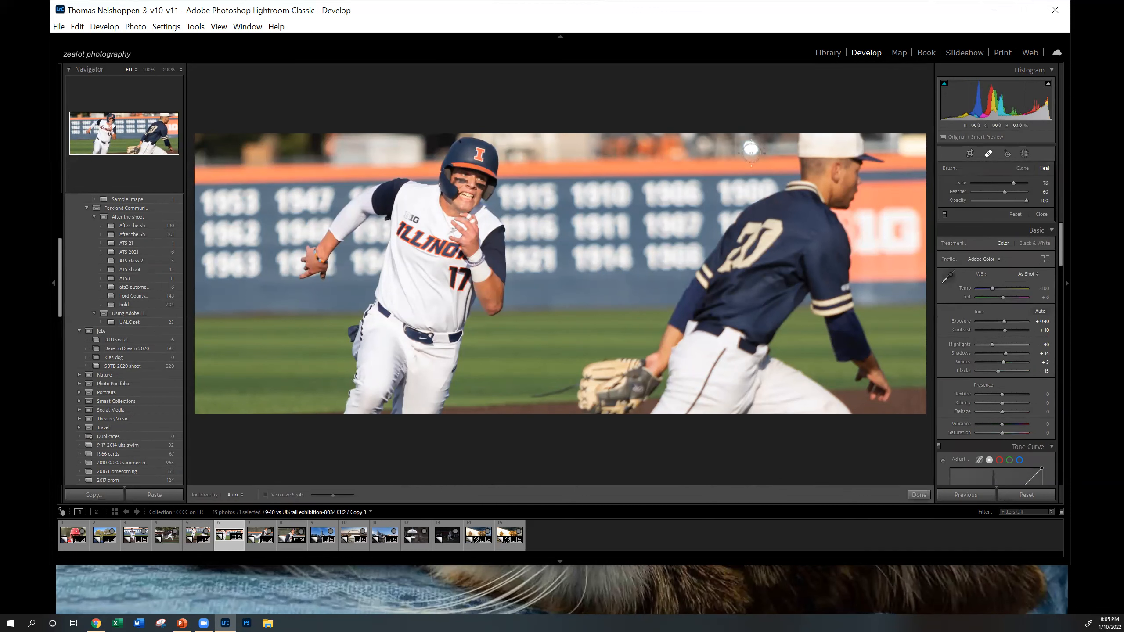
pyautogui.click(750, 149)
pyautogui.click(989, 154)
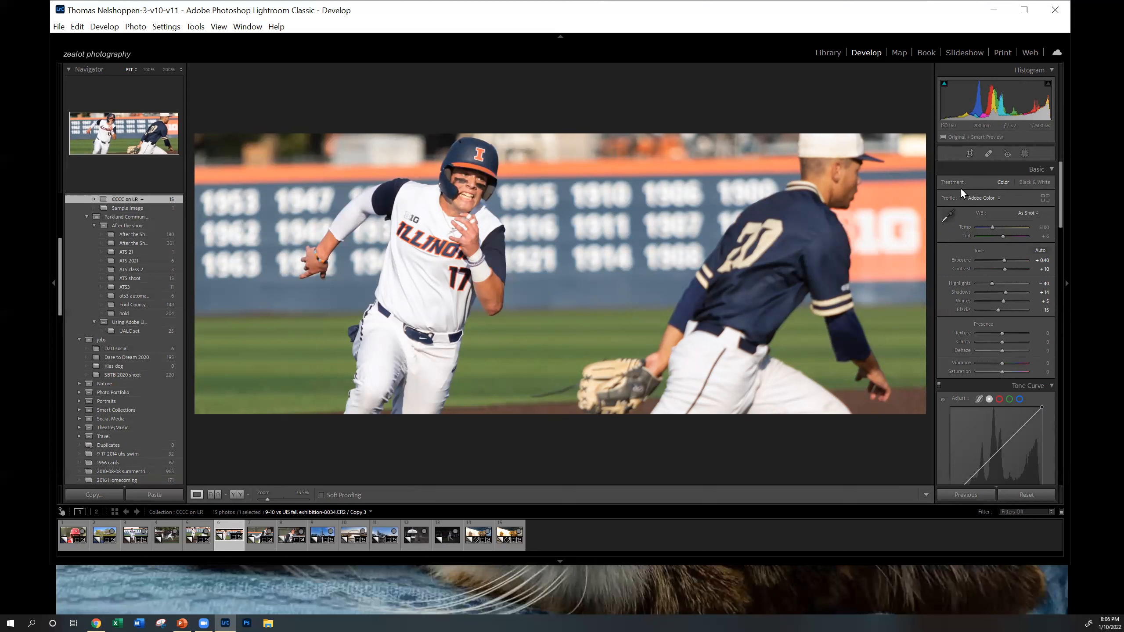
# Examine the available profiles for the cropped copy in the Profile Browser, previewing Adobe, Camera Matching, Artistic, Modern and Vintage looks
pyautogui.click(973, 199)
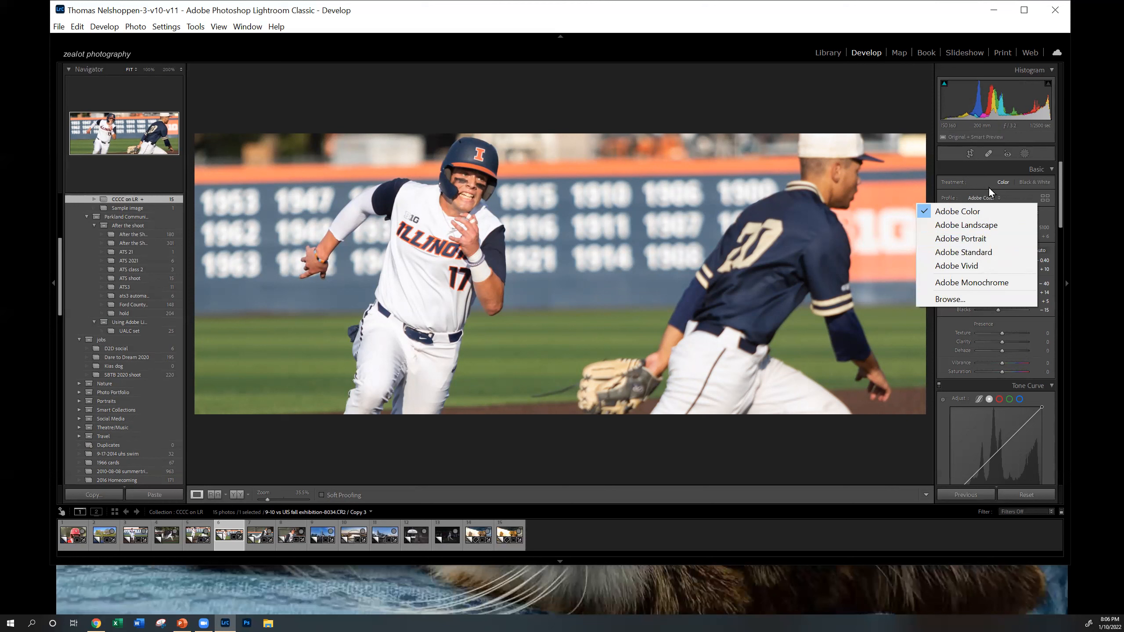
pyautogui.click(1045, 198)
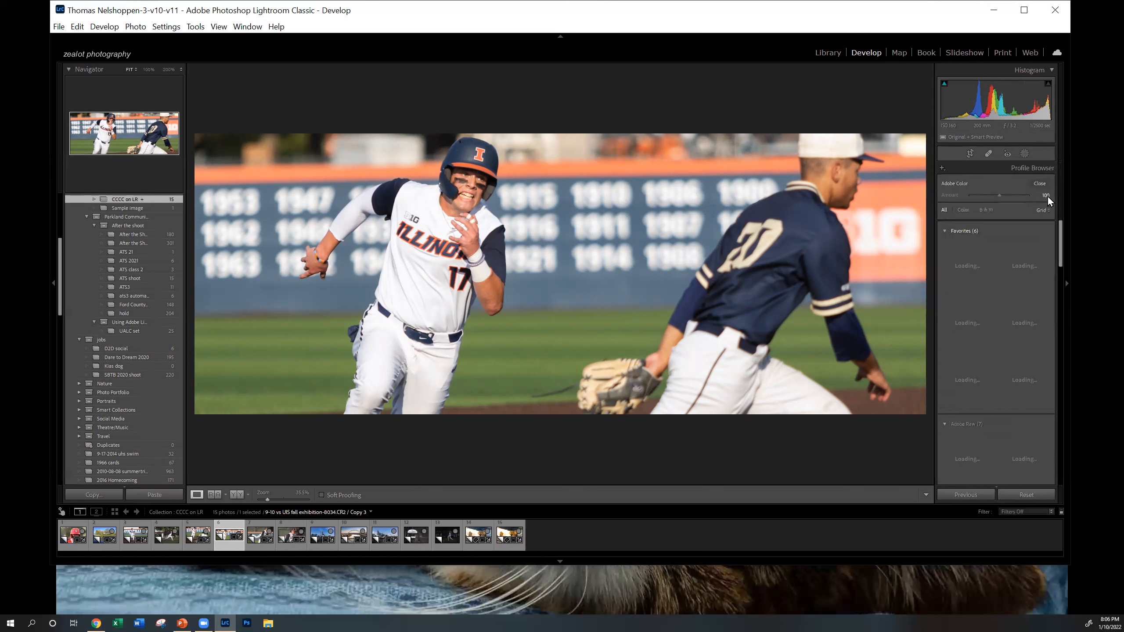
pyautogui.scroll(-6, 971, 324)
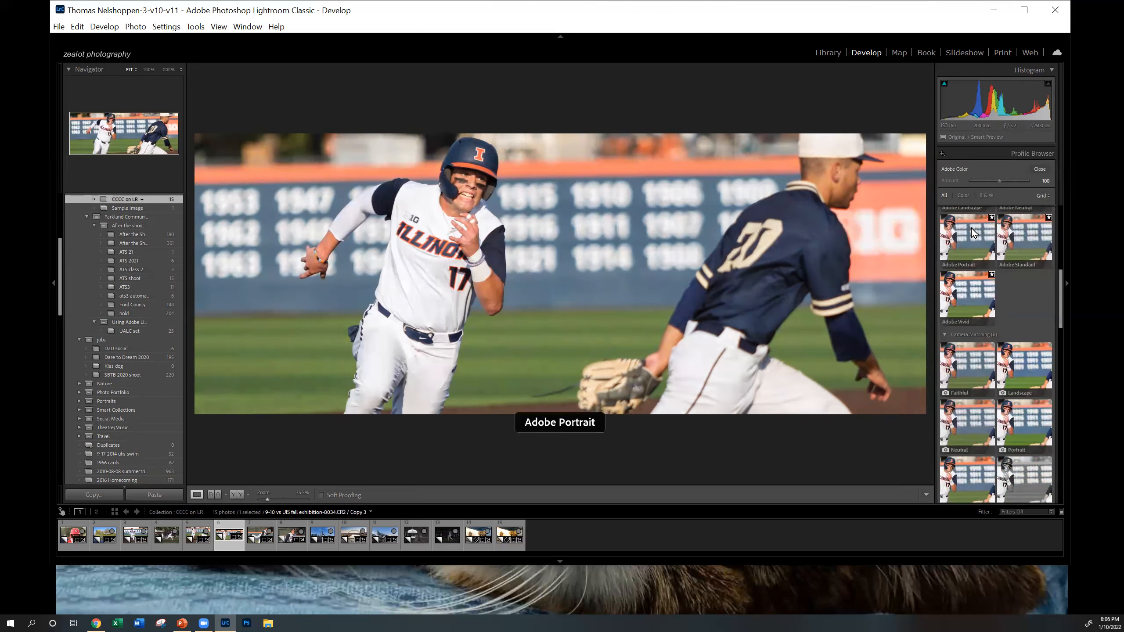
pyautogui.scroll(5, 968, 280)
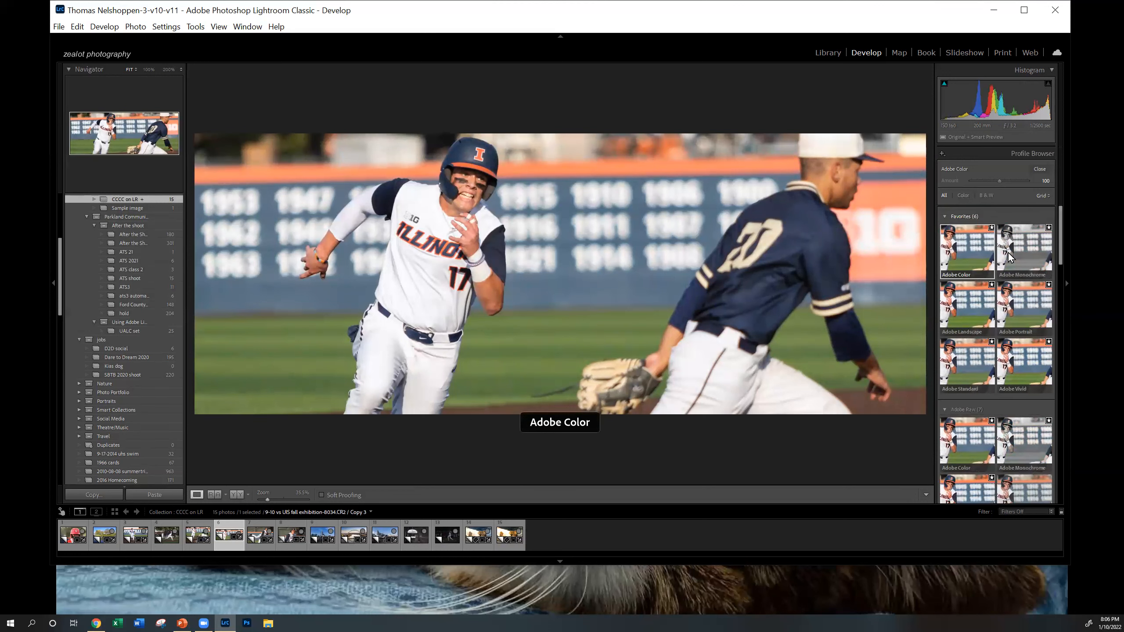
pyautogui.scroll(-5, 985, 370)
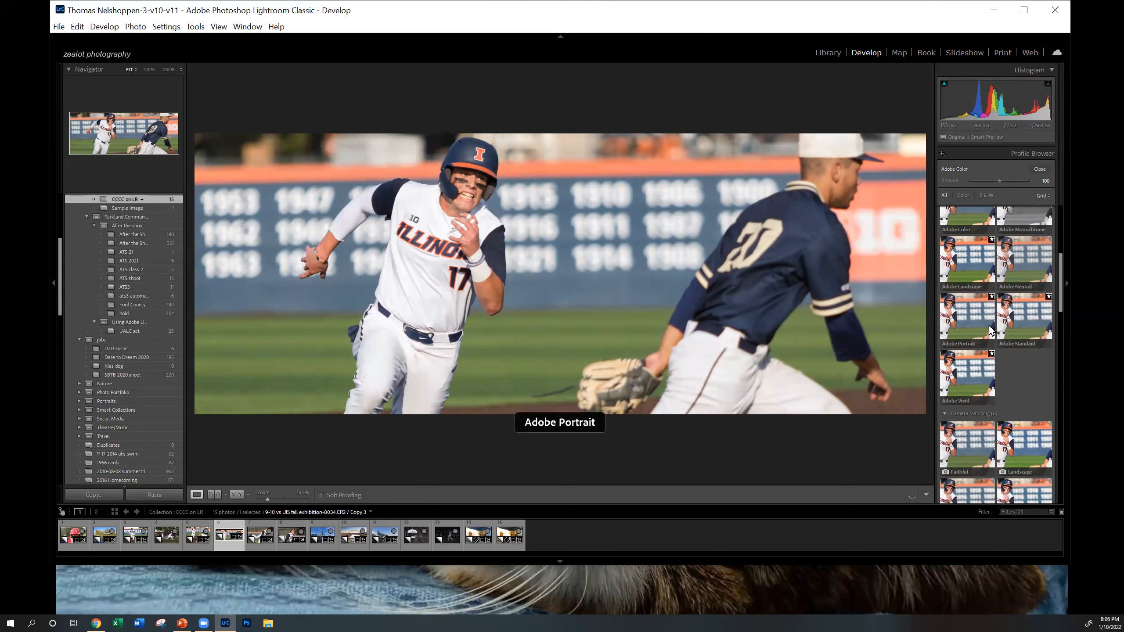
pyautogui.scroll(-4, 978, 456)
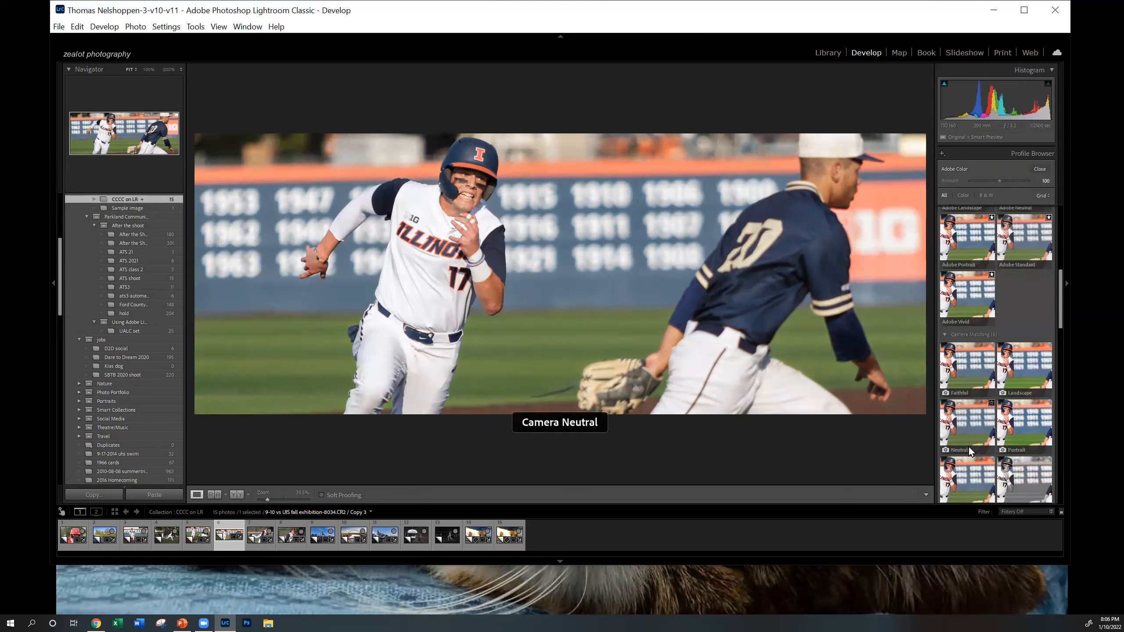
pyautogui.scroll(-20, 987, 412)
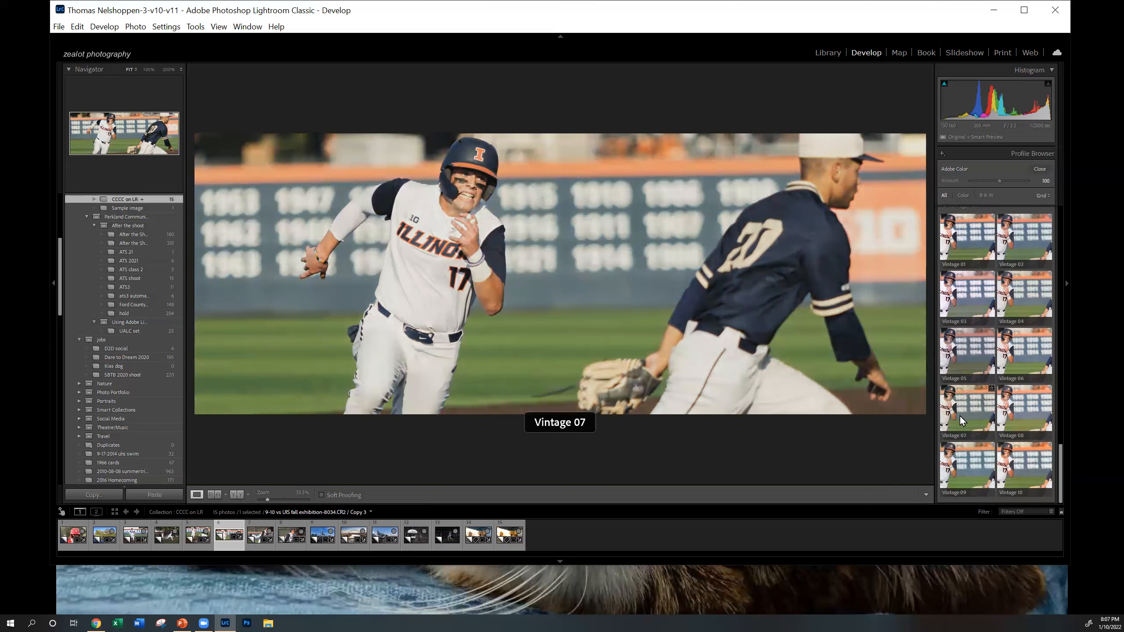
pyautogui.scroll(5, 968, 413)
pyautogui.scroll(10, 974, 406)
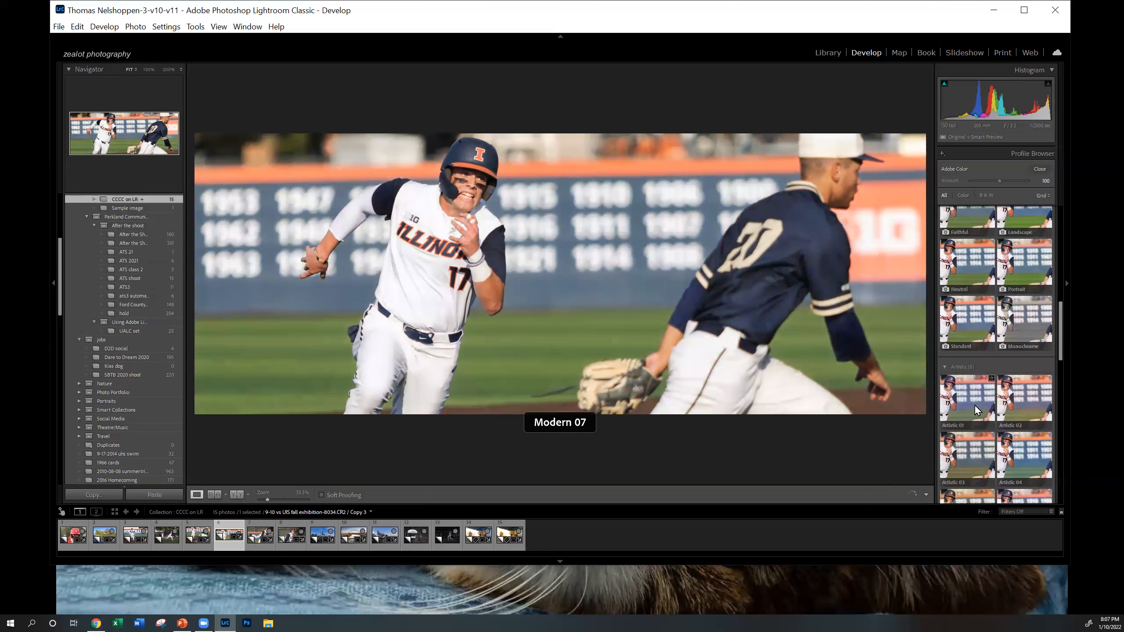